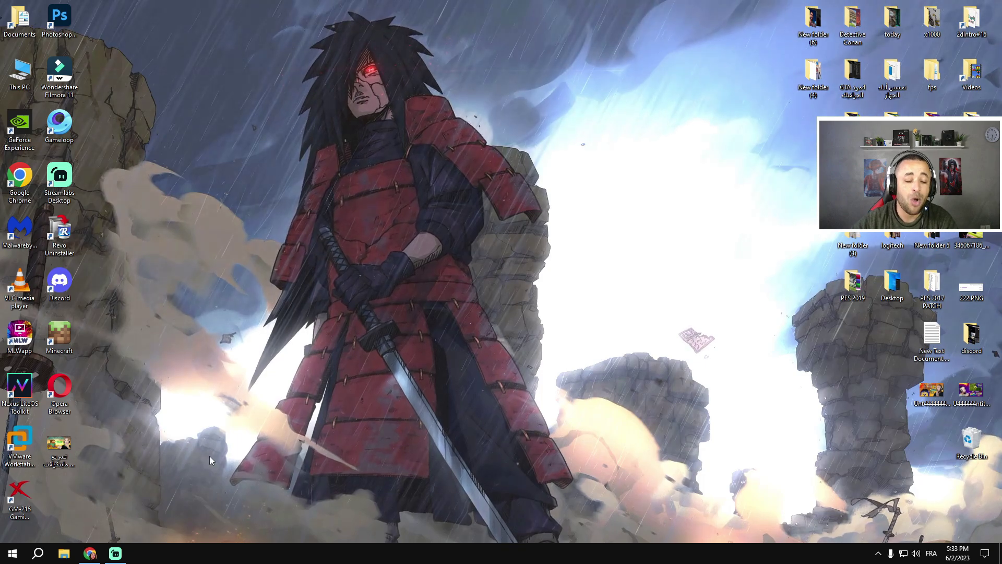
- Switch to Chrome and open the Minecraft speed-up file link (ملف تسريع ماينكرافت) near the end of the hm4tech article
{"action": "left_click", "coordinate": [85, 558]}
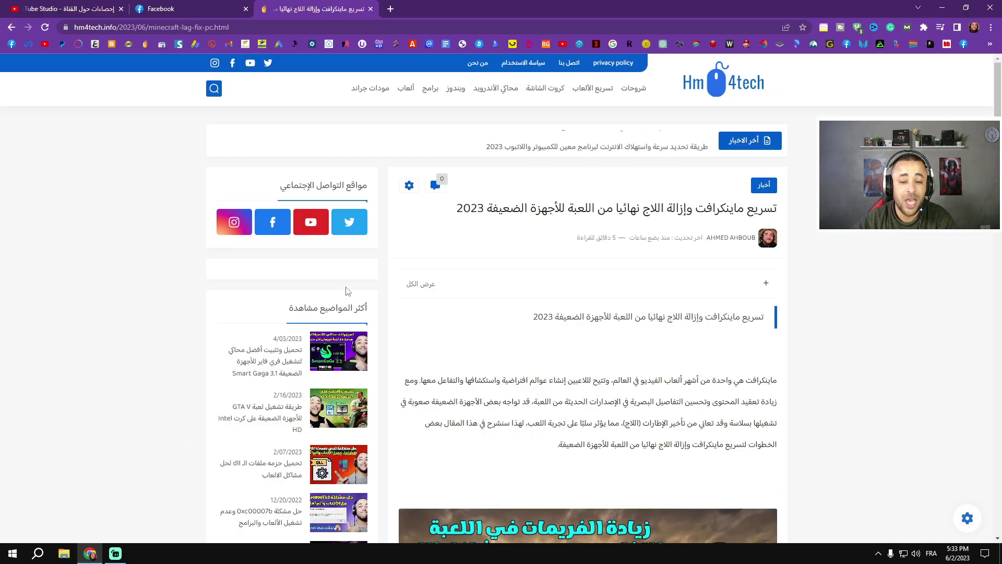
{"action": "scroll", "coordinate": [577, 335], "scroll_direction": "down", "scroll_amount": 5}
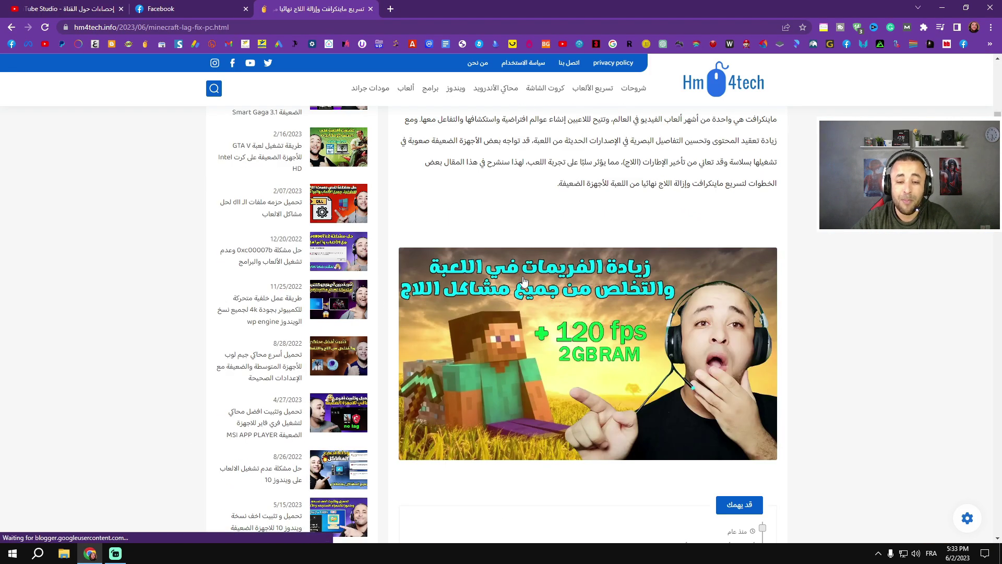
{"action": "scroll", "coordinate": [524, 281], "scroll_direction": "down", "scroll_amount": 20}
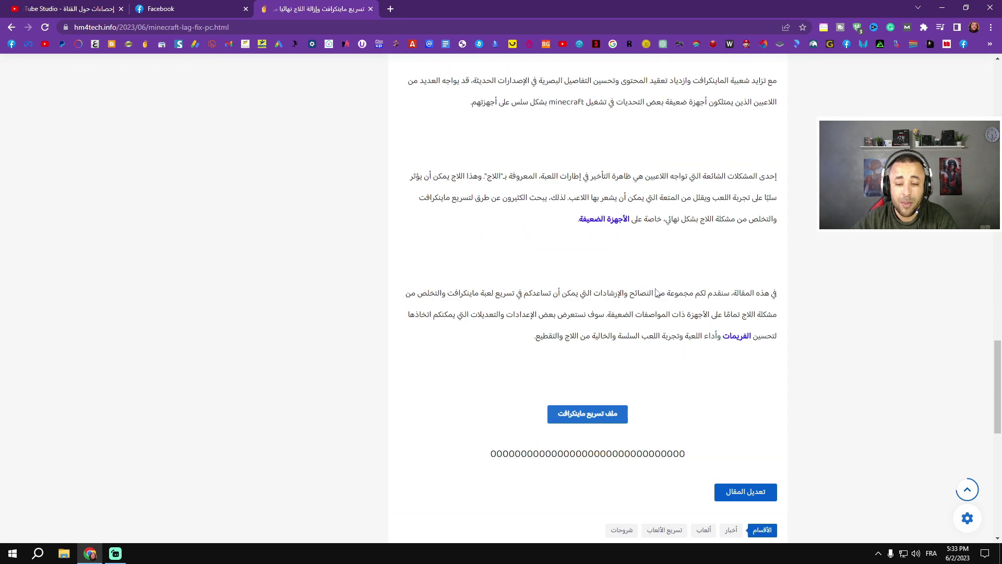
{"action": "scroll", "coordinate": [622, 272], "scroll_direction": "down", "scroll_amount": 1}
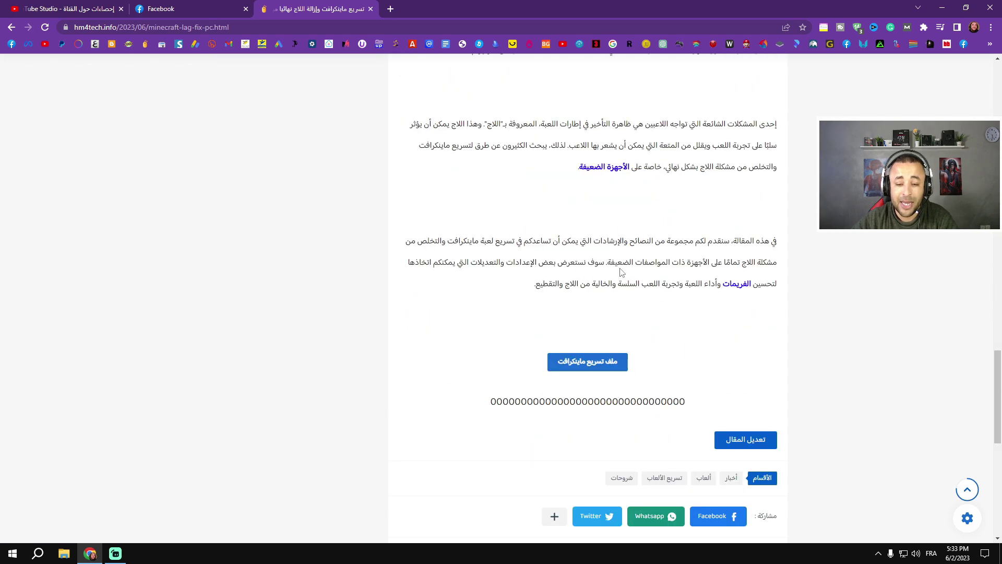
{"action": "left_click", "coordinate": [595, 367]}
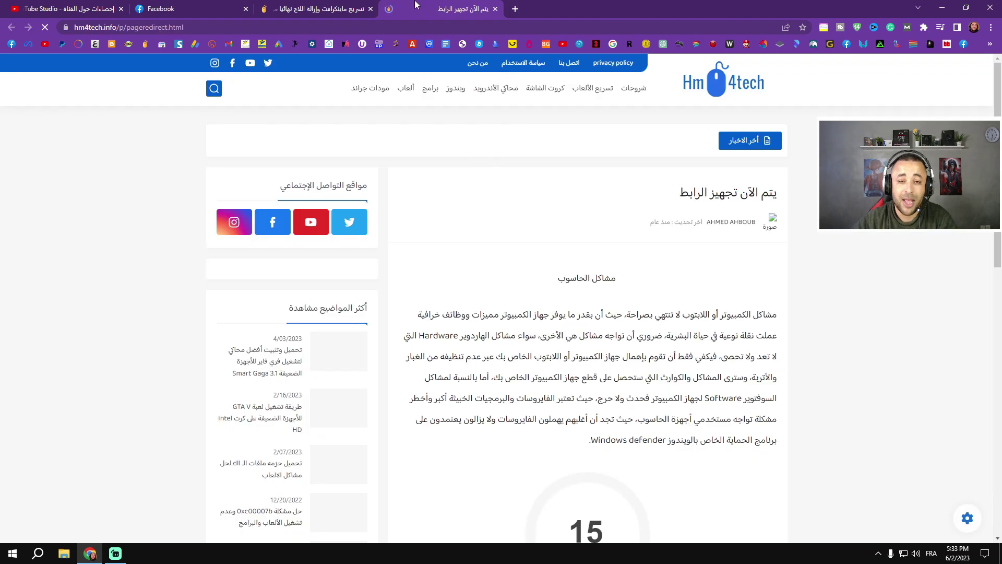
- Follow the prepared link to the file host, choose the free download of ملف تسريع ماينكرافت.rar and complete the robot check
{"action": "scroll", "coordinate": [501, 285], "scroll_direction": "down", "scroll_amount": 1}
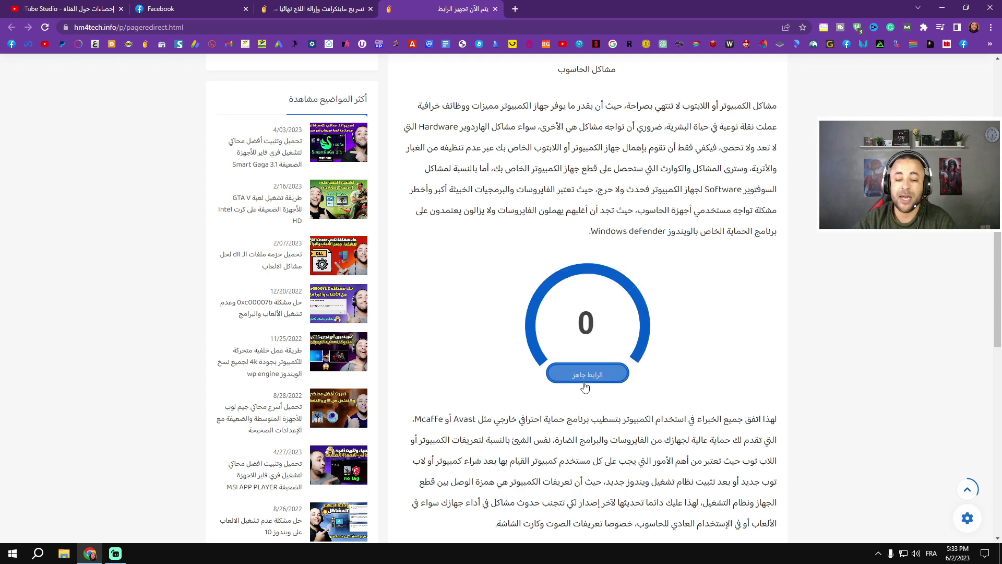
{"action": "left_click", "coordinate": [594, 379]}
{"action": "scroll", "coordinate": [399, 308], "scroll_direction": "down", "scroll_amount": 2}
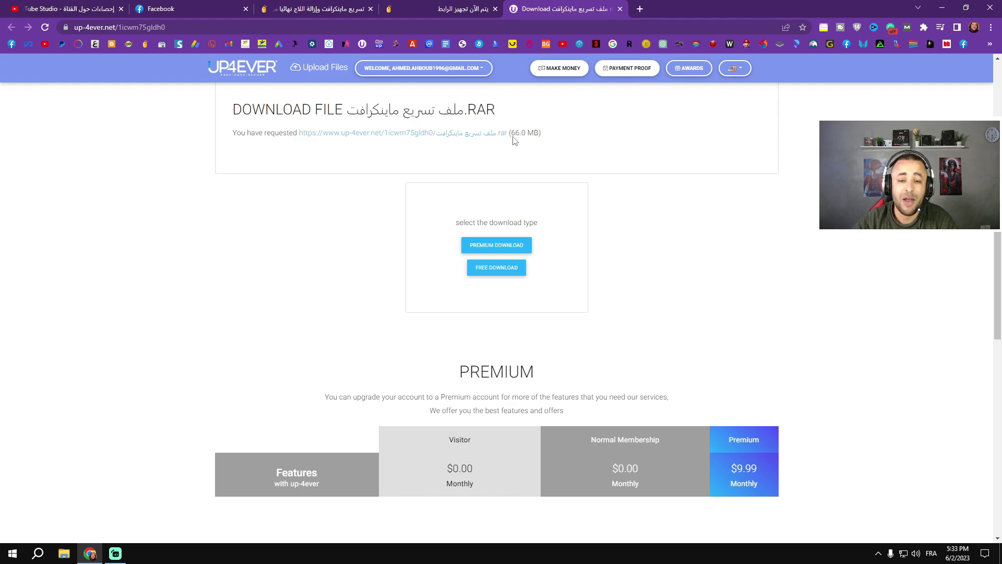
{"action": "left_click", "coordinate": [487, 271]}
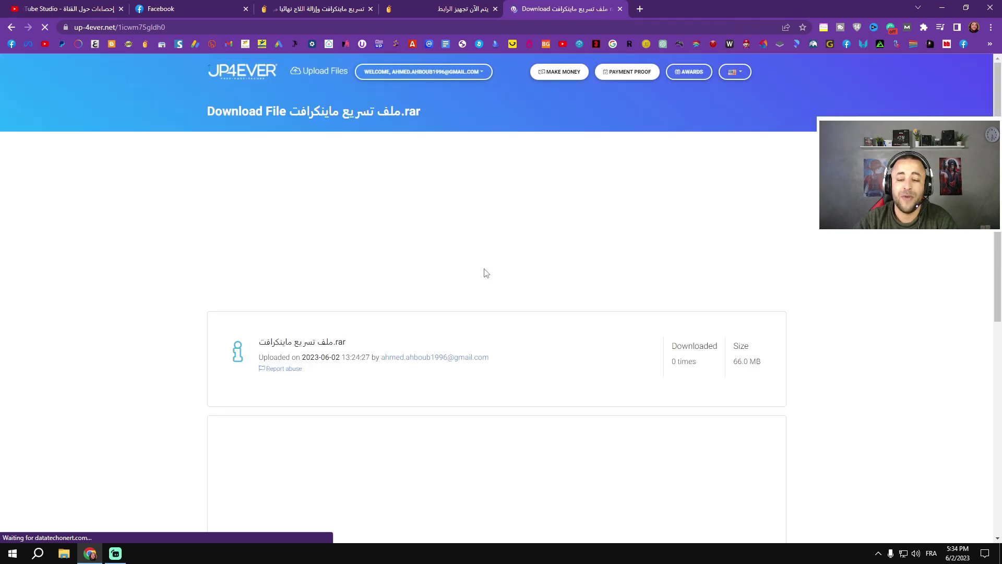
{"action": "scroll", "coordinate": [480, 313], "scroll_direction": "down", "scroll_amount": 4}
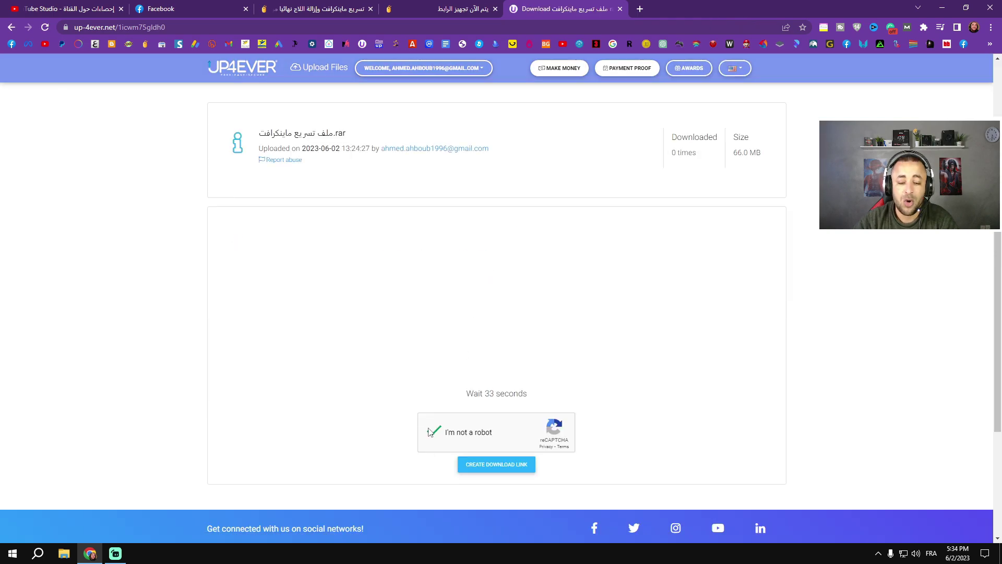
{"action": "scroll", "coordinate": [440, 271], "scroll_direction": "down", "scroll_amount": 4}
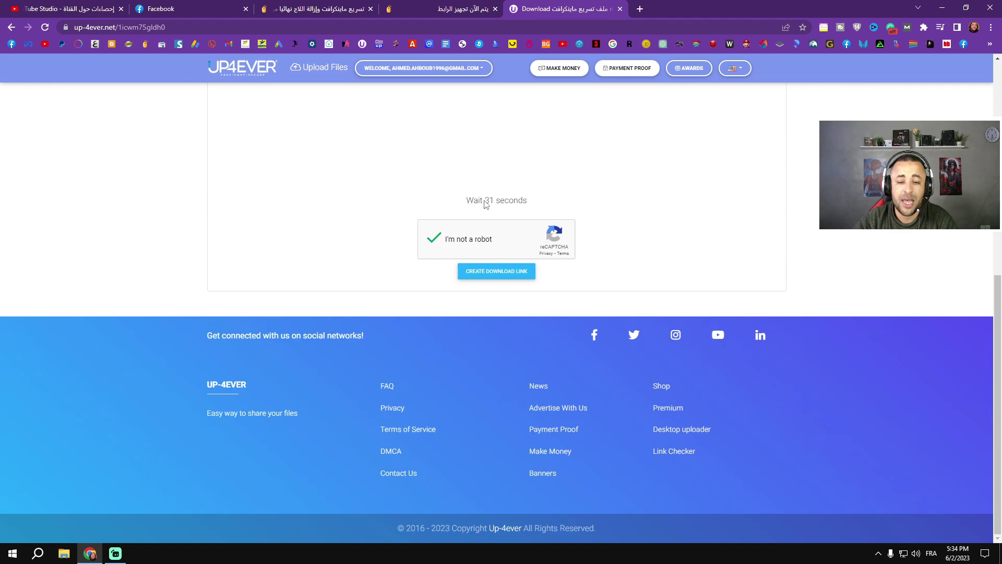
{"action": "left_click", "coordinate": [640, 9]}
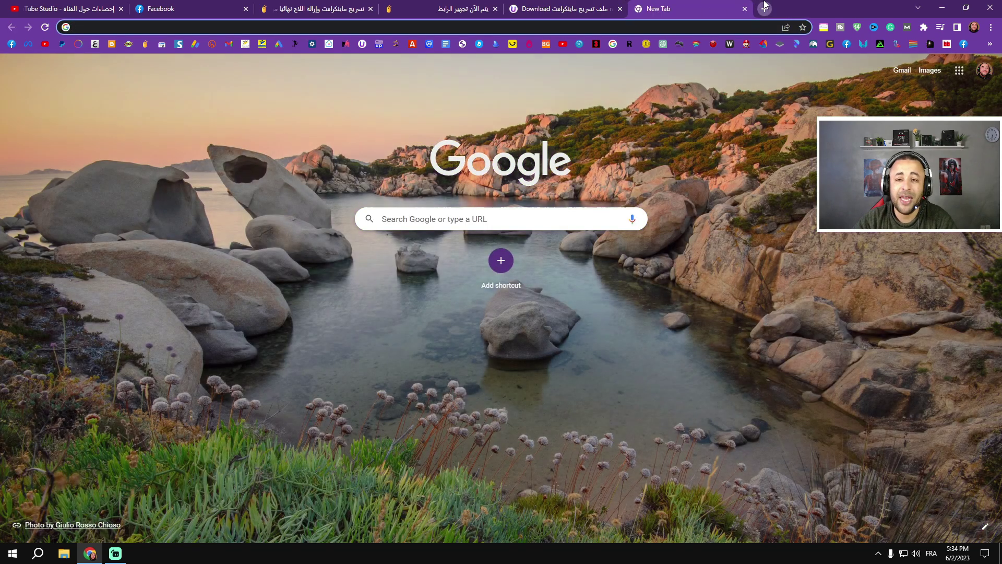
{"action": "left_click", "coordinate": [750, 12]}
{"action": "left_click", "coordinate": [730, 8]}
{"action": "left_click", "coordinate": [733, 9]}
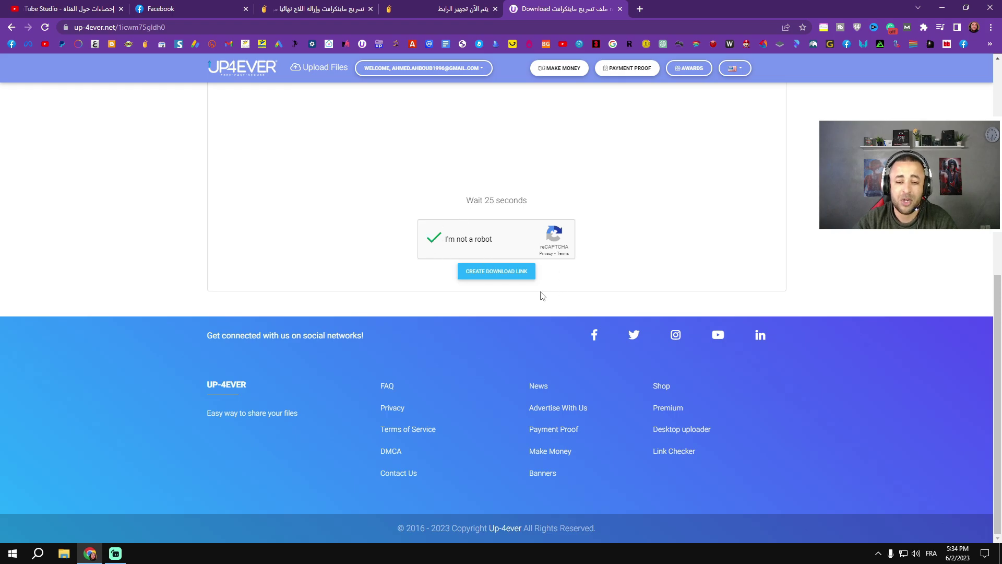
{"action": "left_click", "coordinate": [640, 7]}
{"action": "left_click", "coordinate": [750, 10]}
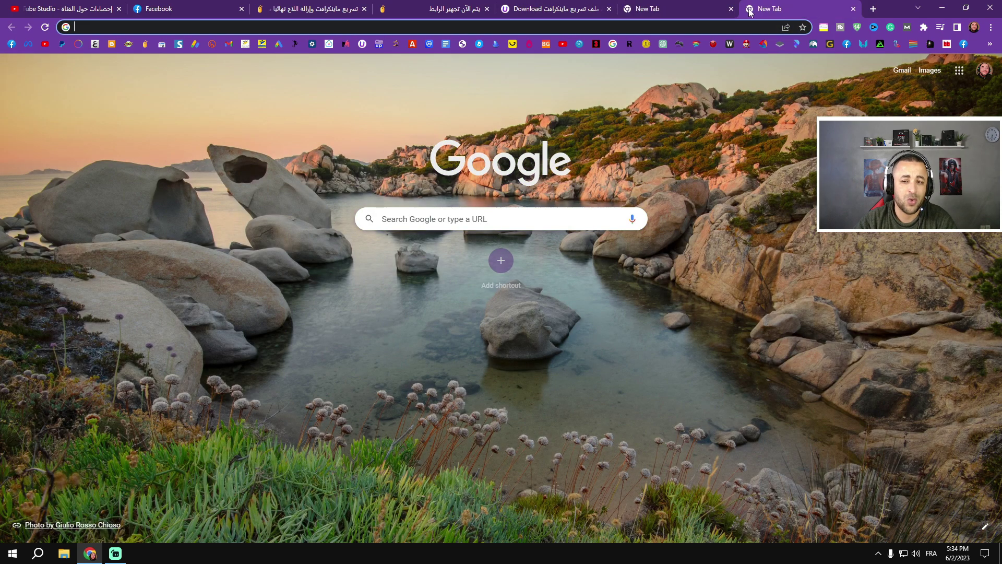
{"action": "left_click", "coordinate": [731, 9]}
{"action": "left_click", "coordinate": [732, 9]}
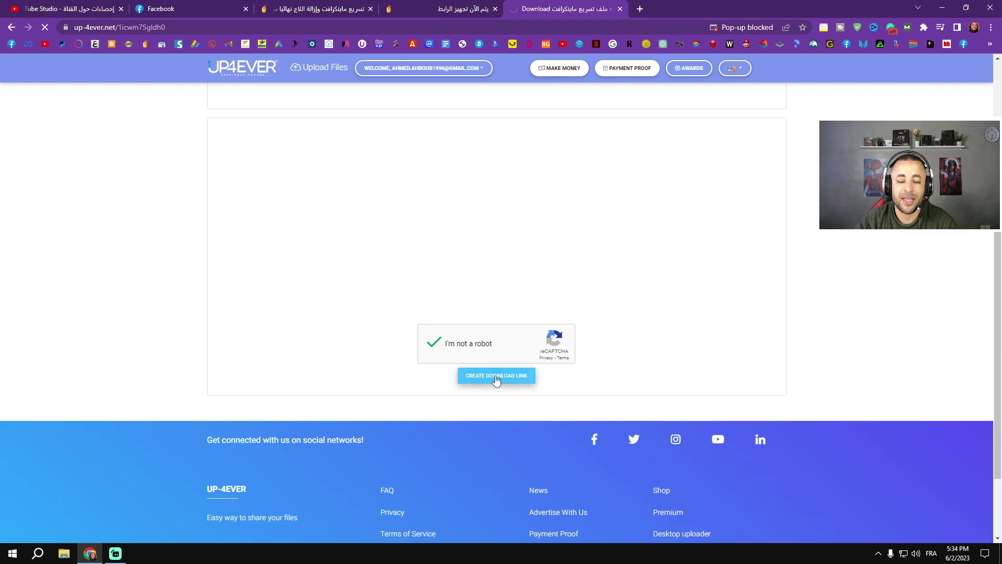
- Download ملف تسريع ماينكرافت.rar into the Desktop folder and minimise the browser
{"action": "scroll", "coordinate": [510, 344], "scroll_direction": "down", "scroll_amount": 5}
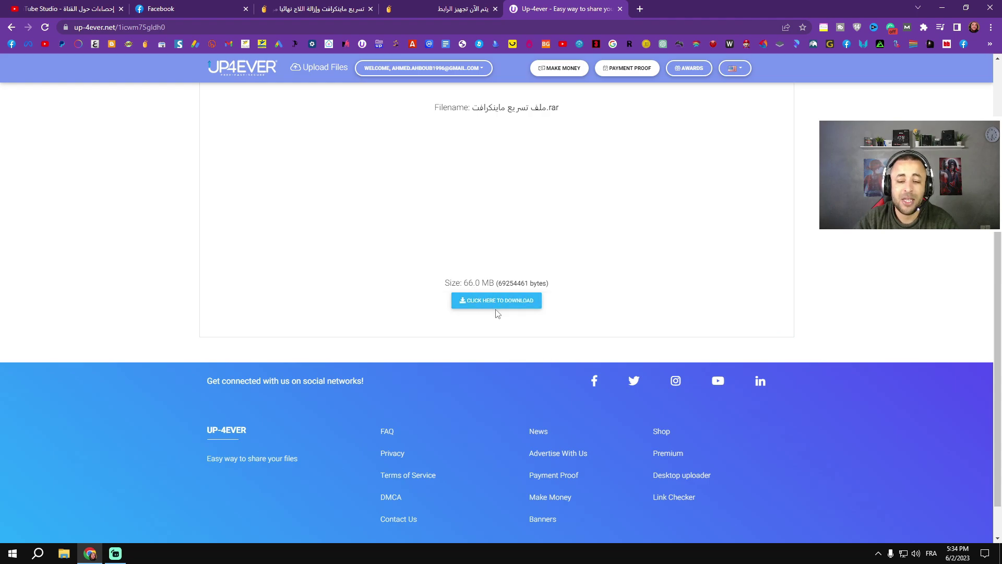
{"action": "left_click", "coordinate": [497, 307]}
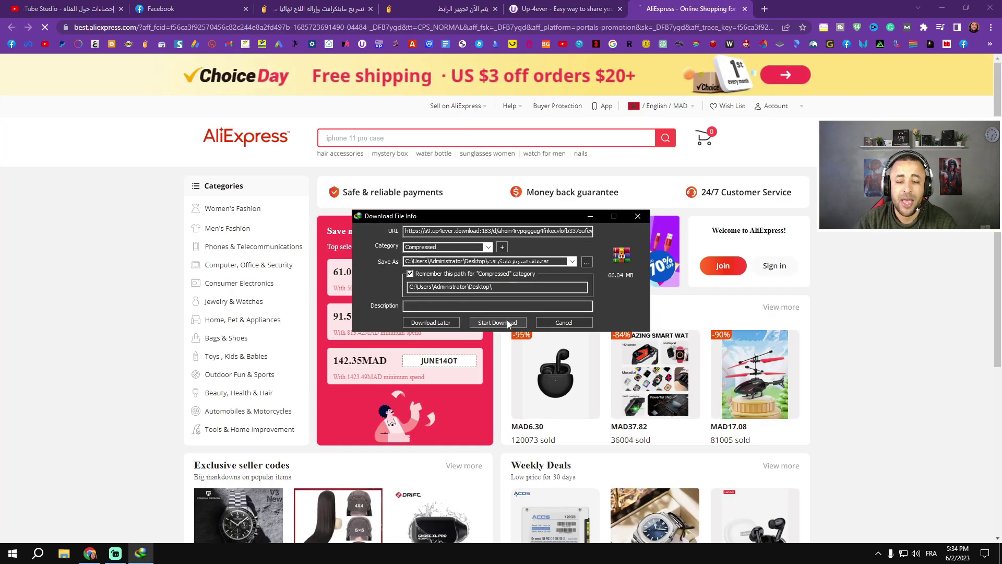
{"action": "left_click", "coordinate": [497, 322]}
{"action": "left_click", "coordinate": [942, 7]}
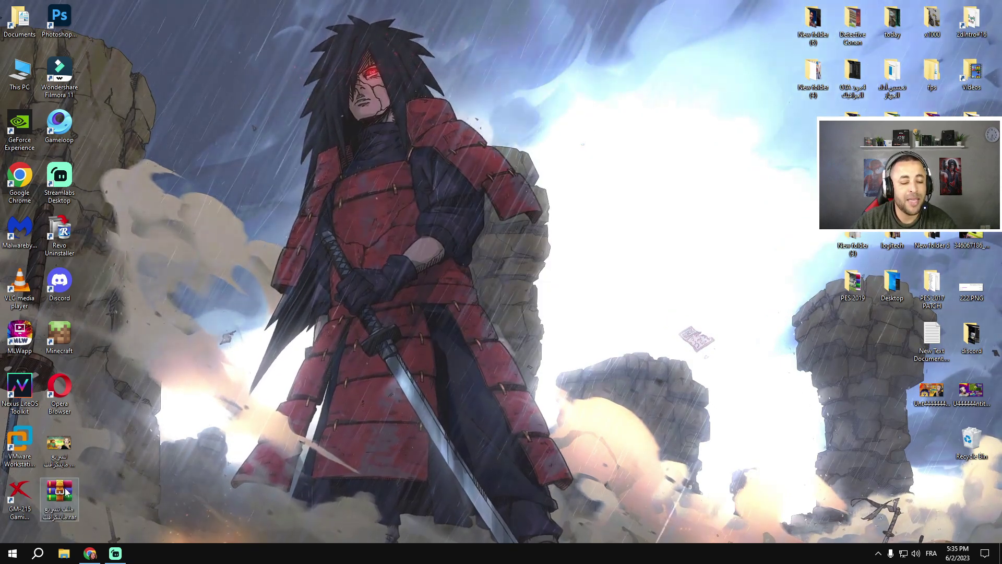
- Extract the ملف تسريع ماينكرافت.rar archive on the desktop and place the archive and extracted folder side by side in a free area
{"action": "left_click_drag", "start_coordinate": [66, 493], "coordinate": [193, 19]}
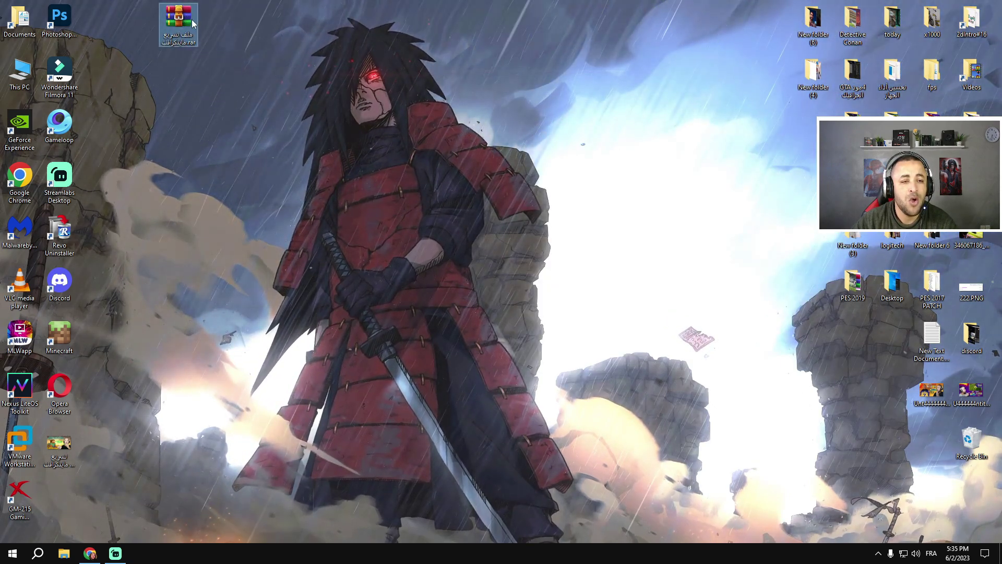
{"action": "right_click", "coordinate": [193, 20]}
{"action": "left_click", "coordinate": [240, 57]}
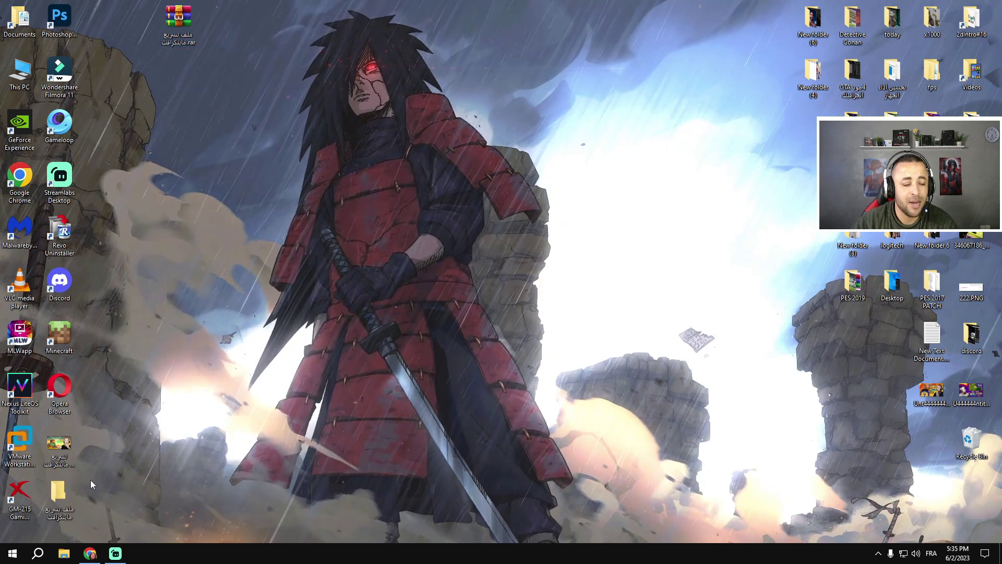
{"action": "left_click_drag", "start_coordinate": [58, 493], "coordinate": [222, 23]}
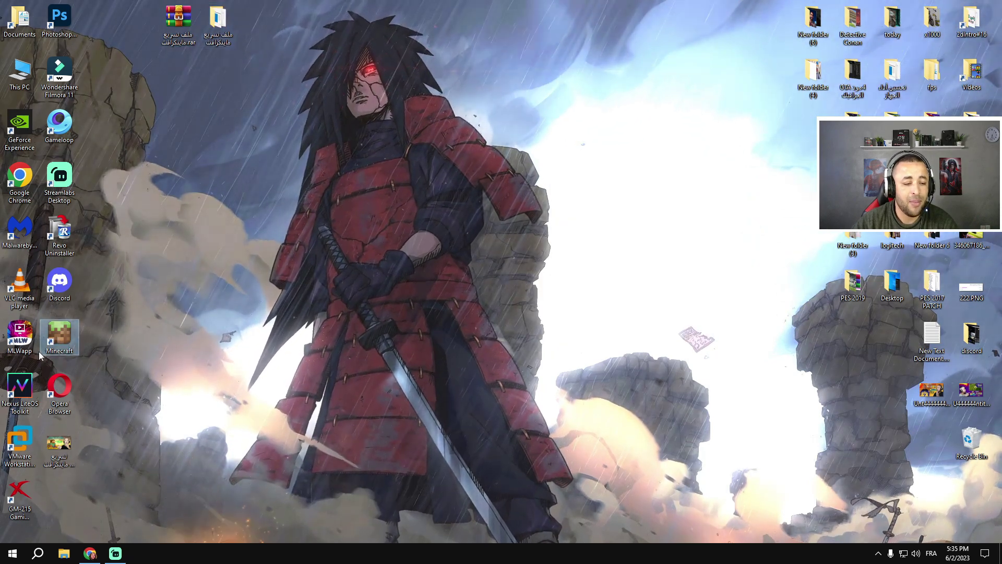
- Copy the powercfg command from Ultimate Performance Plan.txt in the extracted folder, close the file and minimise the folder window
{"action": "double_click", "coordinate": [226, 27]}
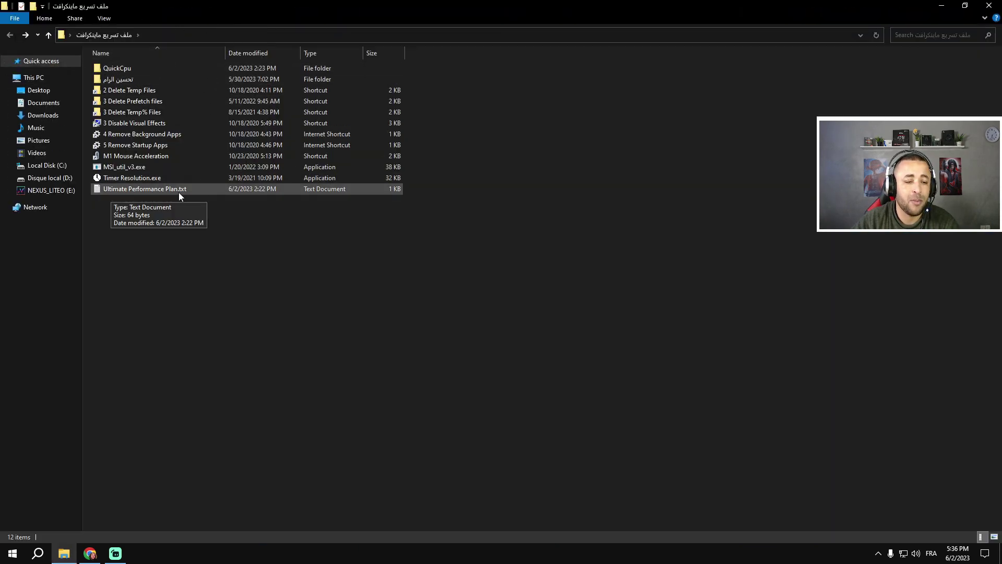
{"action": "left_click", "coordinate": [111, 190]}
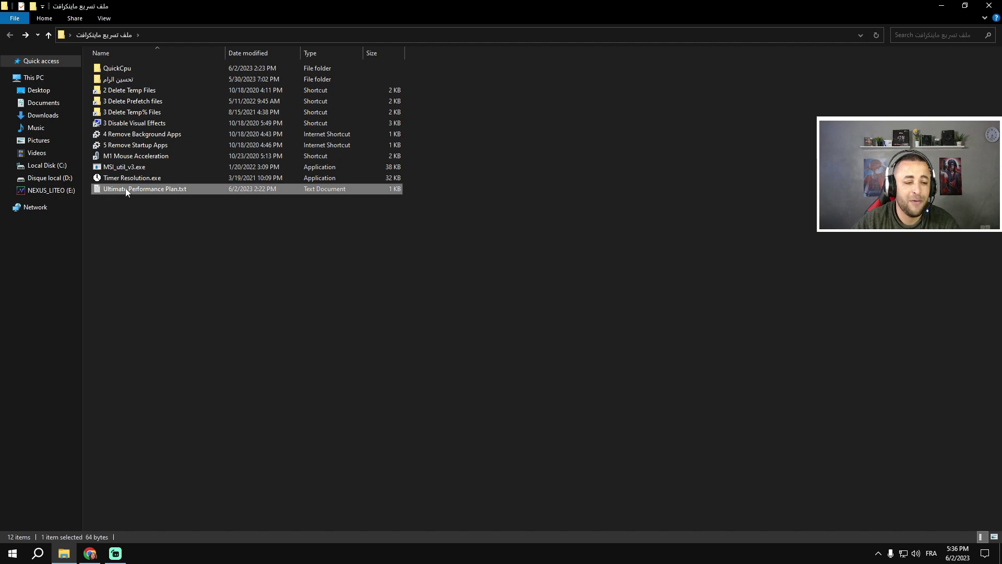
{"action": "double_click", "coordinate": [125, 190]}
{"action": "left_click", "coordinate": [154, 53]}
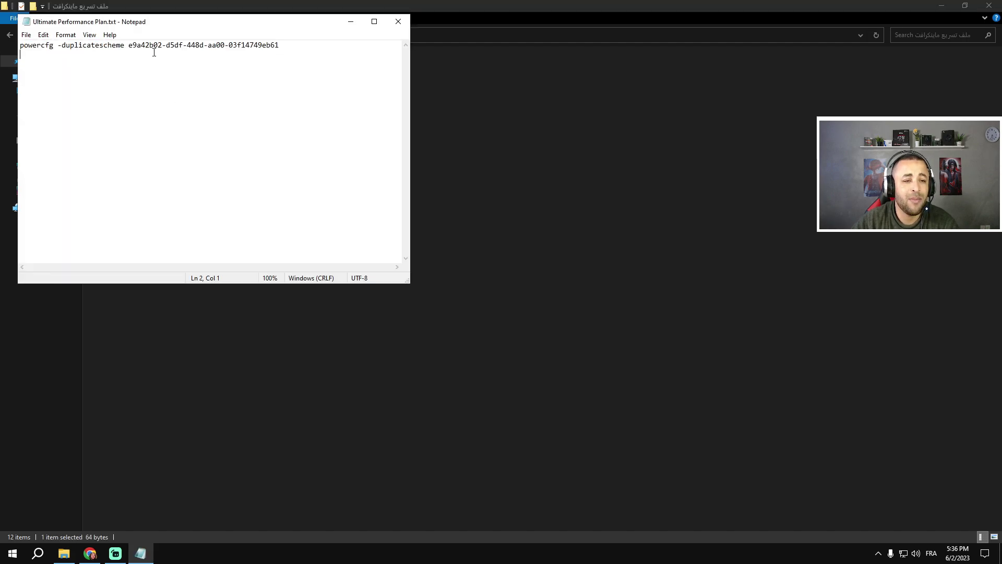
{"action": "right_click", "coordinate": [118, 40]}
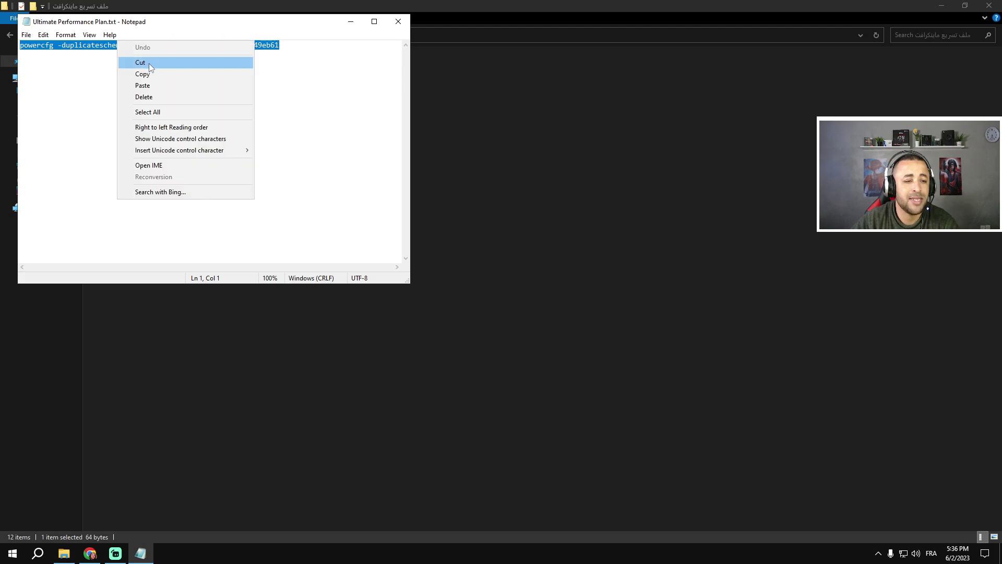
{"action": "left_click", "coordinate": [172, 76]}
{"action": "right_click", "coordinate": [208, 48]}
{"action": "left_click", "coordinate": [242, 85]}
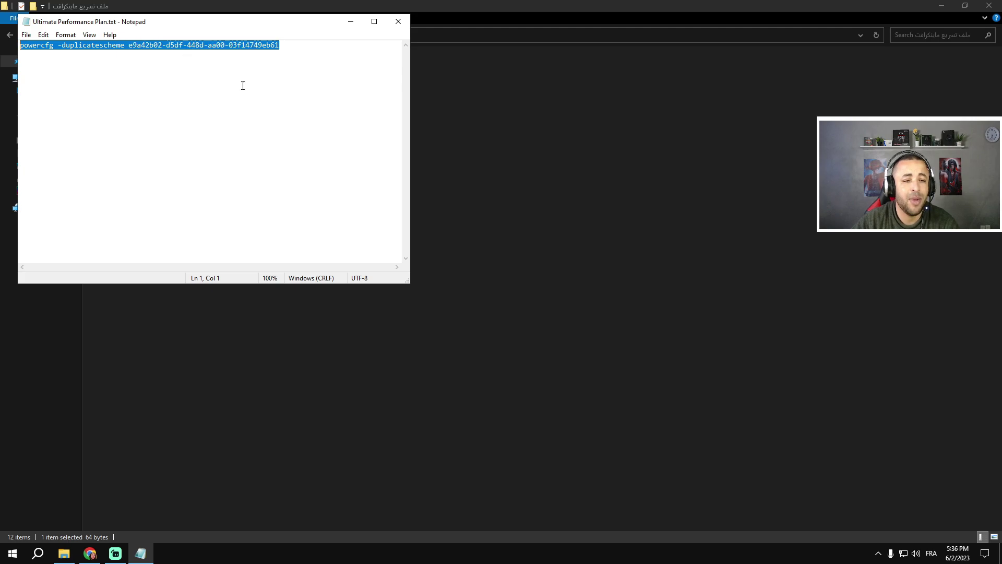
{"action": "left_click", "coordinate": [400, 23]}
{"action": "left_click", "coordinate": [939, 5]}
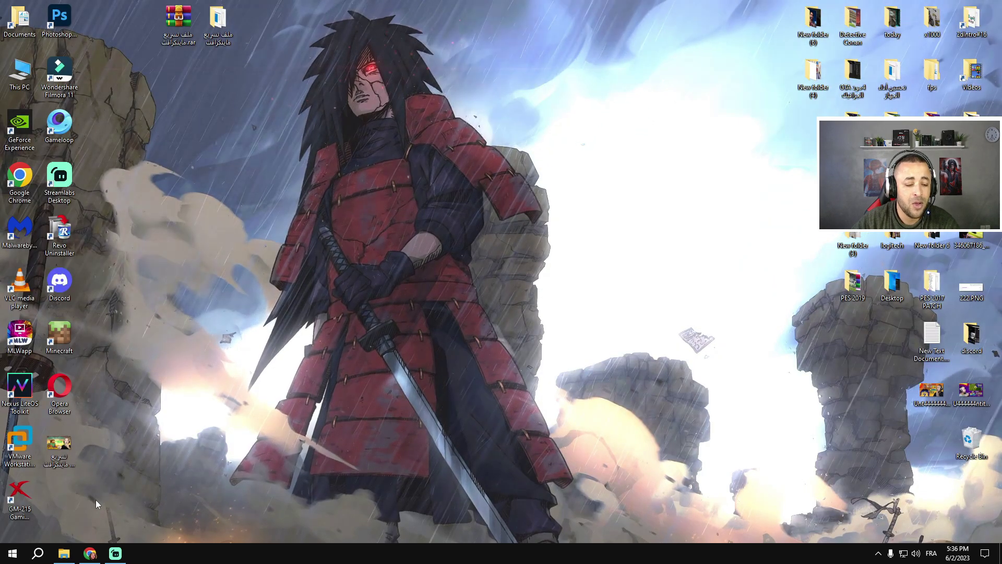
- Search for cmd, run Command Prompt as administrator and maximise its window
{"action": "left_click", "coordinate": [37, 553]}
{"action": "type", "text": "cmd"}
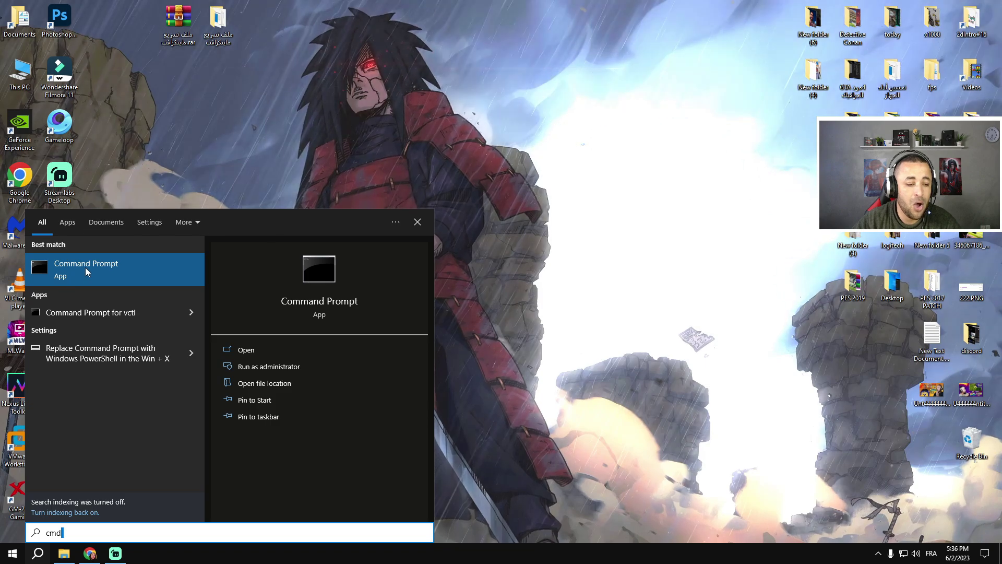
{"action": "right_click", "coordinate": [86, 267]}
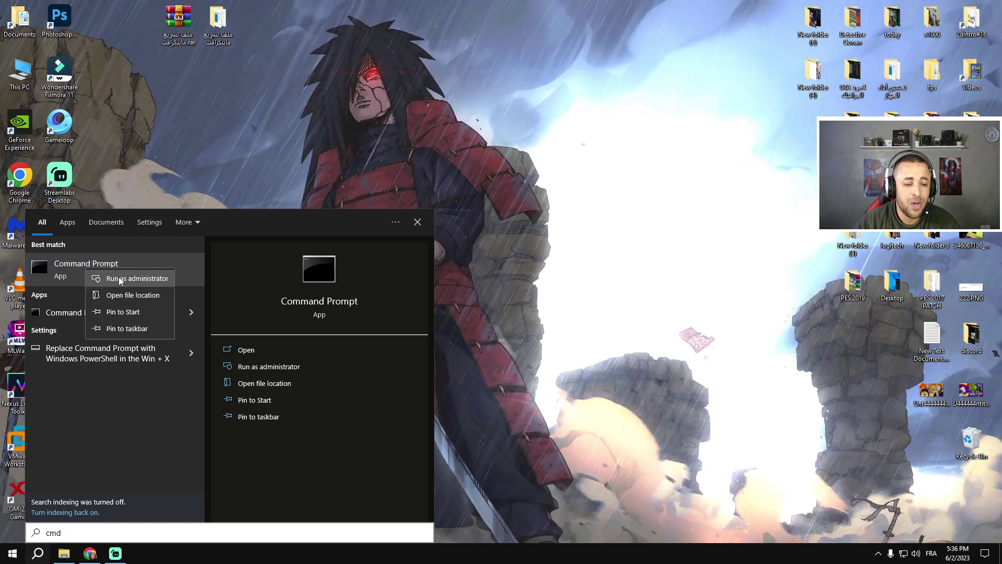
{"action": "left_click", "coordinate": [120, 280]}
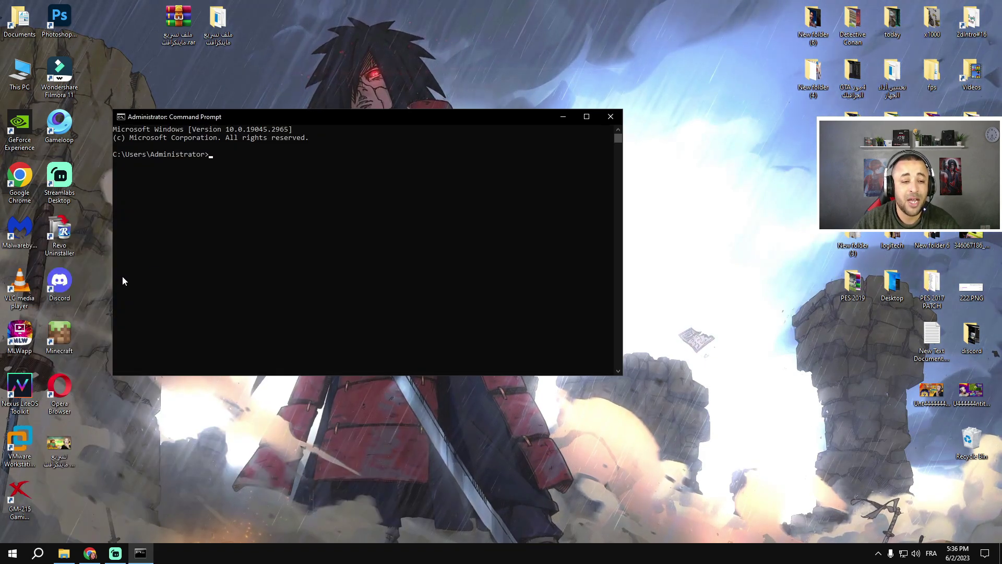
{"action": "double_click", "coordinate": [396, 116]}
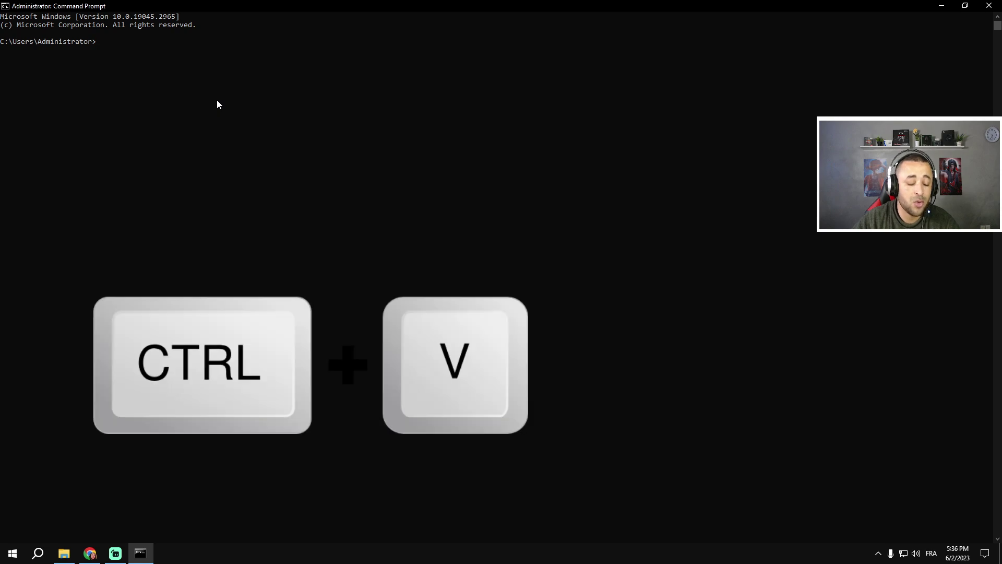
- Run powercfg -duplicatescheme e9a42b02-d5df-448d-aa00-03f14749eb61 in Command Prompt, then close it
{"action": "key", "text": "ctrl+v"}
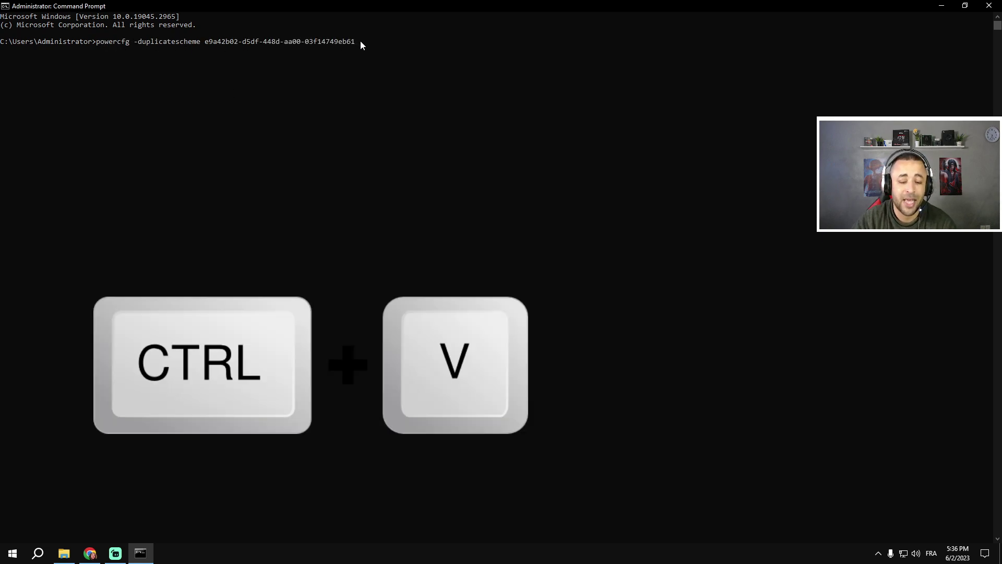
{"action": "key", "text": "Return"}
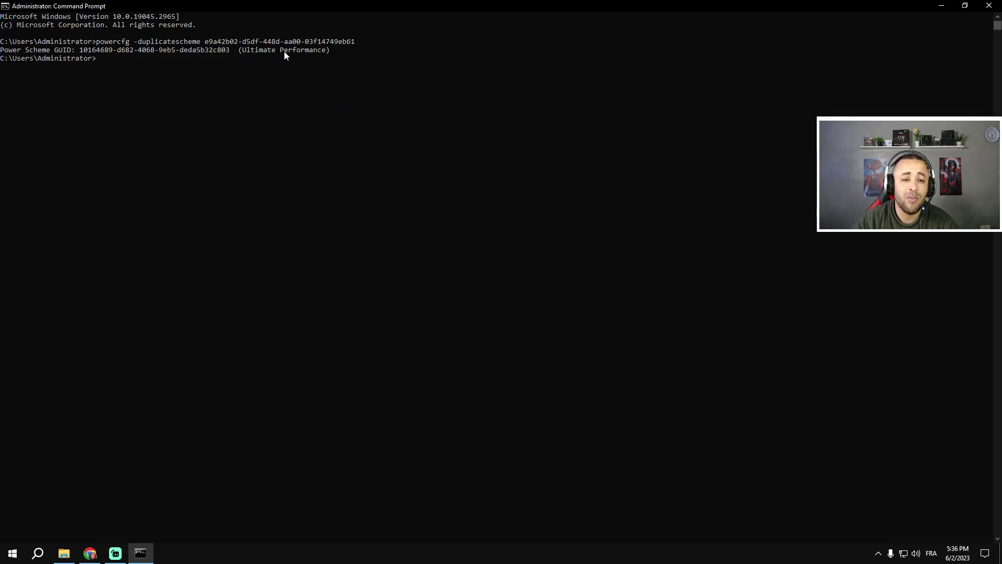
{"action": "left_click", "coordinate": [991, 6]}
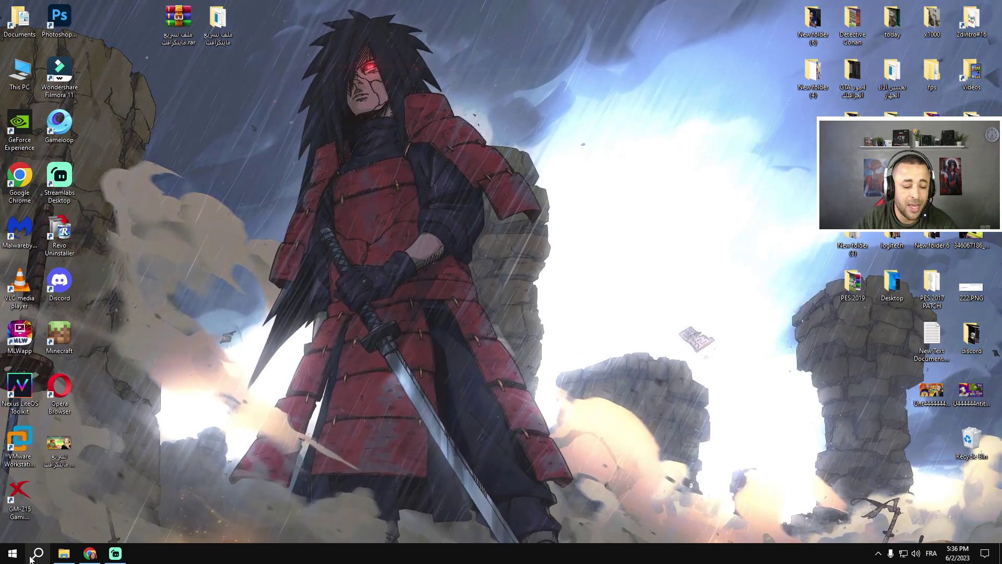
{"action": "left_click", "coordinate": [14, 553]}
{"action": "scroll", "coordinate": [79, 444], "scroll_direction": "down", "scroll_amount": 10}
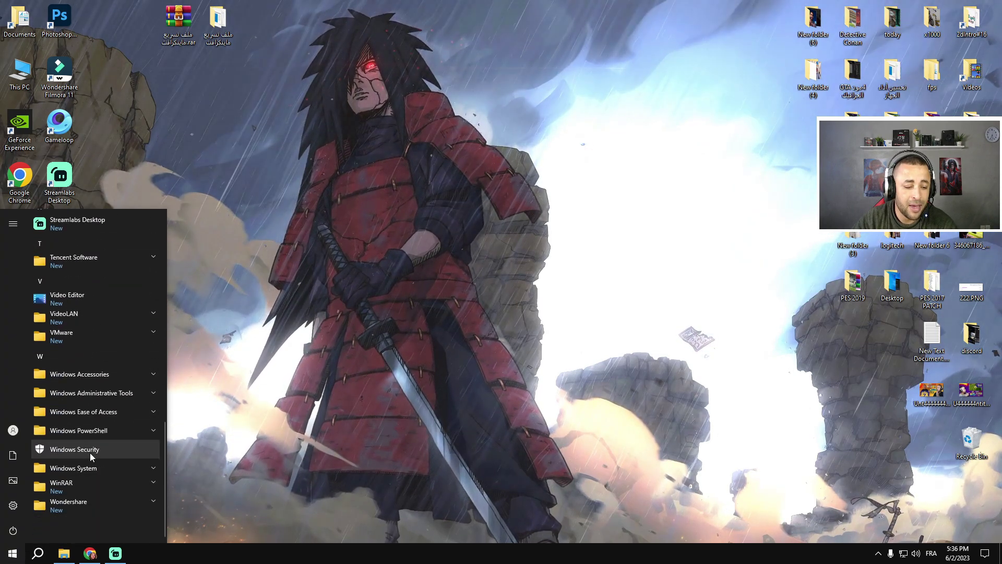
{"action": "left_click", "coordinate": [70, 470]}
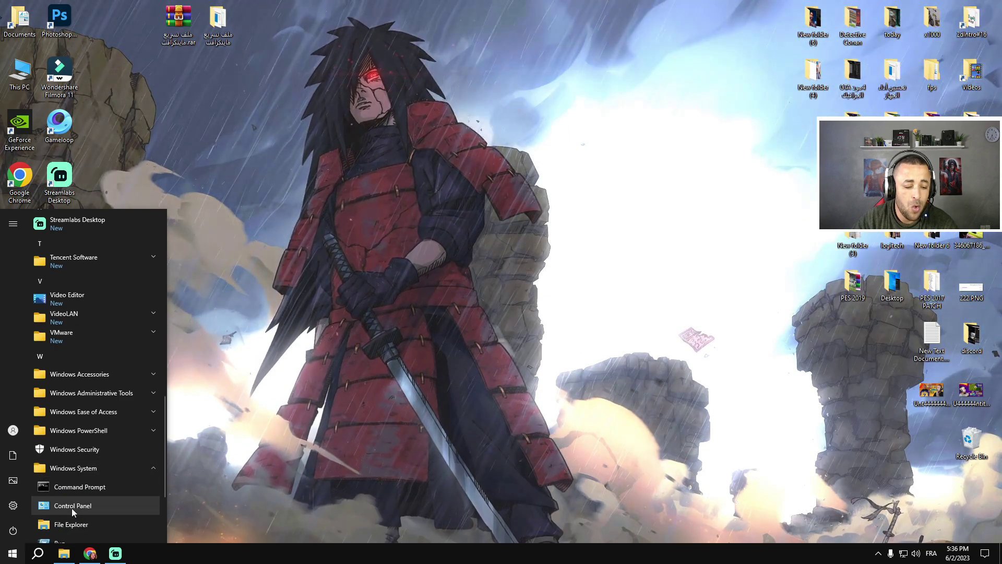
{"action": "left_click", "coordinate": [72, 508]}
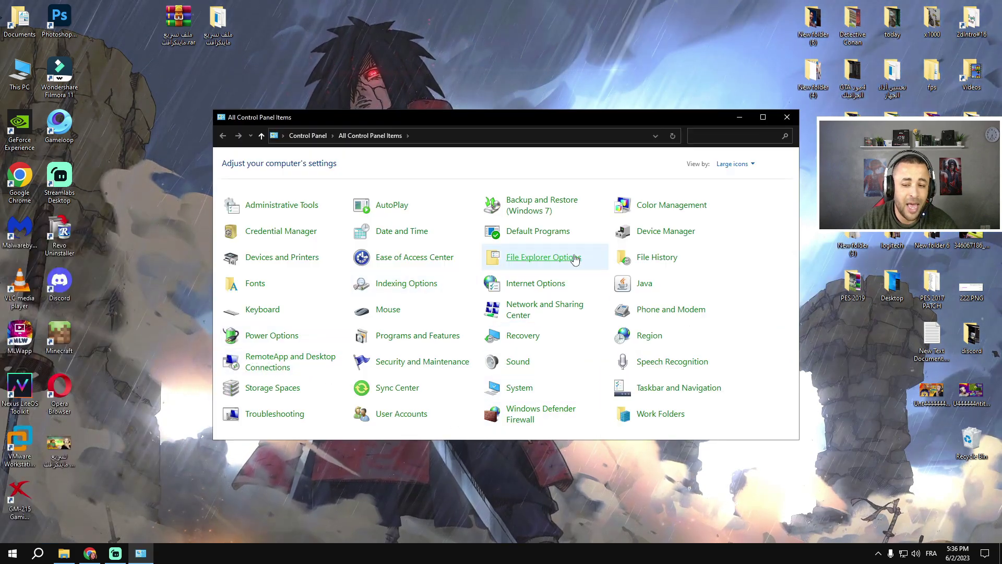
{"action": "left_click", "coordinate": [786, 118]}
- Search Windows for contr, open Control Panel from the results and maximise its window
{"action": "left_click", "coordinate": [38, 553]}
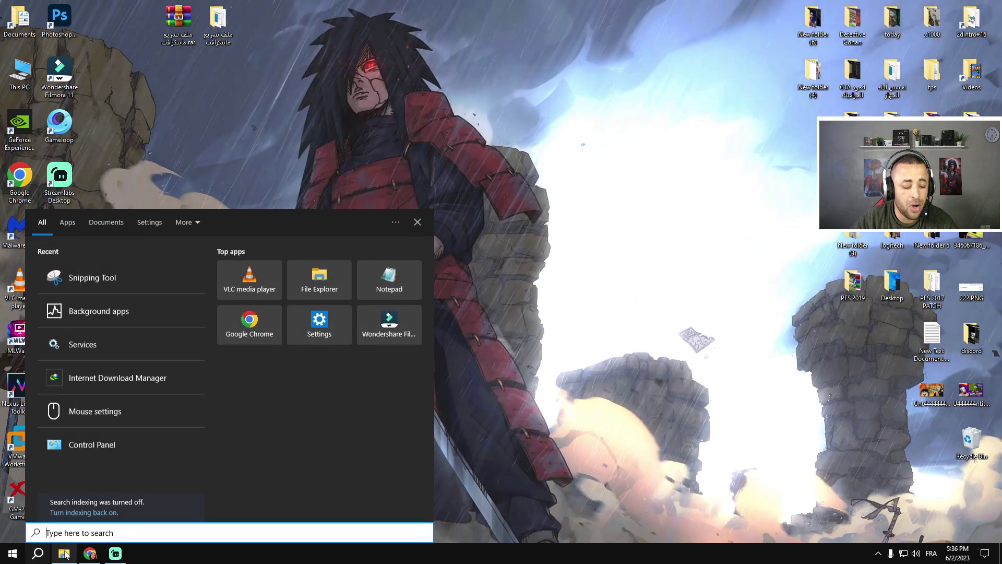
{"action": "type", "text": "contr"}
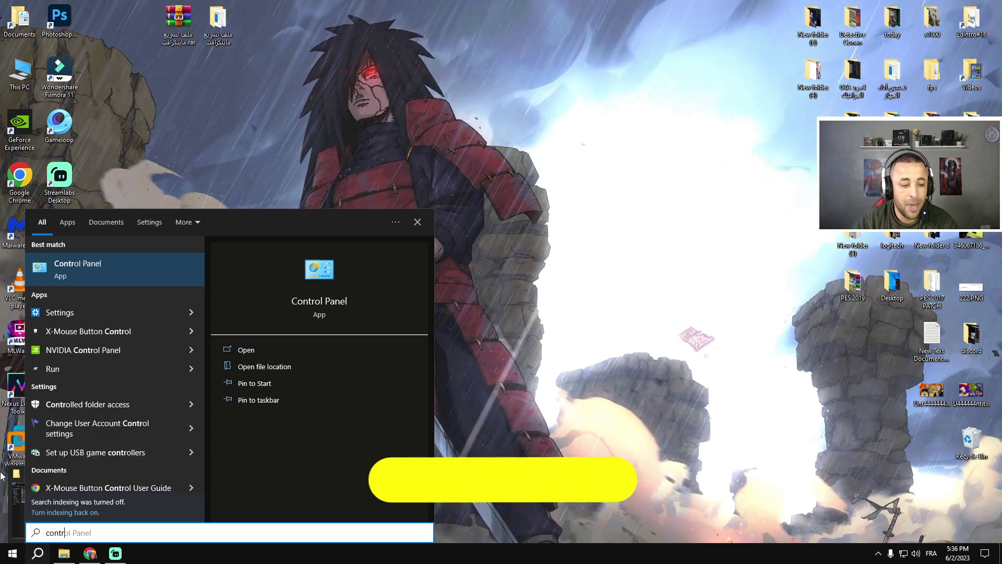
{"action": "left_click", "coordinate": [74, 267]}
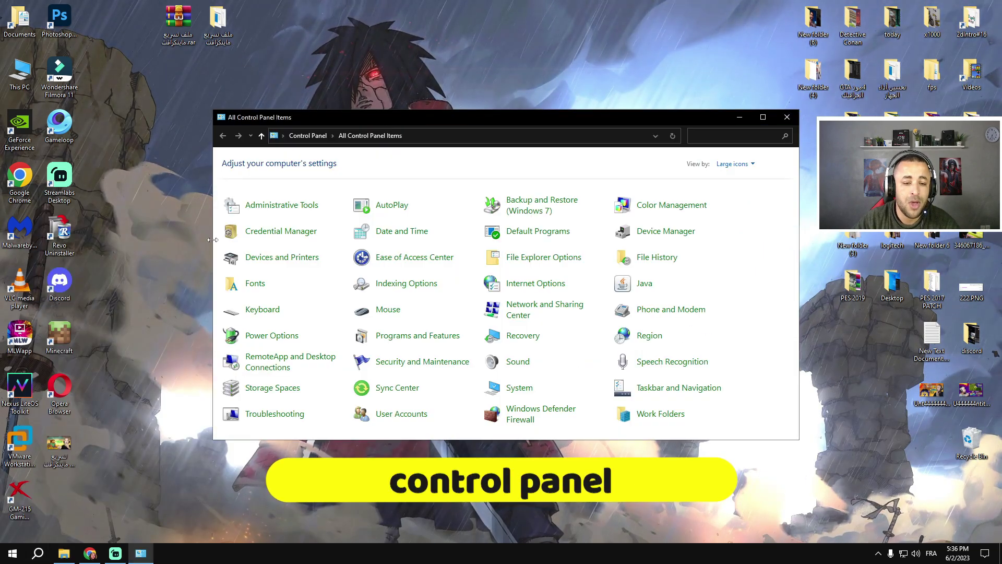
{"action": "double_click", "coordinate": [619, 117]}
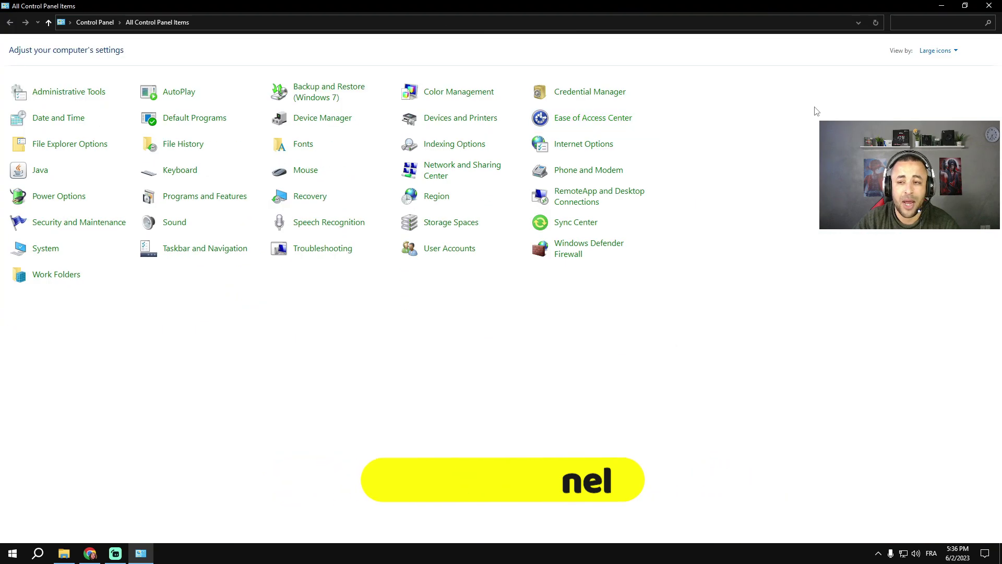
- View the Control Panel items as large icons, have Ultimate Performance selected in Power Options, and close the window
{"action": "left_click", "coordinate": [929, 50]}
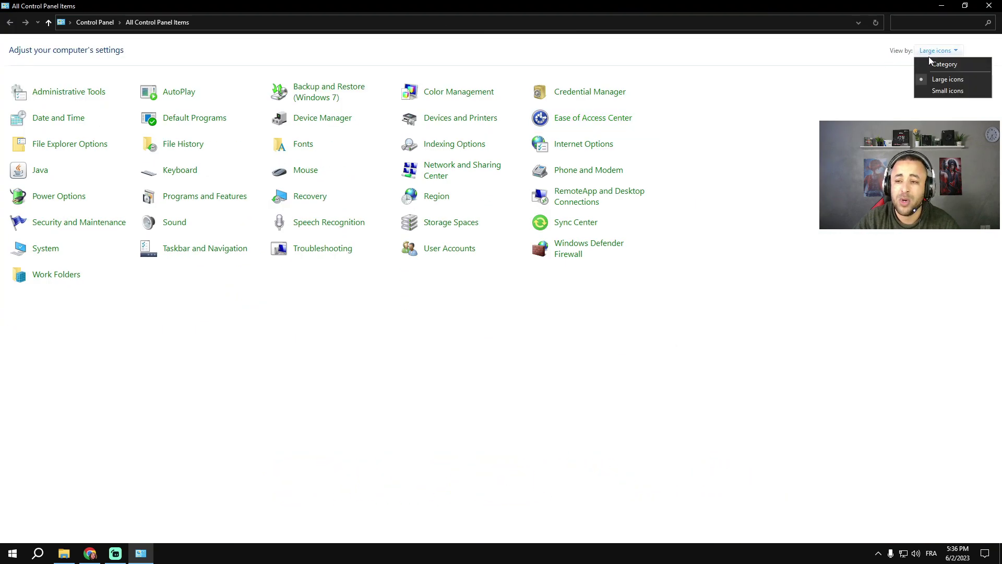
{"action": "left_click", "coordinate": [948, 80]}
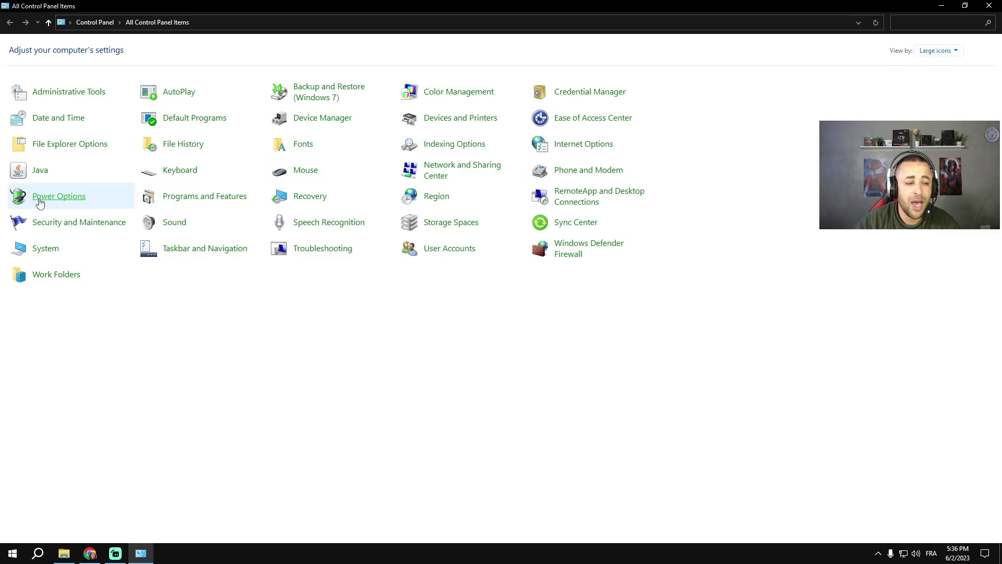
{"action": "left_click", "coordinate": [56, 199]}
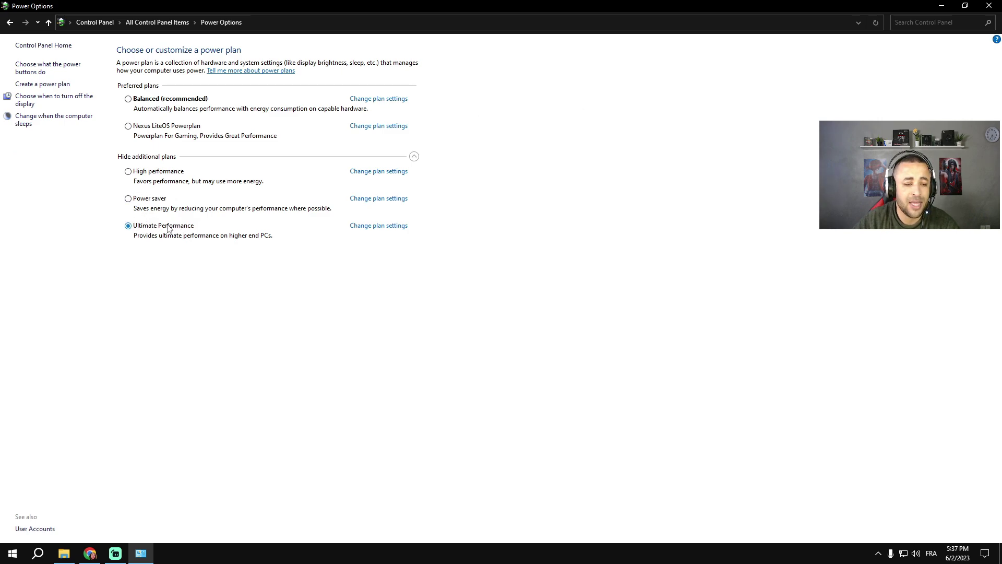
{"action": "left_click", "coordinate": [989, 5]}
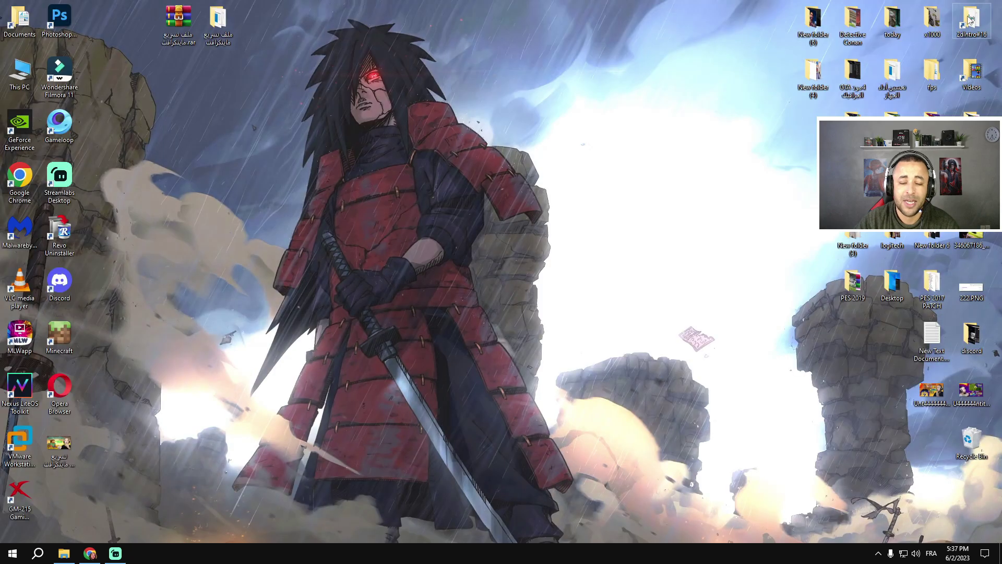
- Open the QuickCpu folder inside the extracted optimisation folder and restore the window to its smaller size
{"action": "left_click", "coordinate": [63, 553]}
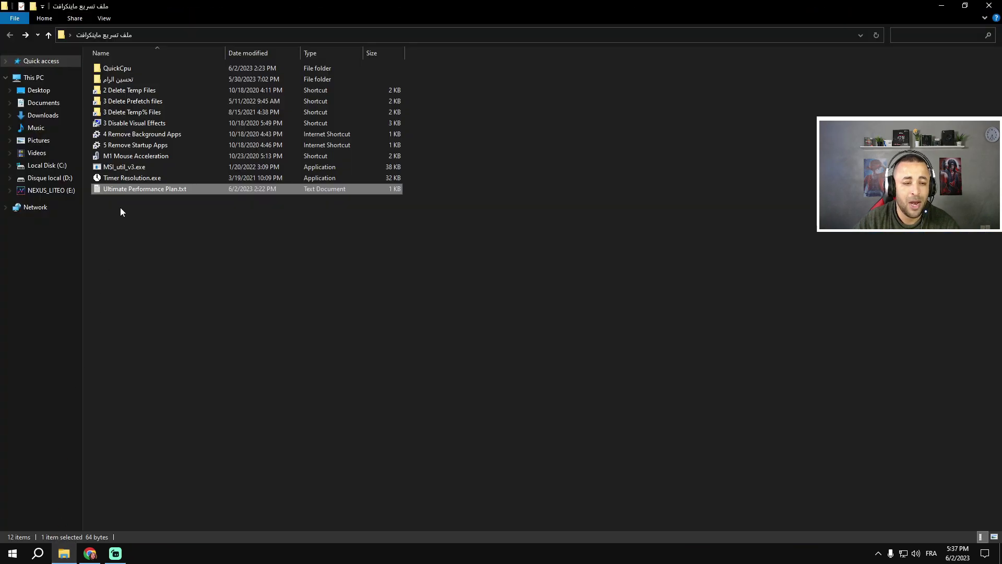
{"action": "double_click", "coordinate": [117, 69]}
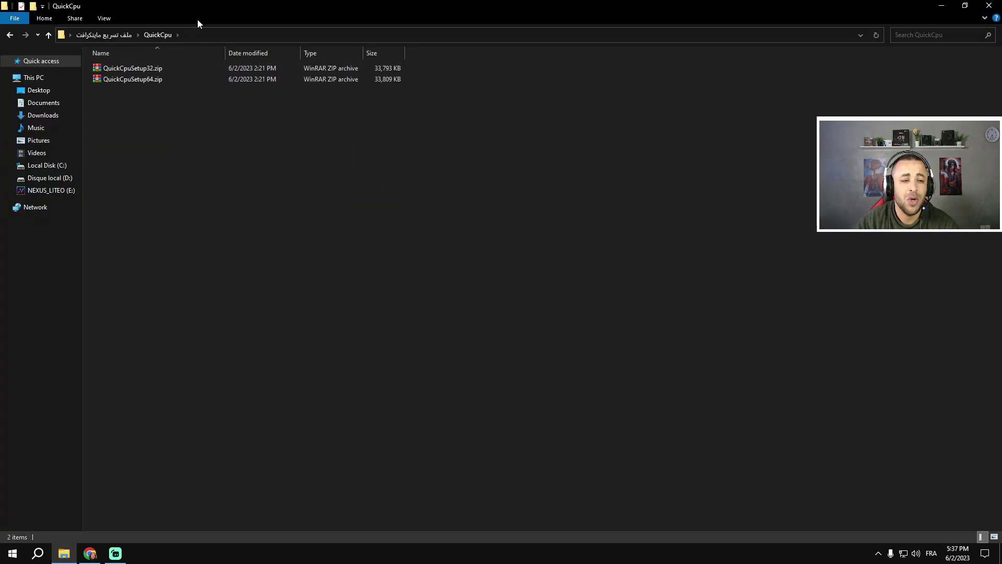
{"action": "double_click", "coordinate": [185, 3]}
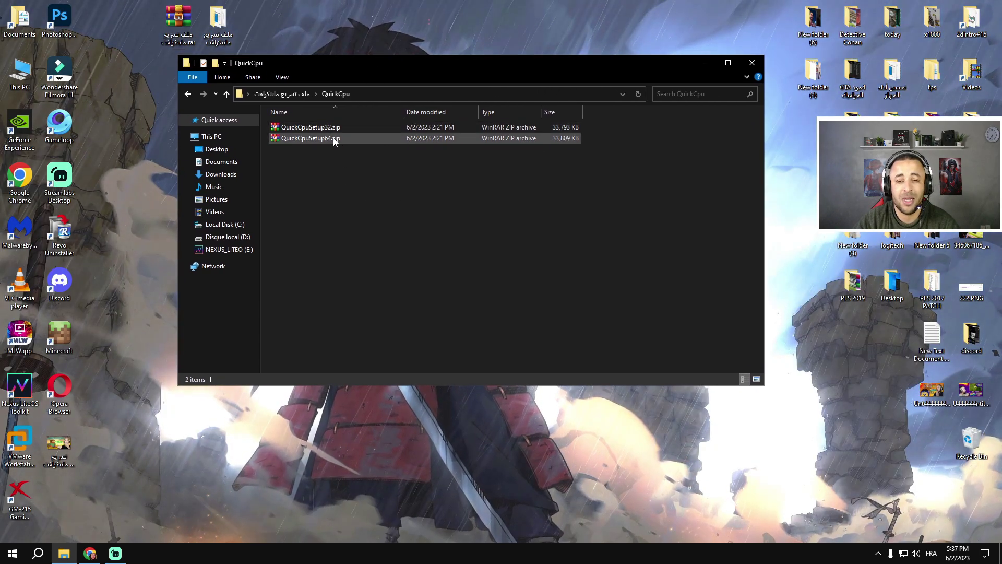
- Check in the This PC properties whether Windows is 32-bit or 64-bit, and close the system information
{"action": "key", "text": "super+e"}
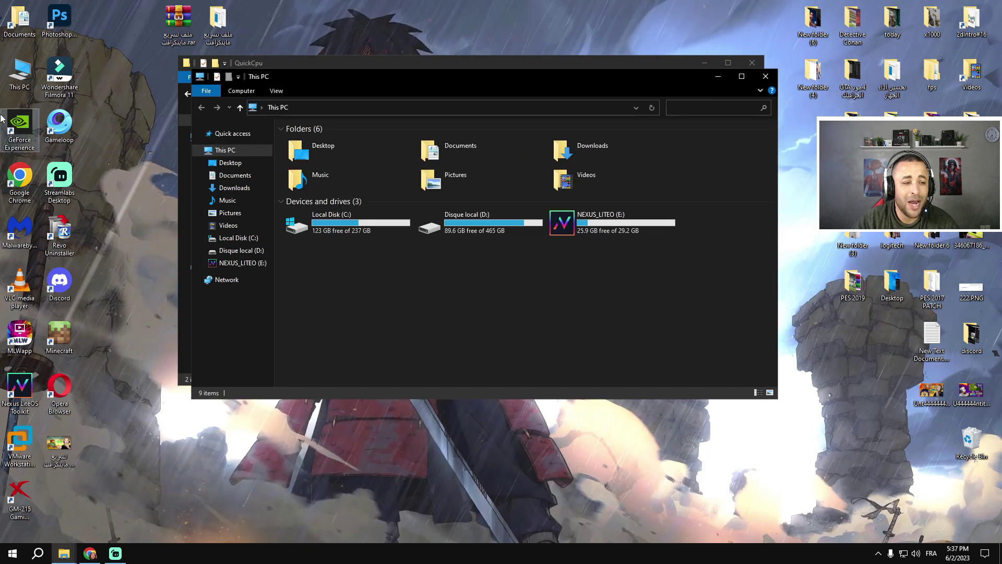
{"action": "double_click", "coordinate": [581, 83]}
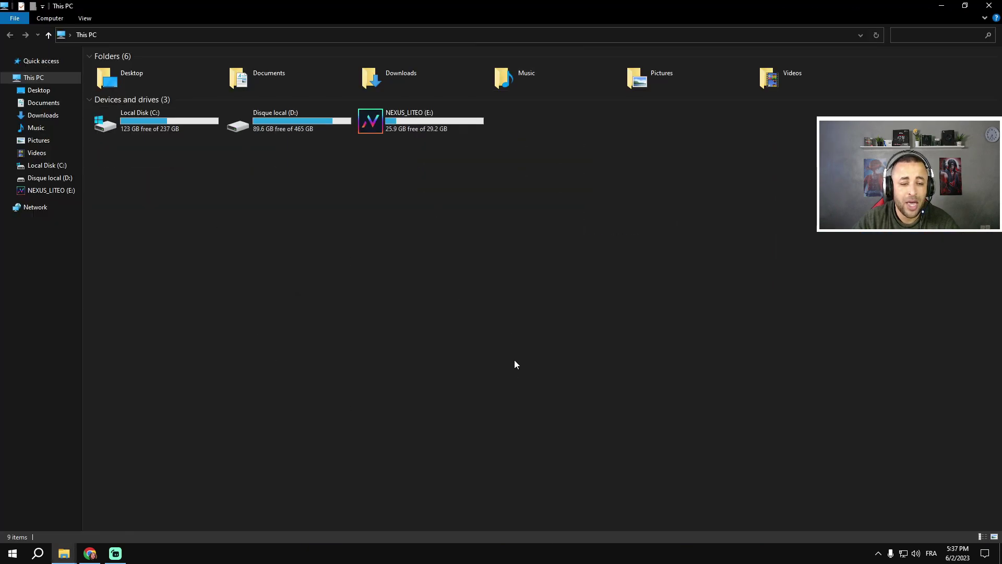
{"action": "right_click", "coordinate": [333, 275]}
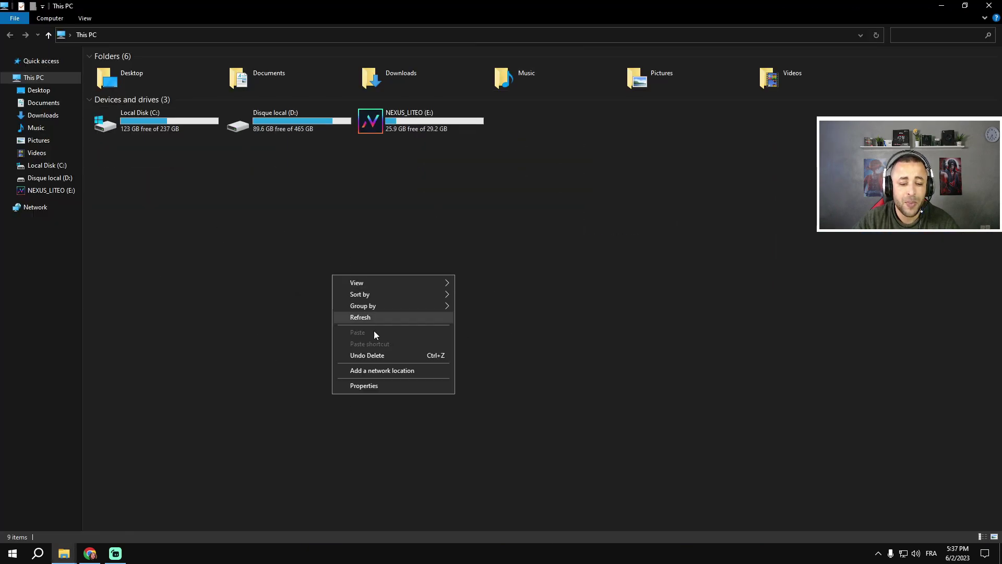
{"action": "left_click", "coordinate": [338, 385]}
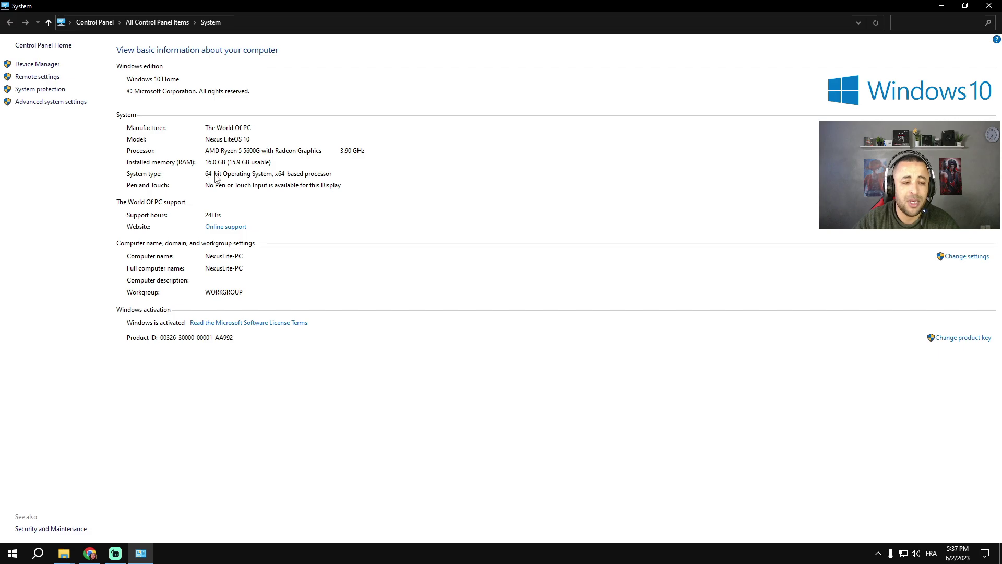
{"action": "left_click", "coordinate": [989, 5]}
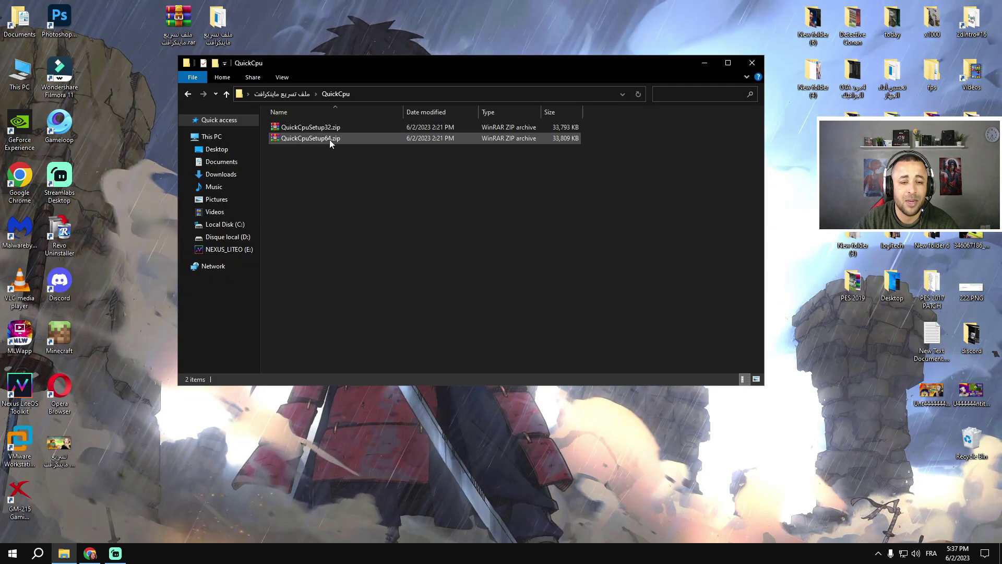
- Extract QuickCpuSetup64.zip into the current folder and run the QuickCpuSetup-4.5.3.0-x64.msi installer
{"action": "right_click", "coordinate": [330, 139]}
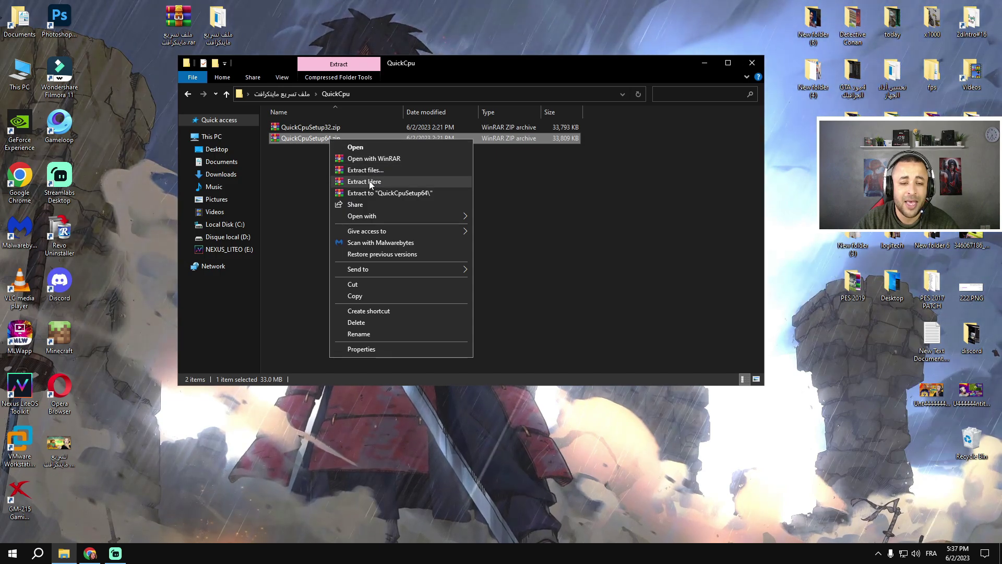
{"action": "left_click", "coordinate": [368, 181]}
{"action": "left_click", "coordinate": [331, 128]}
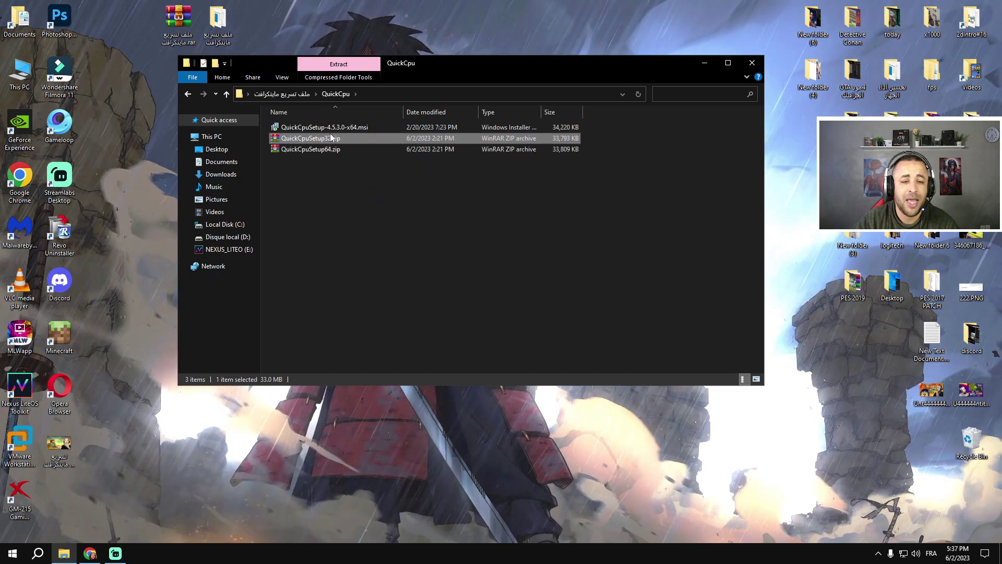
{"action": "double_click", "coordinate": [331, 129]}
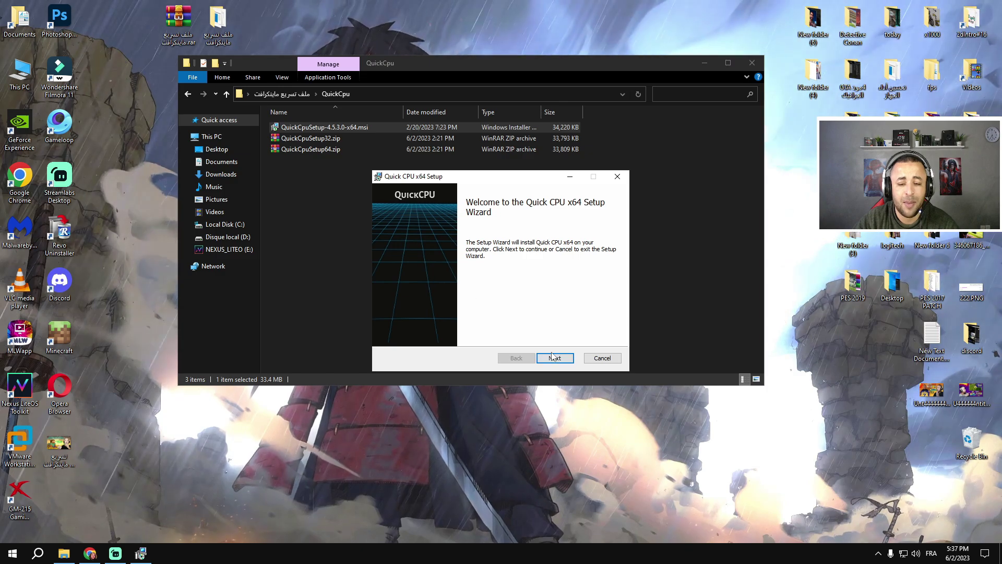
- Accept the Quick CPU x64 license agreement, keep the default setup options and start the installation
{"action": "left_click", "coordinate": [556, 357]}
{"action": "left_click", "coordinate": [396, 335]}
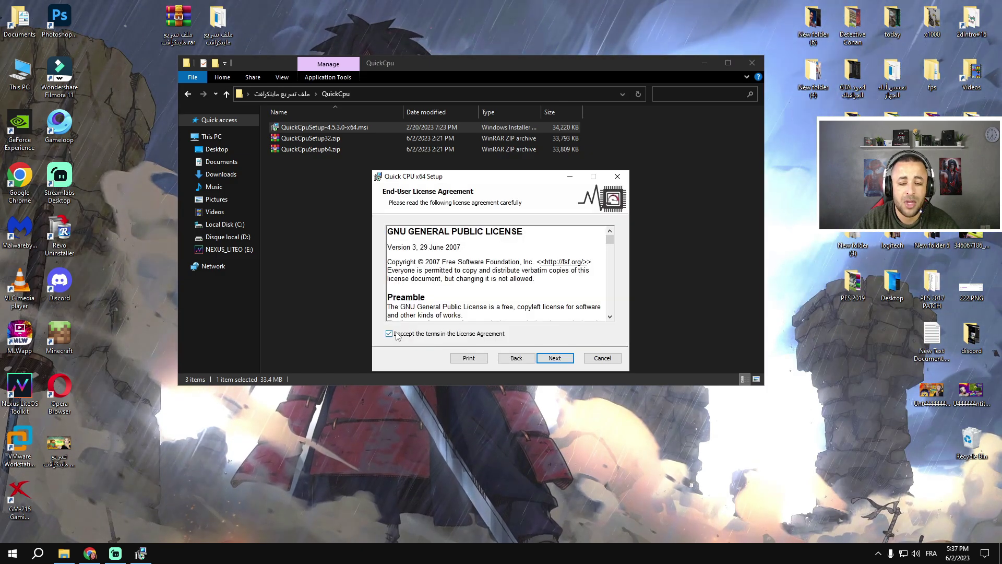
{"action": "left_click", "coordinate": [555, 357]}
{"action": "left_click", "coordinate": [554, 358]}
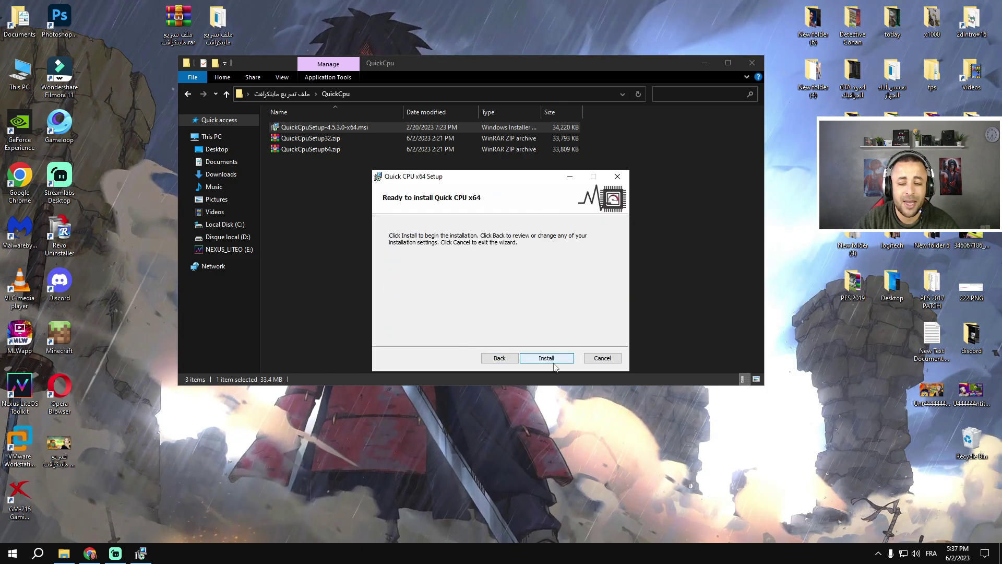
{"action": "left_click", "coordinate": [554, 358]}
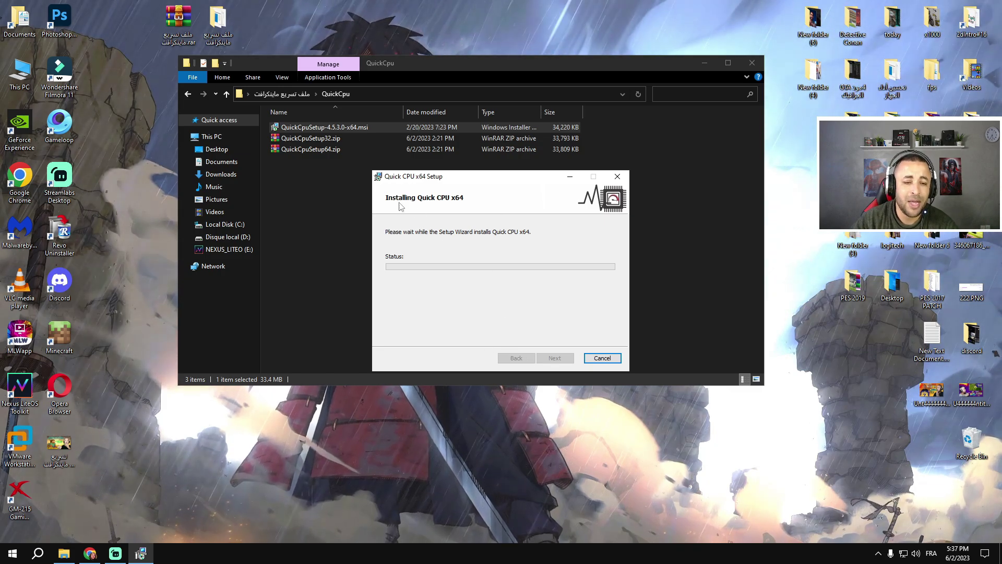
- Maximise and minimise the QuickCpu folder window during the installation, and finish the Quick CPU setup wizard
{"action": "left_click", "coordinate": [700, 78]}
{"action": "left_click", "coordinate": [728, 63]}
{"action": "left_click", "coordinate": [931, 7]}
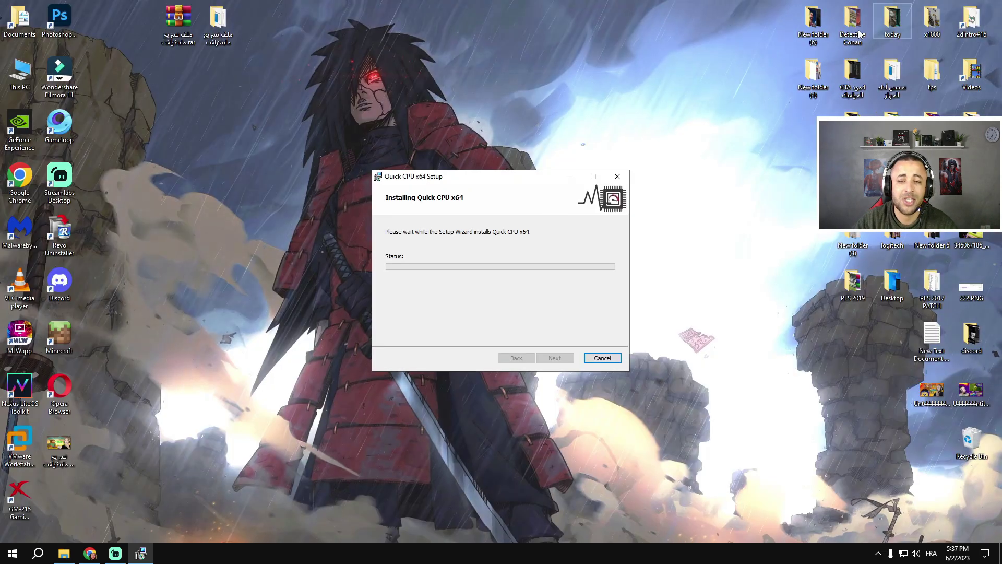
{"action": "right_click", "coordinate": [477, 95]}
{"action": "left_click", "coordinate": [616, 188]}
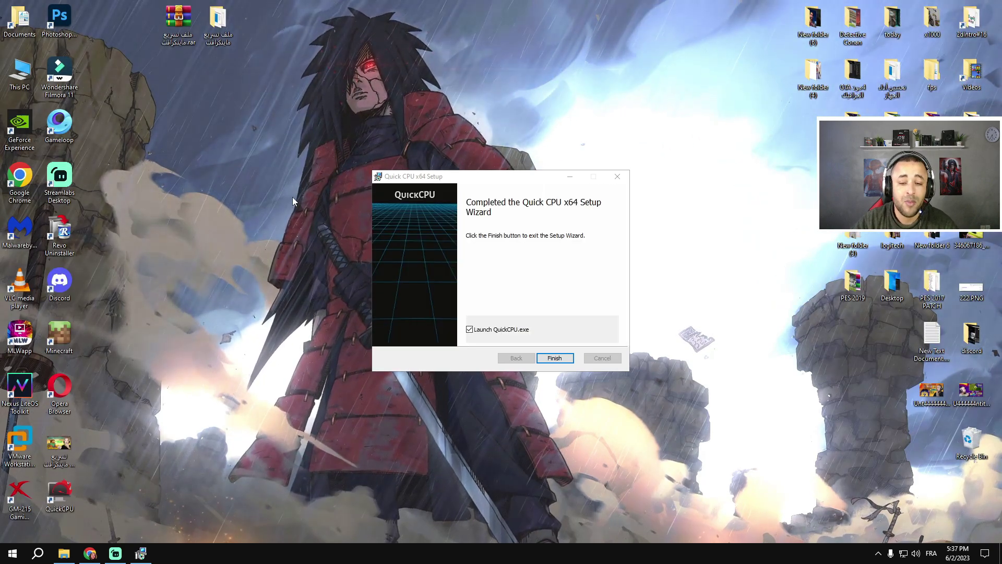
{"action": "left_click", "coordinate": [555, 357]}
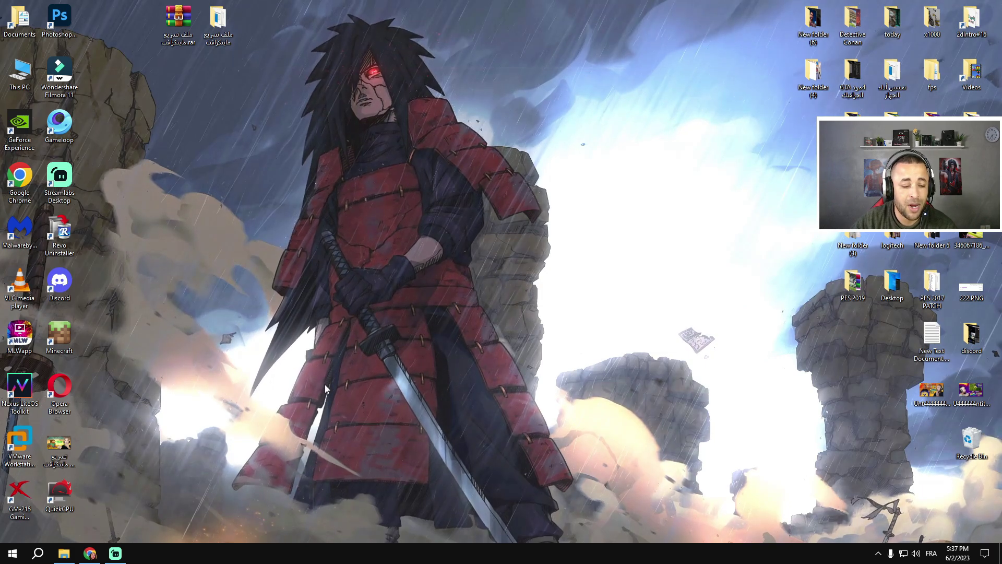
- Launch QuickCPU from the desktop and choose Ultimate Performance as the system power plan
{"action": "double_click", "coordinate": [56, 496]}
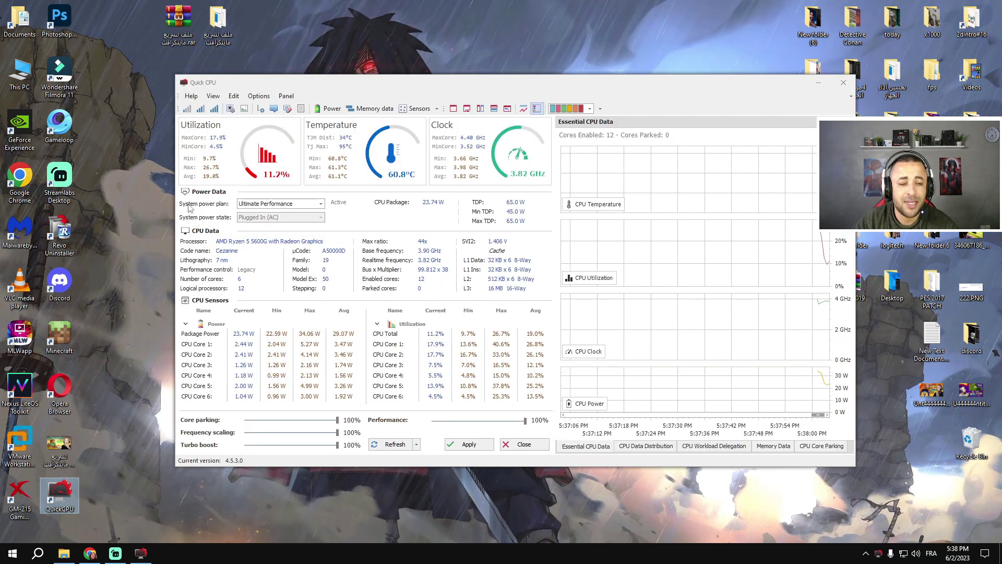
{"action": "left_click", "coordinate": [259, 205]}
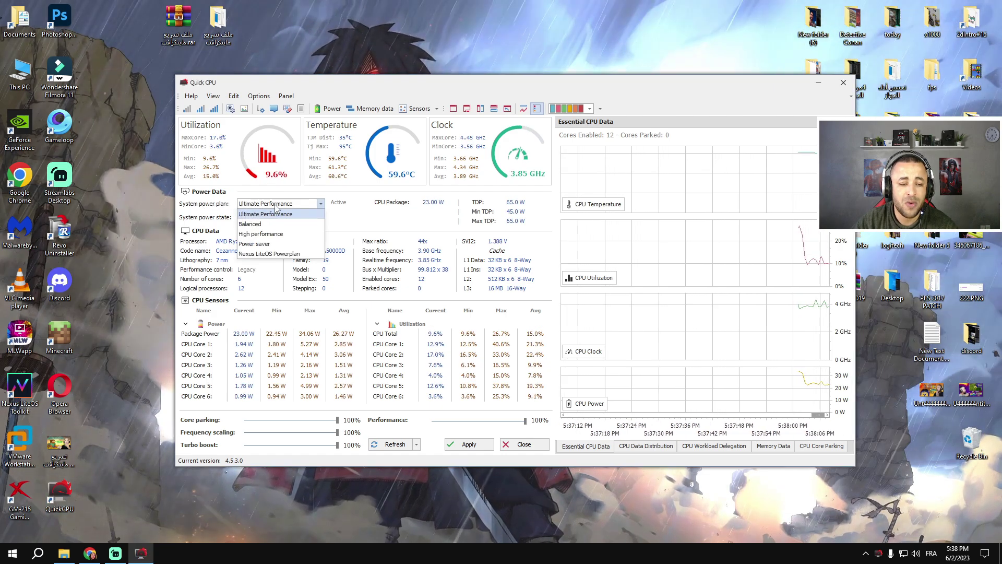
{"action": "left_click", "coordinate": [242, 215]}
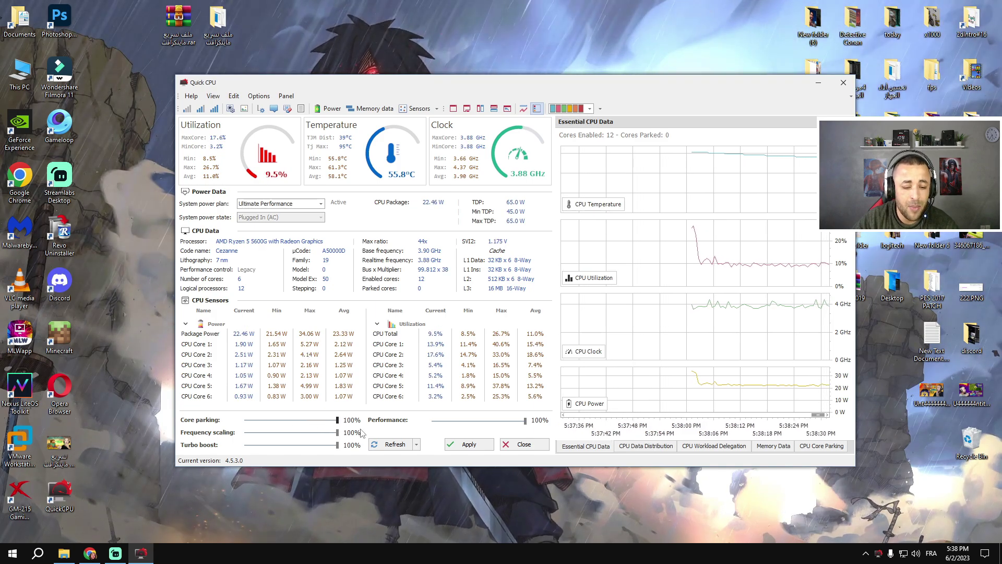
- Apply the Quick CPU settings with frequency scaling at 100%, close the program and bring back the QuickCpu folder window
{"action": "left_click_drag", "start_coordinate": [337, 432], "coordinate": [305, 434]}
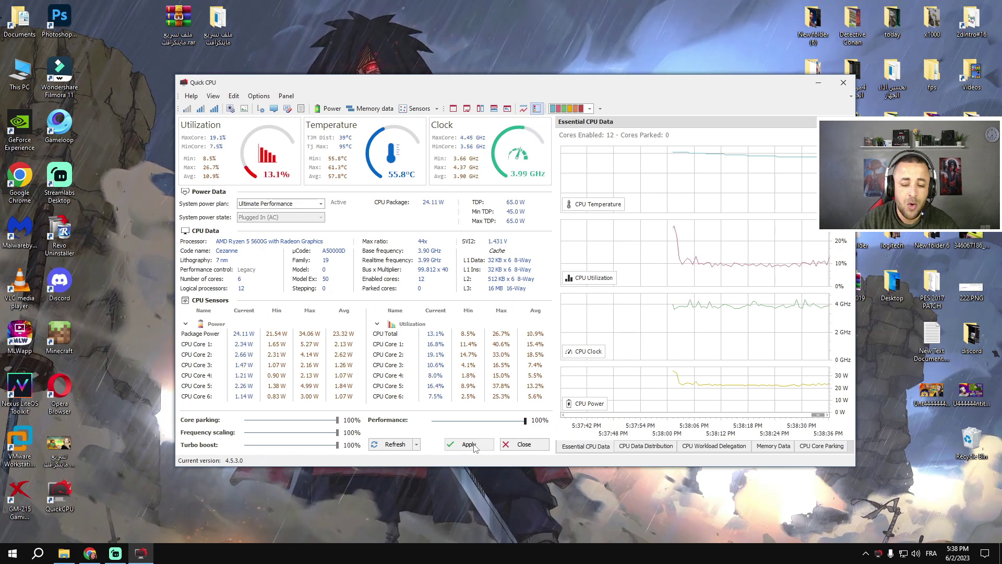
{"action": "left_click", "coordinate": [469, 446]}
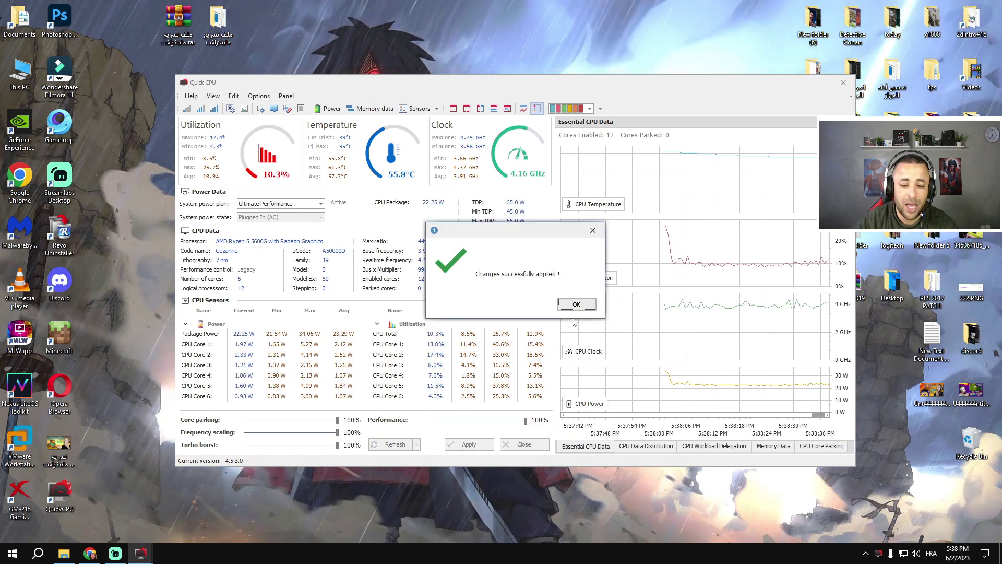
{"action": "left_click", "coordinate": [576, 304]}
{"action": "left_click", "coordinate": [843, 83]}
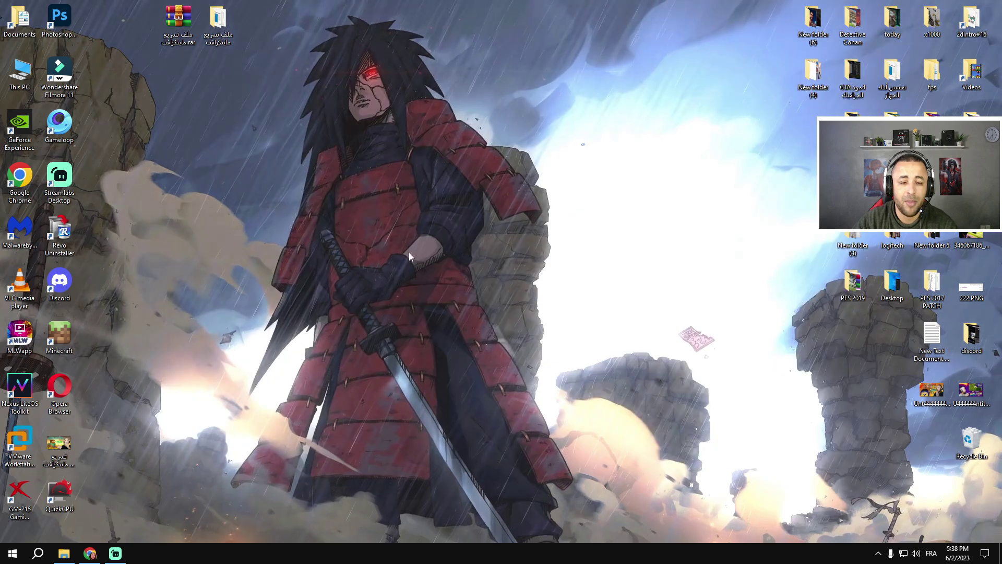
{"action": "left_click", "coordinate": [63, 554]}
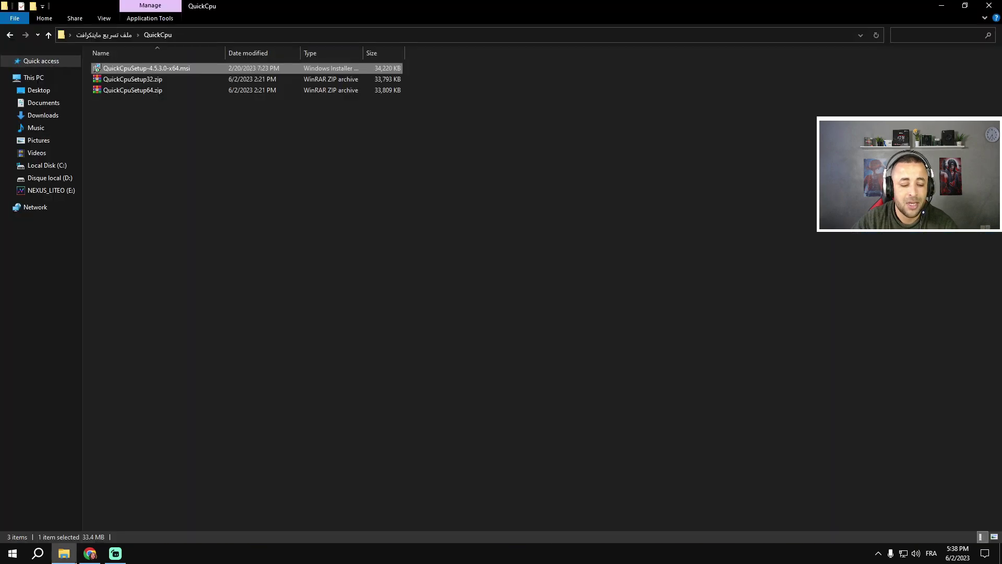
- Open the pack's RAM optimisation folder (تحسين الرام) and merge 16GB.reg into the registry
{"action": "left_click", "coordinate": [10, 35]}
{"action": "double_click", "coordinate": [115, 77]}
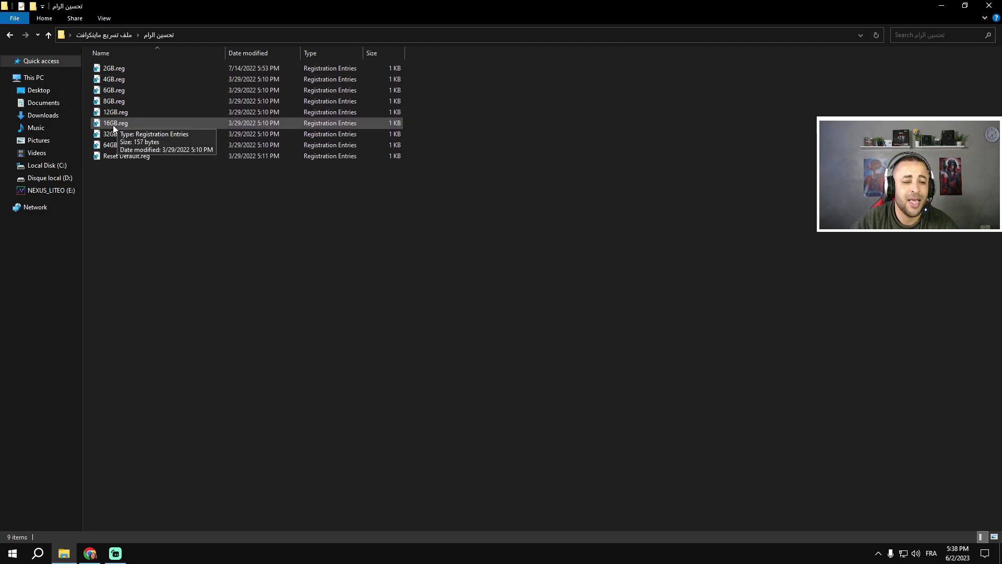
{"action": "double_click", "coordinate": [114, 126]}
{"action": "left_click", "coordinate": [589, 288]}
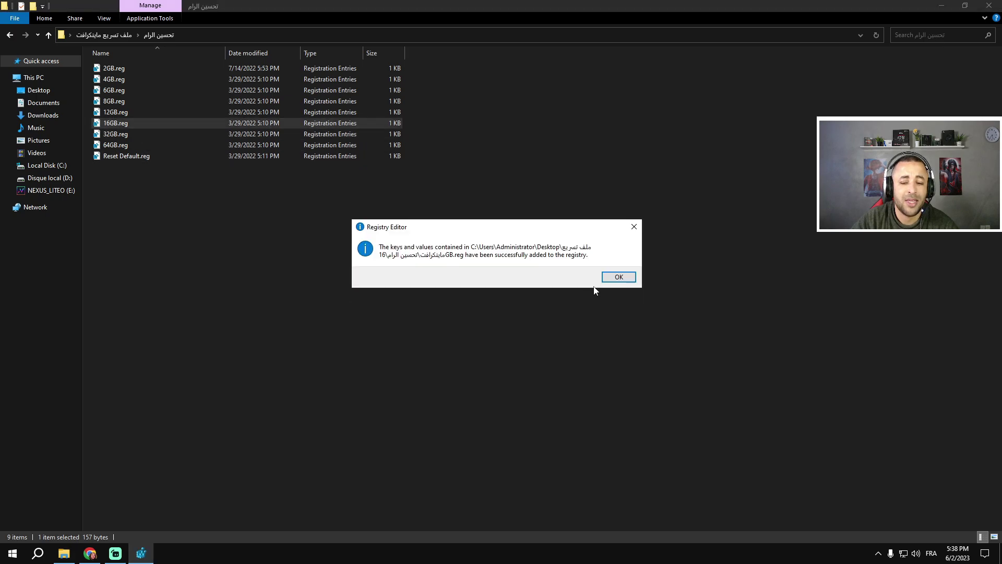
{"action": "left_click", "coordinate": [618, 276]}
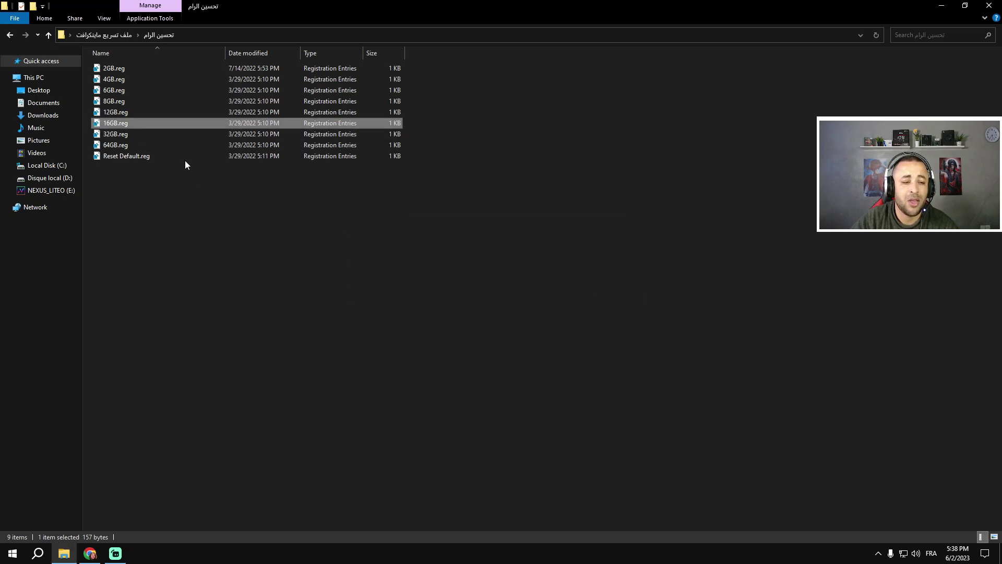
- Check the PC's installed memory in Task Manager's performance view, and close Task Manager
{"action": "right_click", "coordinate": [302, 560]}
{"action": "left_click", "coordinate": [340, 505]}
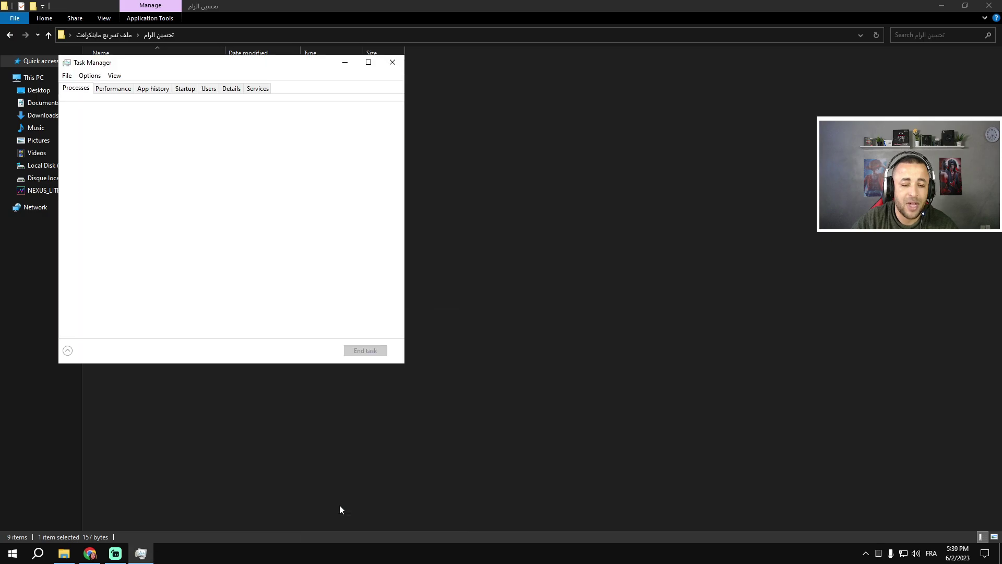
{"action": "left_click", "coordinate": [119, 89]}
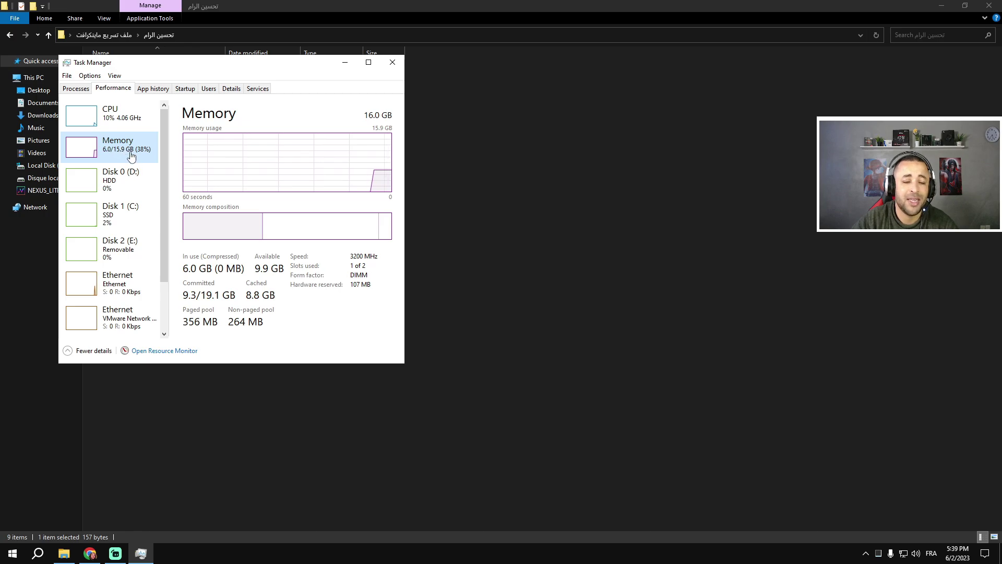
{"action": "left_click", "coordinate": [392, 62]}
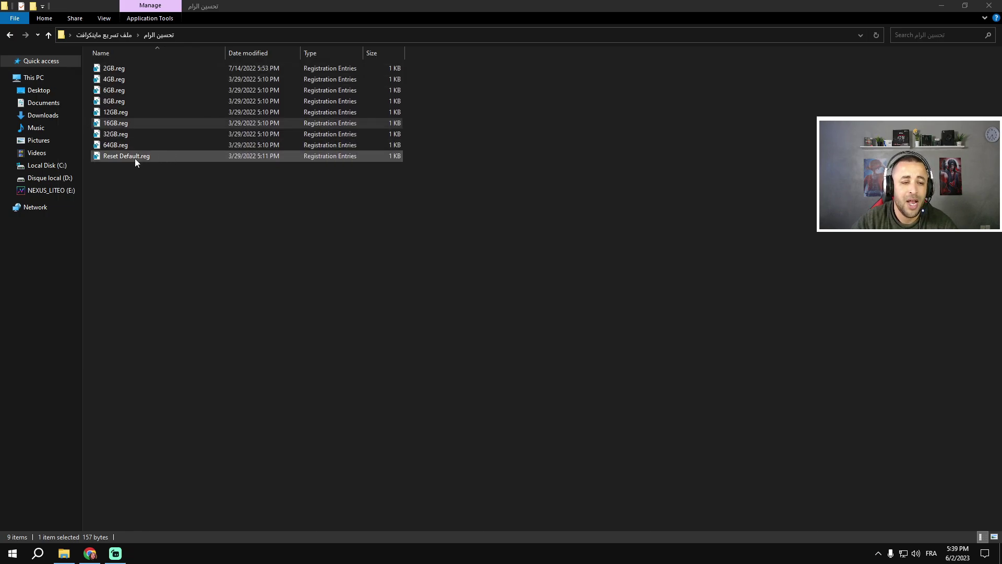
- Merge Reset Default.reg into the registry to restore the default RAM setting
{"action": "double_click", "coordinate": [114, 160]}
{"action": "left_click", "coordinate": [581, 294]}
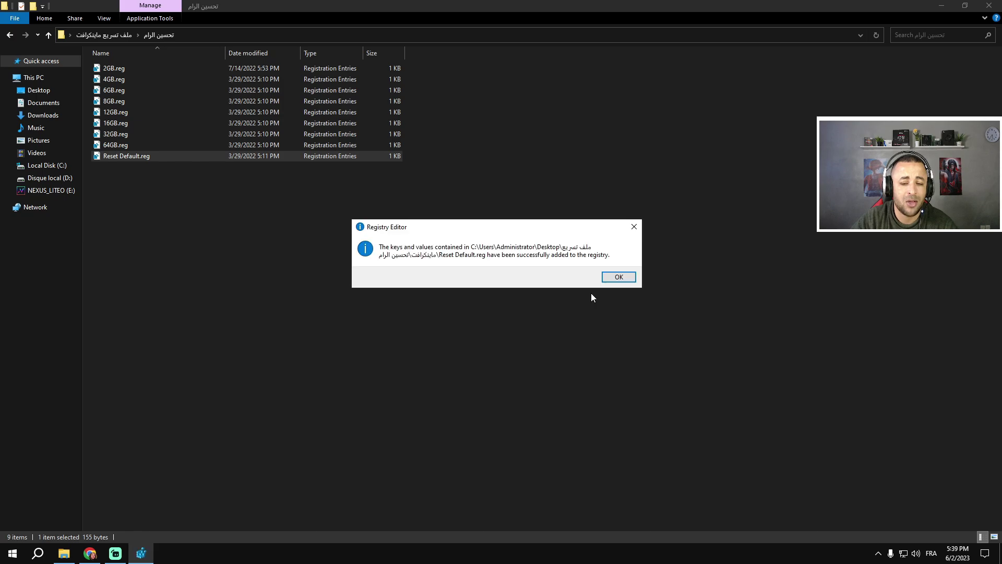
{"action": "left_click", "coordinate": [621, 277]}
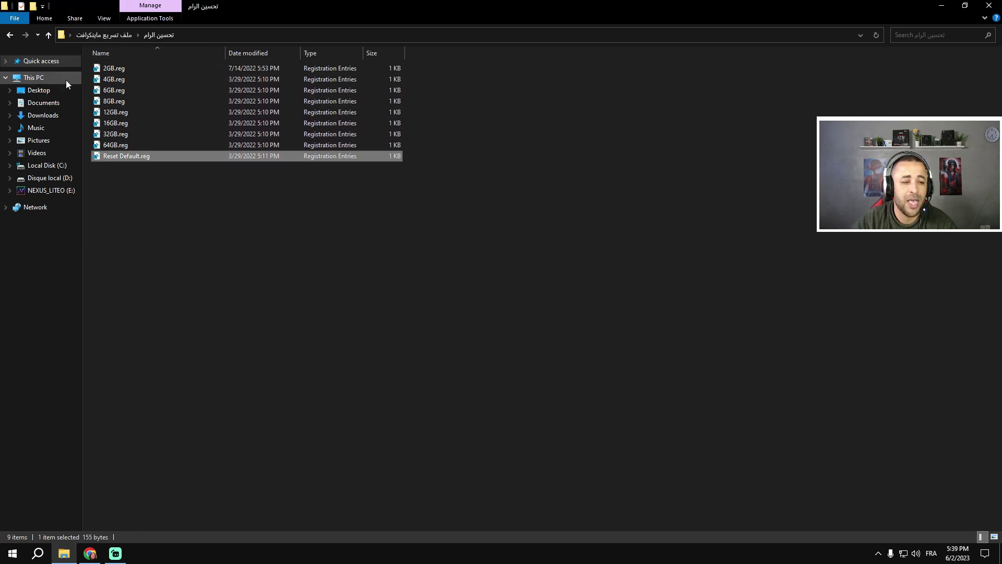
{"action": "left_click", "coordinate": [107, 68]}
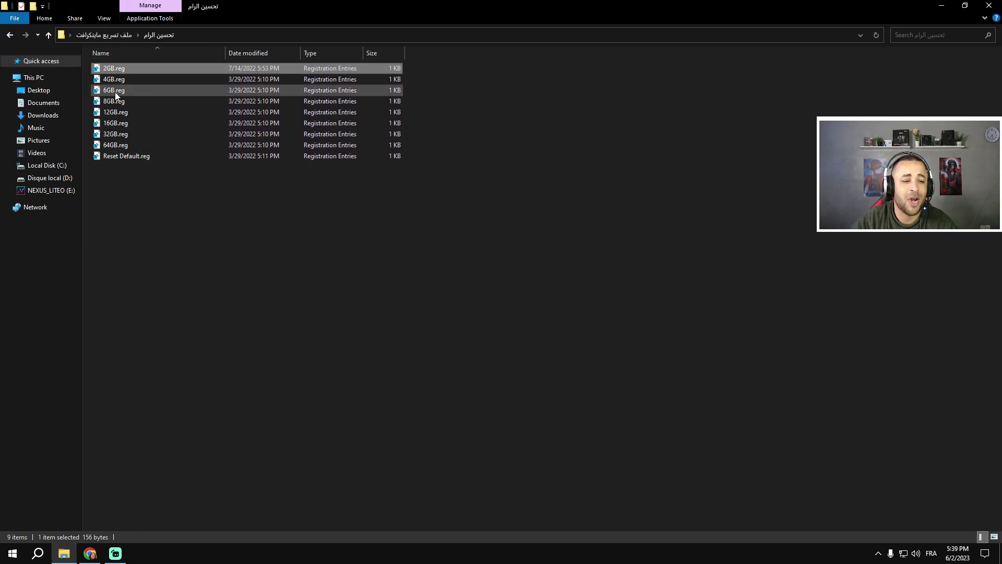
- Delete everything in the Windows Temp folder using the pack's 2 Delete Temp Files shortcut, retrying once and skipping the folder in use
{"action": "left_click", "coordinate": [10, 34]}
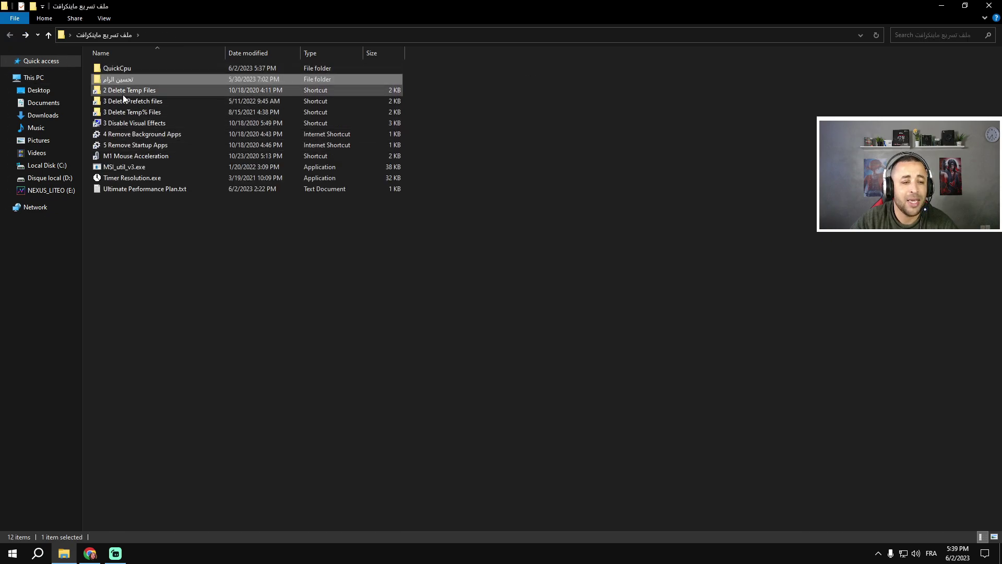
{"action": "left_click", "coordinate": [129, 91]}
{"action": "double_click", "coordinate": [129, 91]}
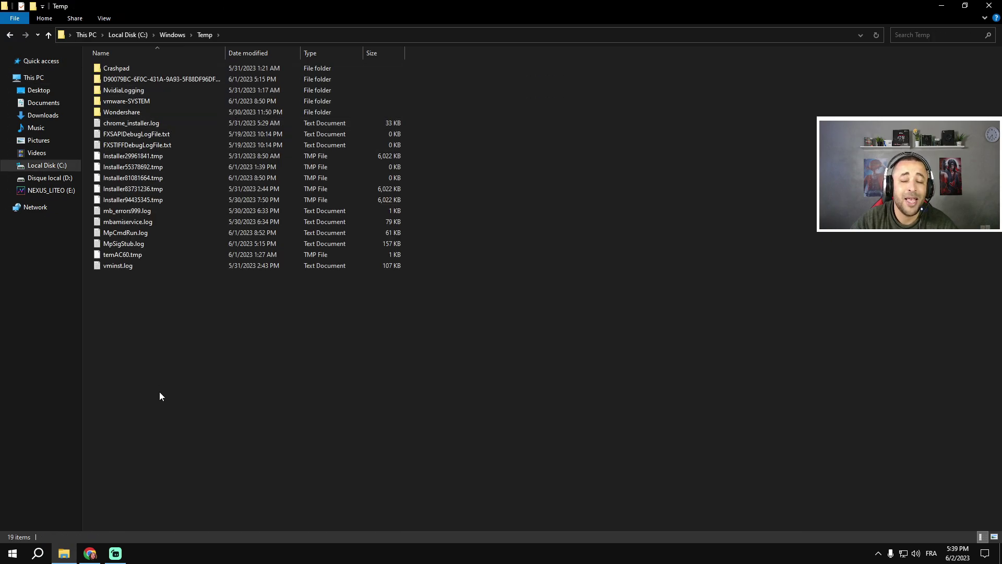
{"action": "left_click_drag", "start_coordinate": [166, 410], "coordinate": [171, 58]}
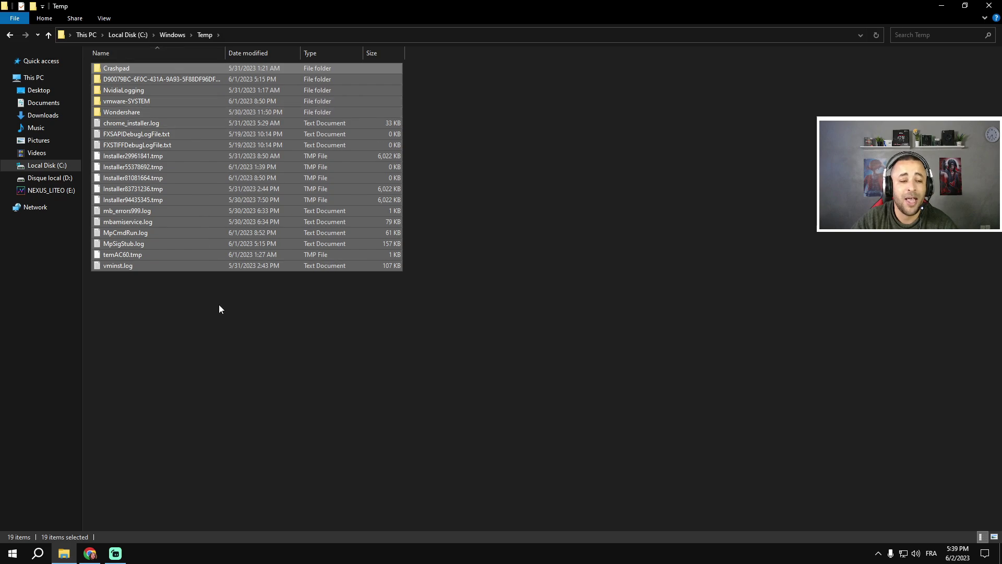
{"action": "left_click", "coordinate": [225, 339]}
{"action": "left_click_drag", "start_coordinate": [250, 477], "coordinate": [202, 65]}
{"action": "right_click", "coordinate": [189, 195]}
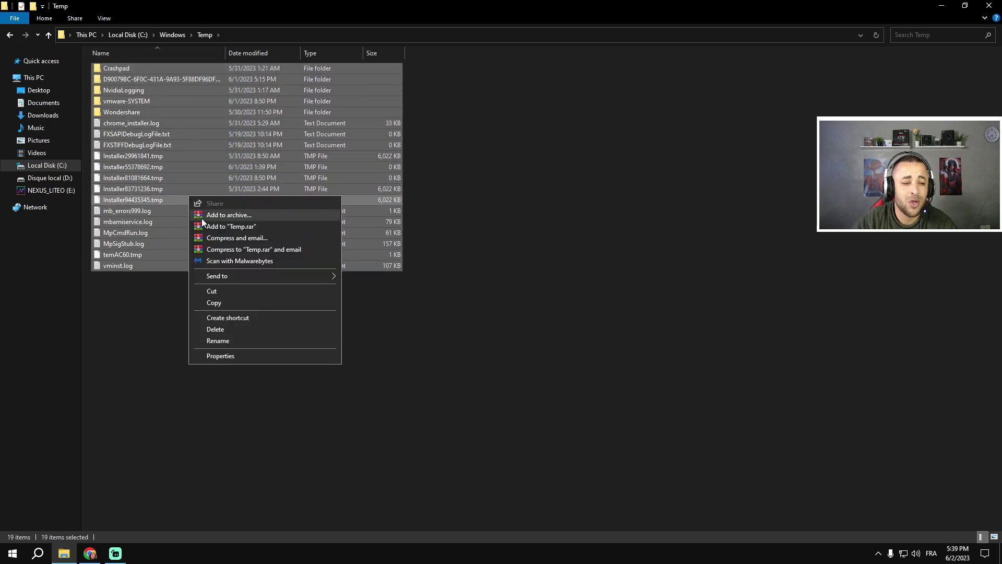
{"action": "left_click", "coordinate": [229, 332]}
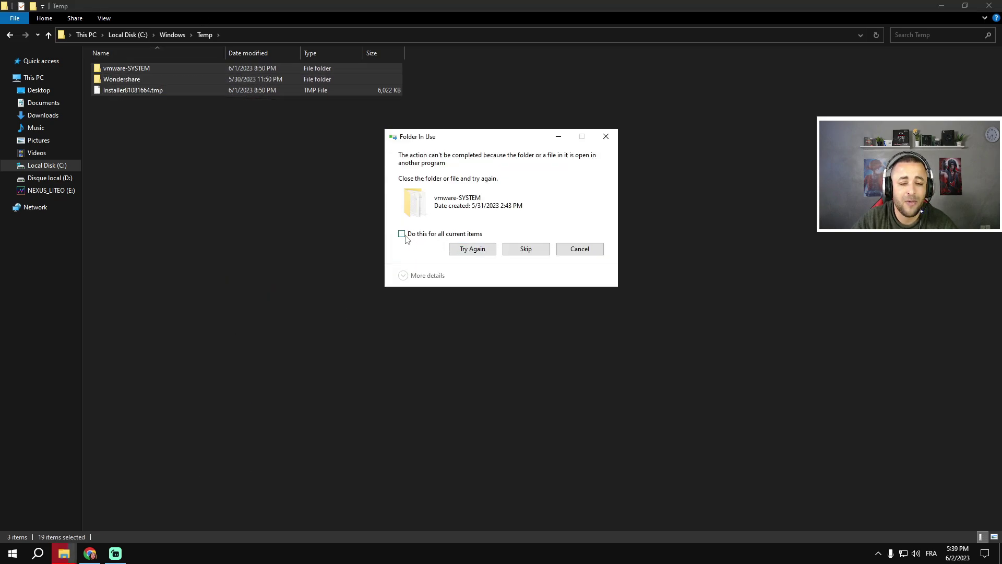
{"action": "left_click", "coordinate": [473, 248]}
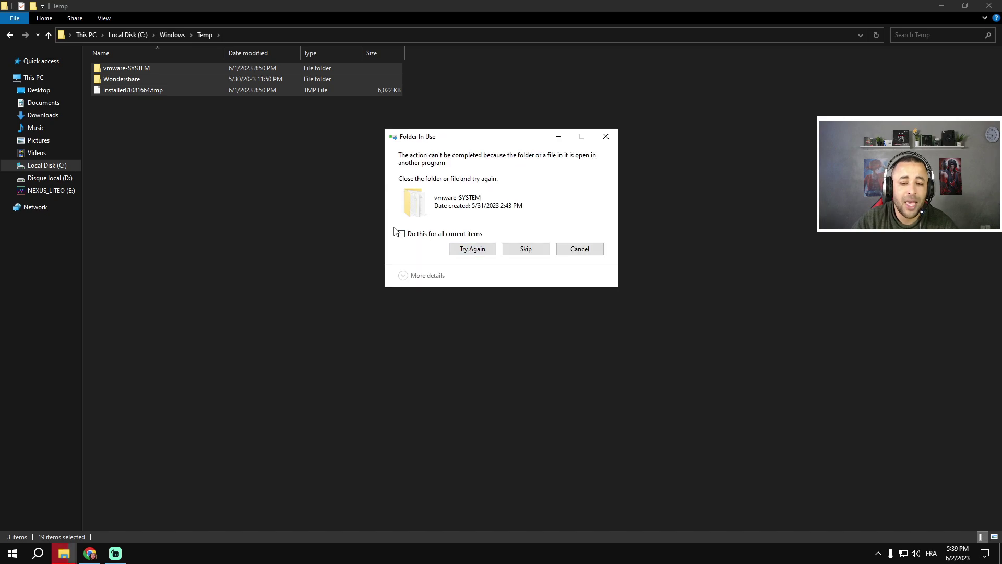
{"action": "left_click", "coordinate": [526, 249]}
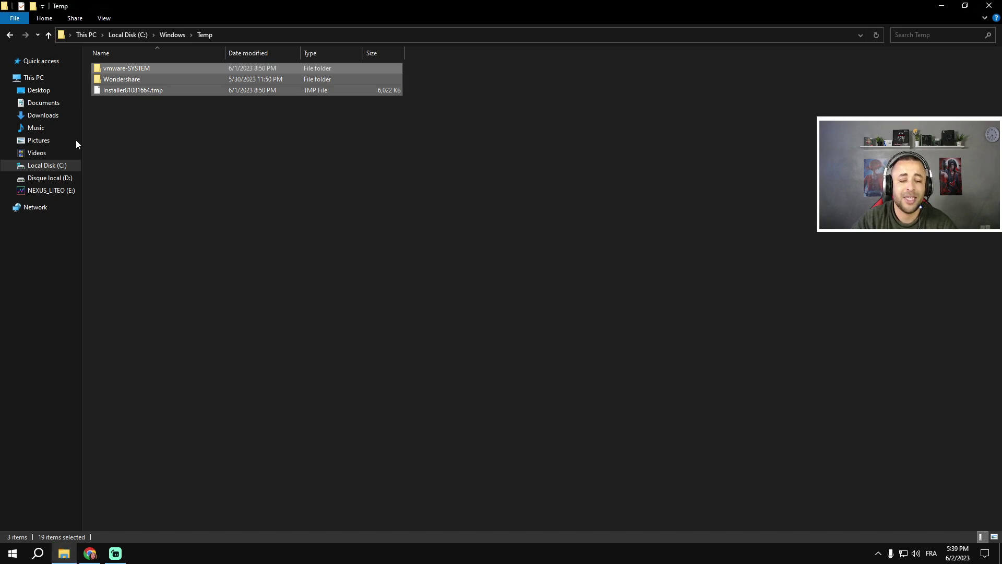
- Open the Windows Prefetch folder through the pack's 3 Delete Prefetch files shortcut and delete all its files
{"action": "left_click", "coordinate": [11, 35]}
{"action": "double_click", "coordinate": [125, 99]}
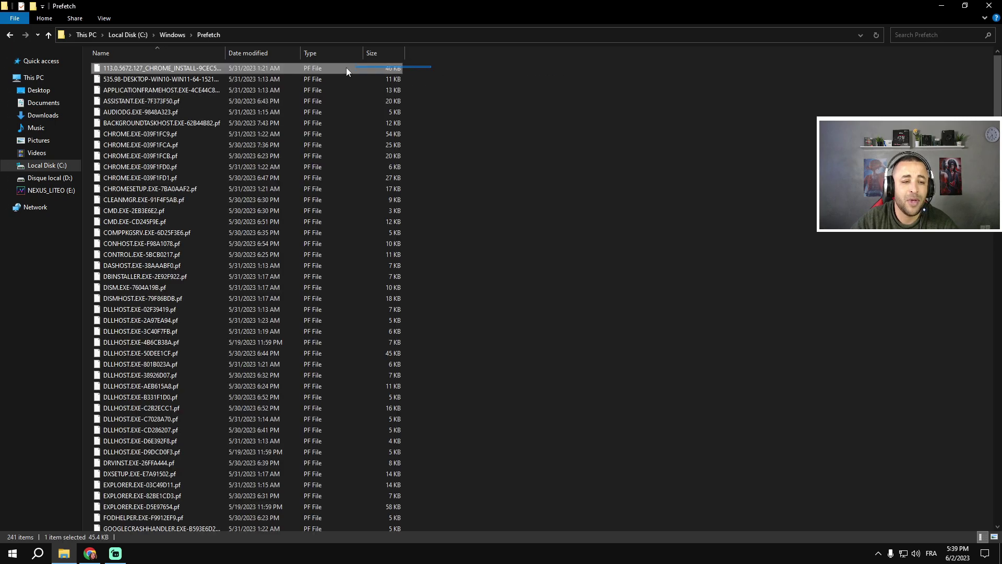
{"action": "left_click_drag", "start_coordinate": [431, 67], "coordinate": [149, 510]}
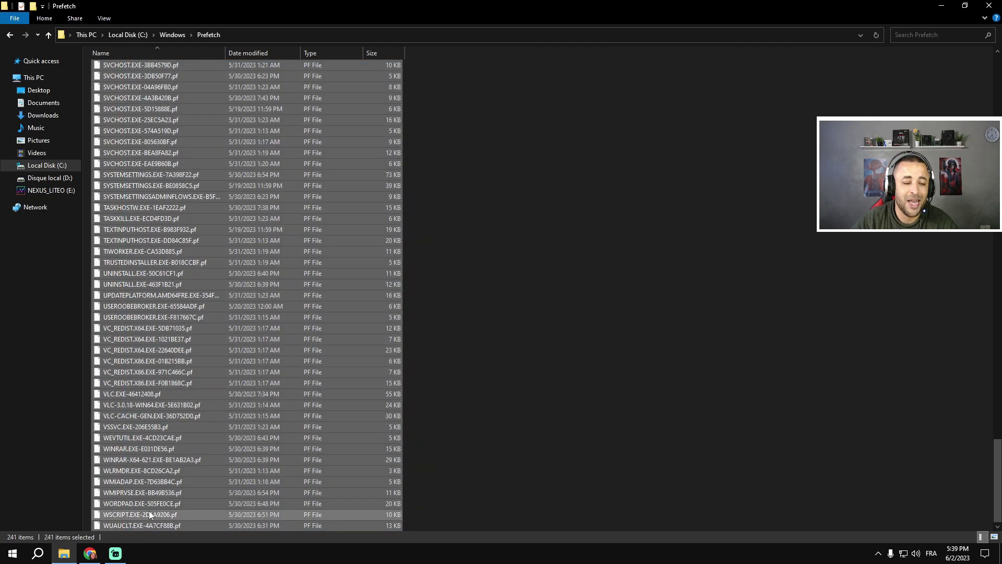
{"action": "right_click", "coordinate": [230, 292]}
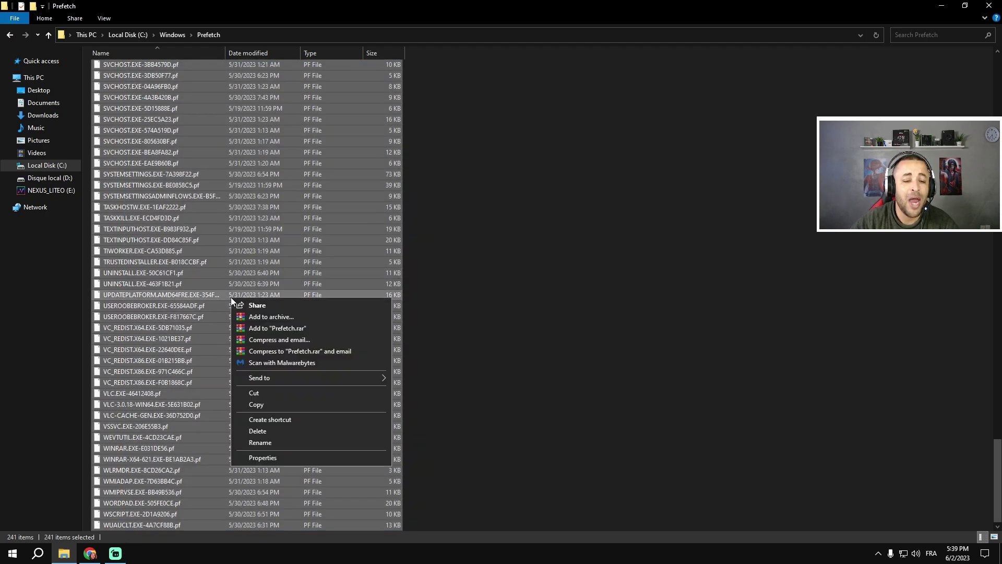
{"action": "left_click", "coordinate": [256, 427]}
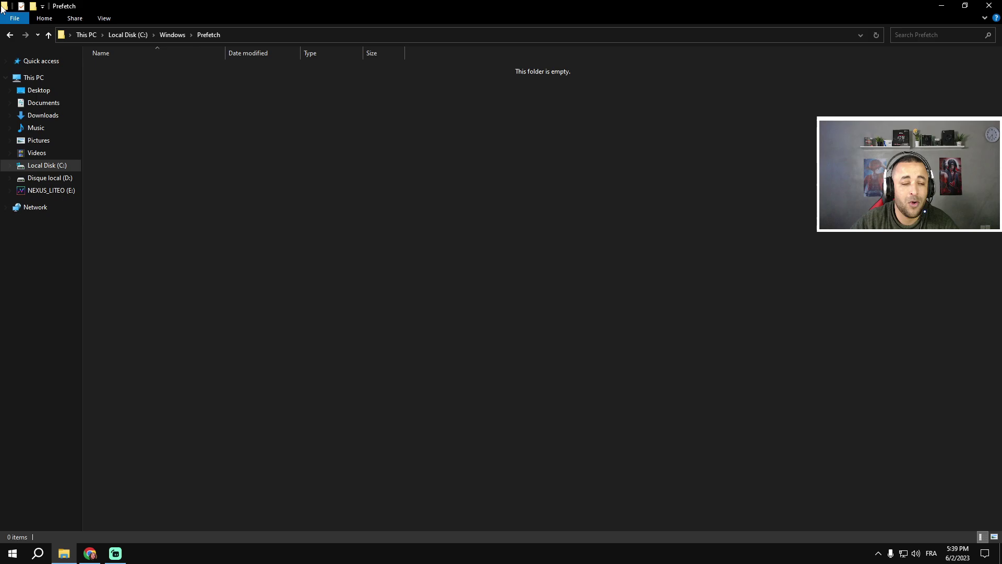
- Delete all items in the user's AppData Local Temp folder via the 3 Delete Temp% Files shortcut, retrying once and skipping the blocked ones
{"action": "left_click", "coordinate": [10, 35]}
{"action": "left_click", "coordinate": [133, 114]}
{"action": "double_click", "coordinate": [133, 114]}
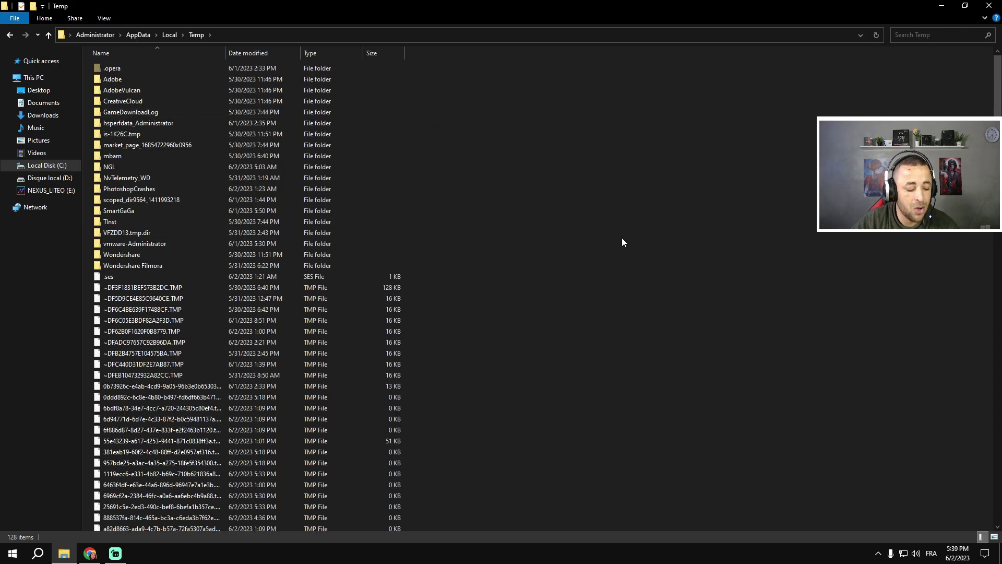
{"action": "key", "text": "ctrl+a"}
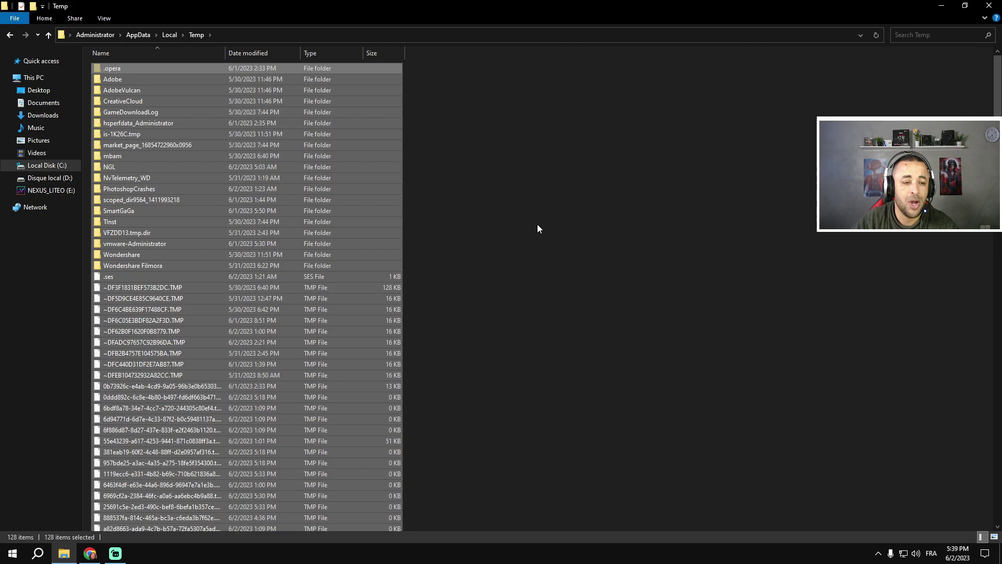
{"action": "right_click", "coordinate": [248, 196]}
{"action": "left_click", "coordinate": [257, 364]}
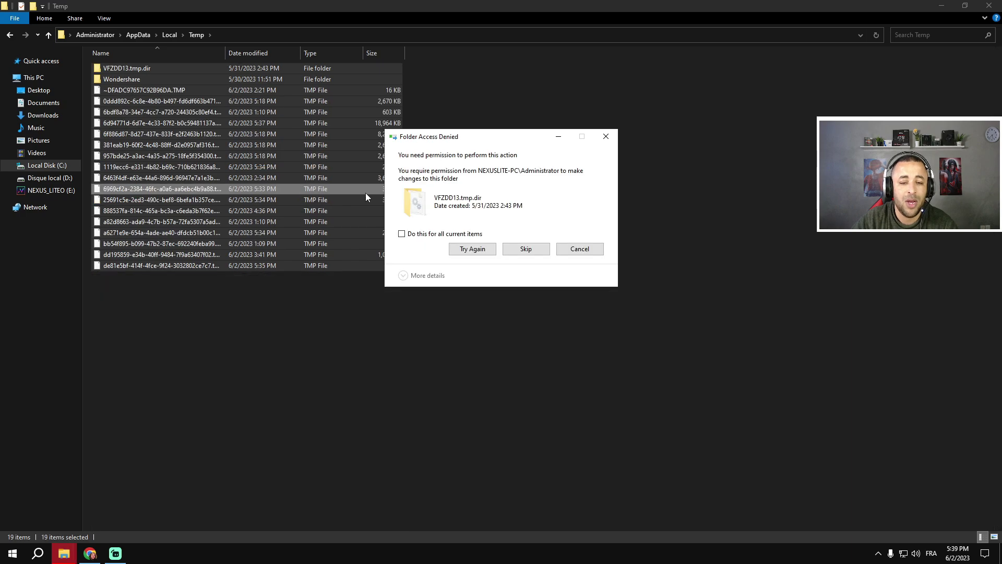
{"action": "left_click", "coordinate": [473, 249]}
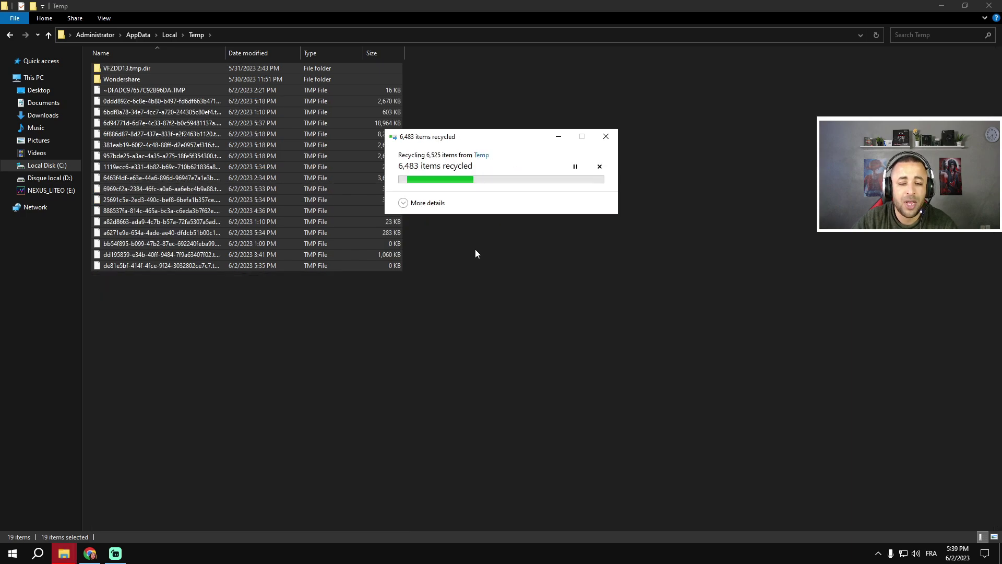
{"action": "left_click", "coordinate": [519, 253]}
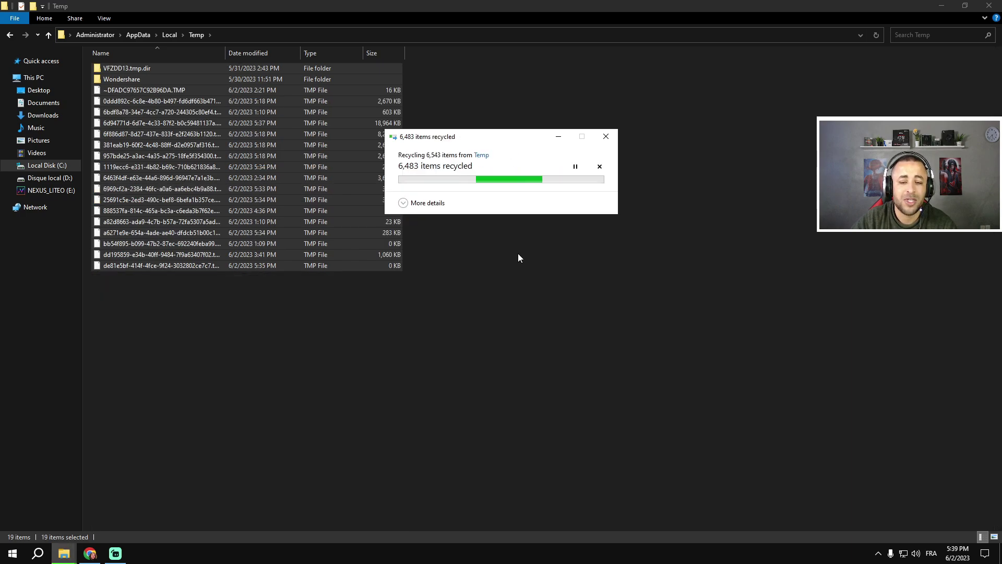
{"action": "left_click", "coordinate": [526, 249]}
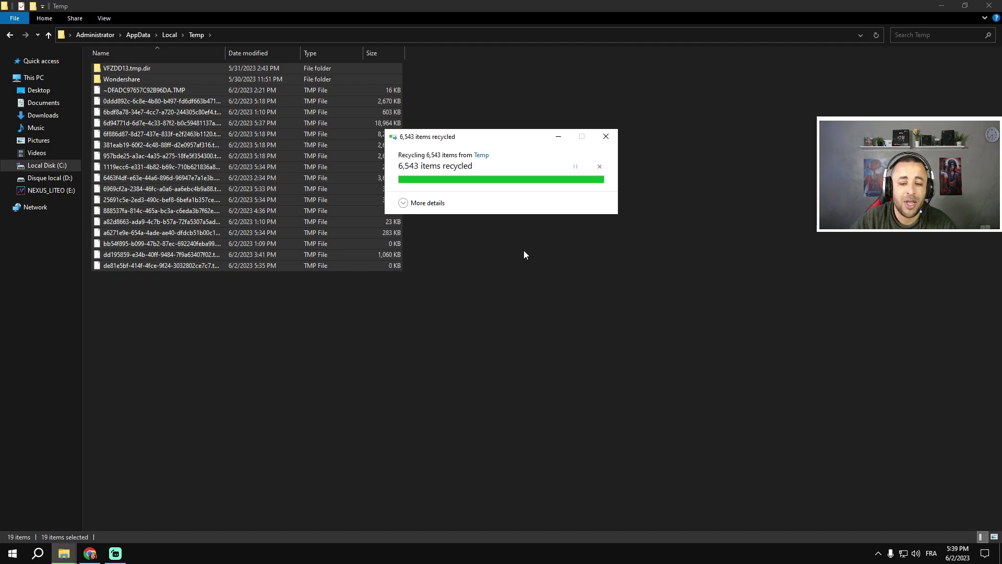
- Adjust Windows visual effects for best performance, keep only thumbnails instead of icons and smooth screen font edges enabled, and apply the settings
{"action": "left_click", "coordinate": [9, 36]}
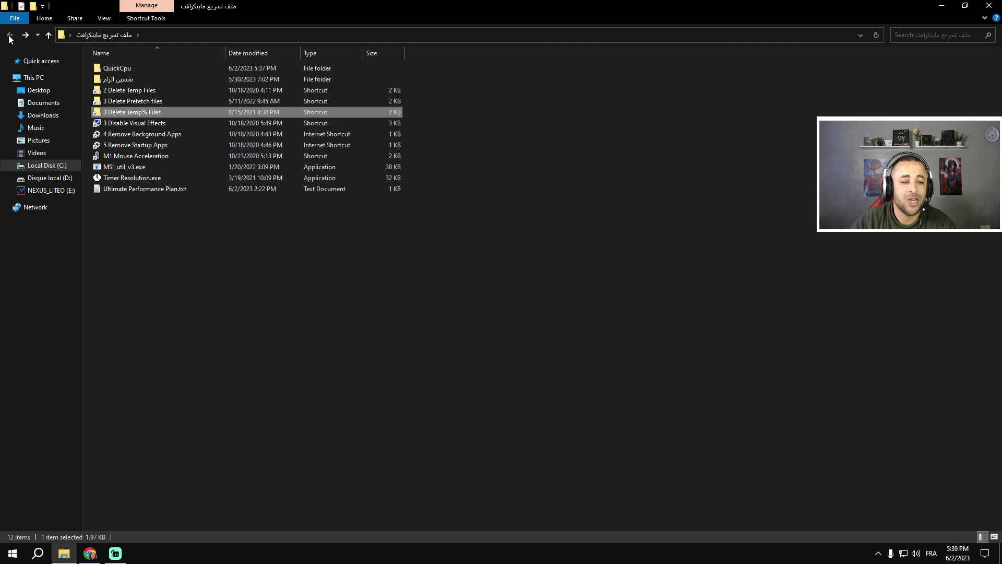
{"action": "left_click", "coordinate": [125, 123]}
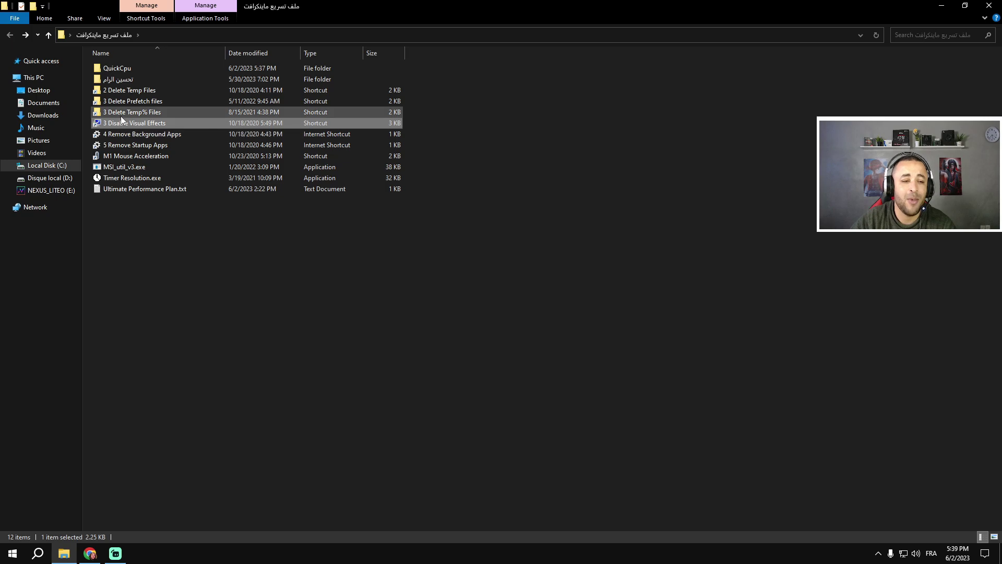
{"action": "double_click", "coordinate": [126, 123]}
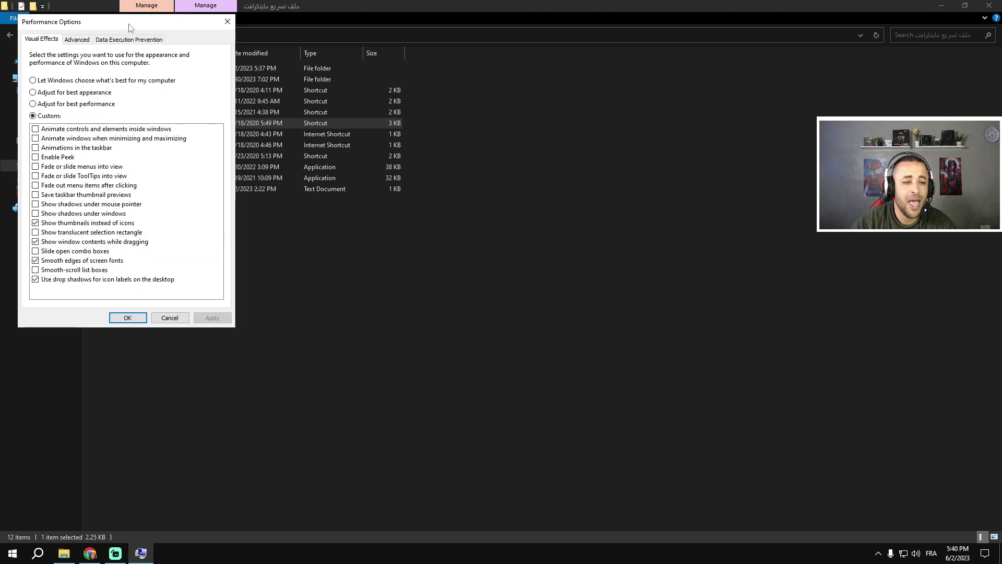
{"action": "left_click_drag", "start_coordinate": [130, 27], "coordinate": [441, 112]}
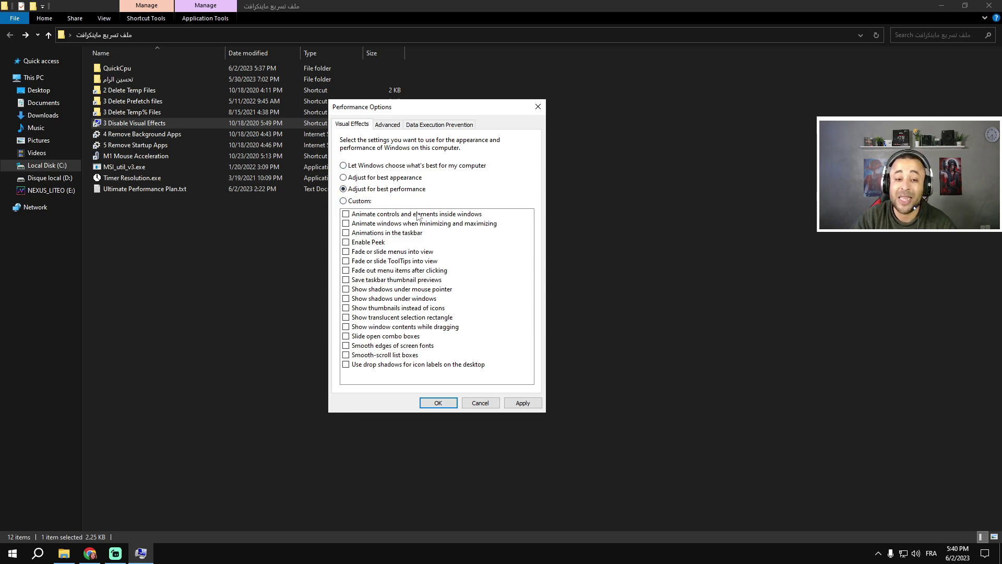
{"action": "left_click", "coordinate": [346, 308]}
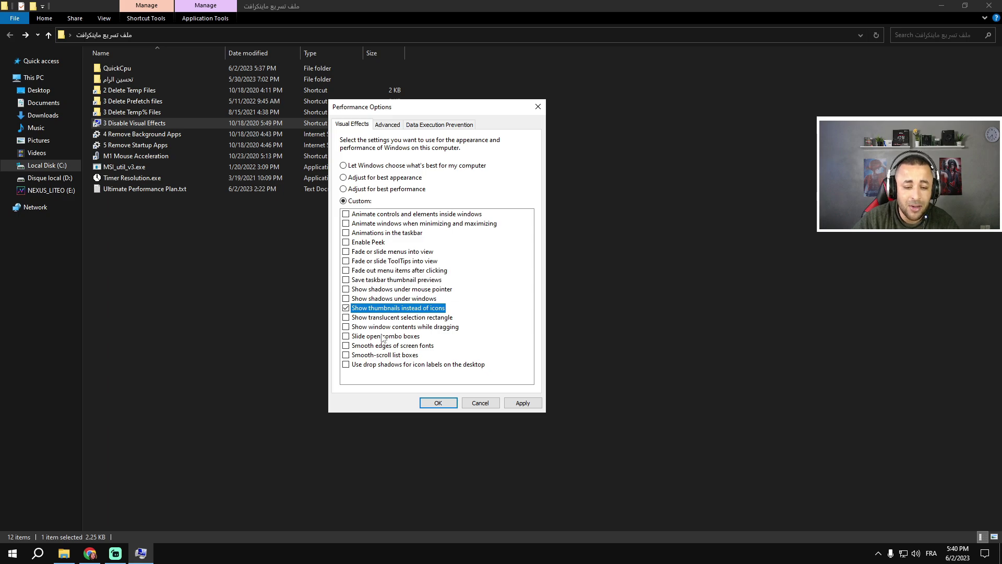
{"action": "left_click", "coordinate": [346, 346]}
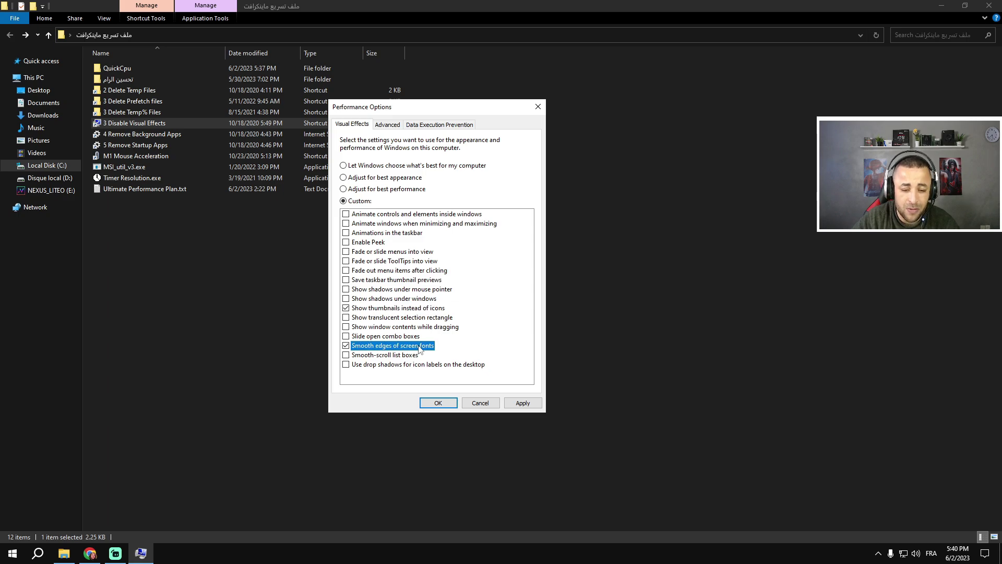
{"action": "left_click", "coordinate": [521, 403]}
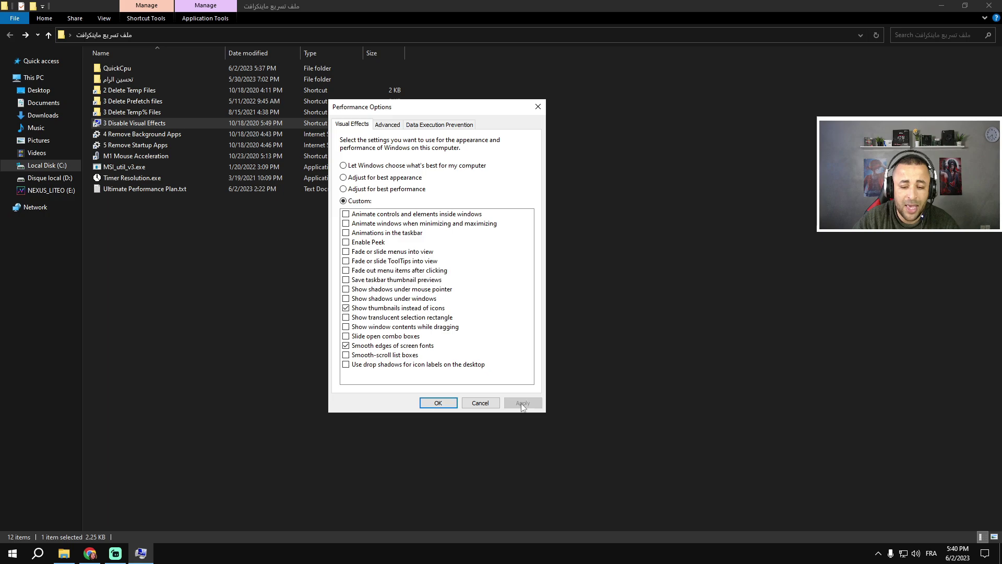
{"action": "left_click", "coordinate": [448, 407]}
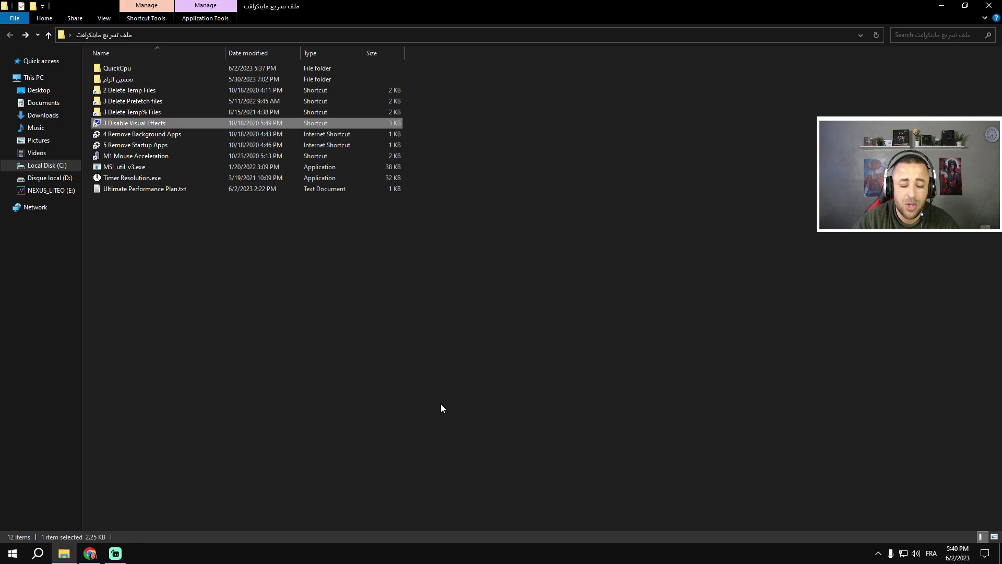
- Open the pack's 4 Remove Background Apps shortcut, make sure Let apps run in the background is off, and close Settings
{"action": "double_click", "coordinate": [140, 134]}
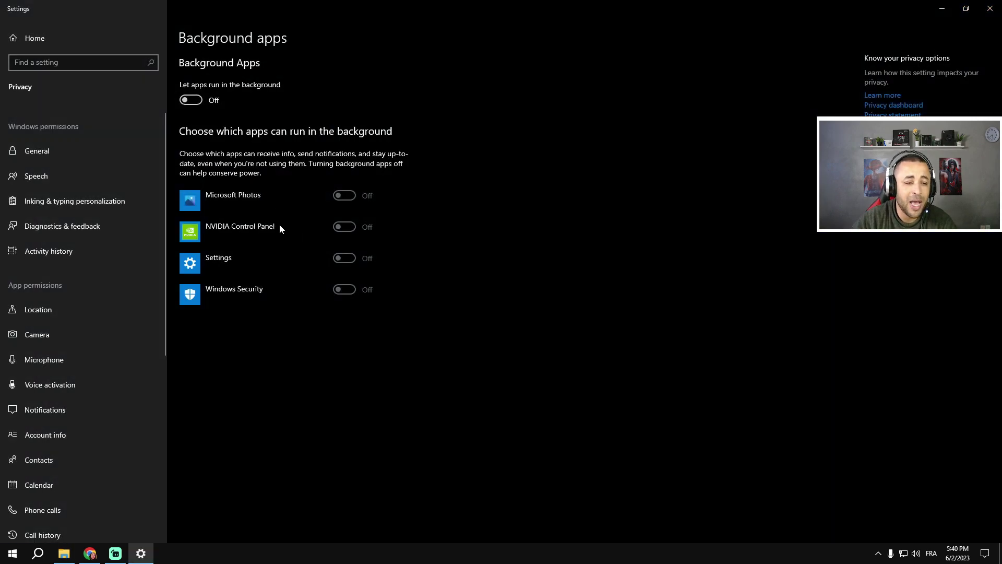
{"action": "left_click", "coordinate": [194, 101]}
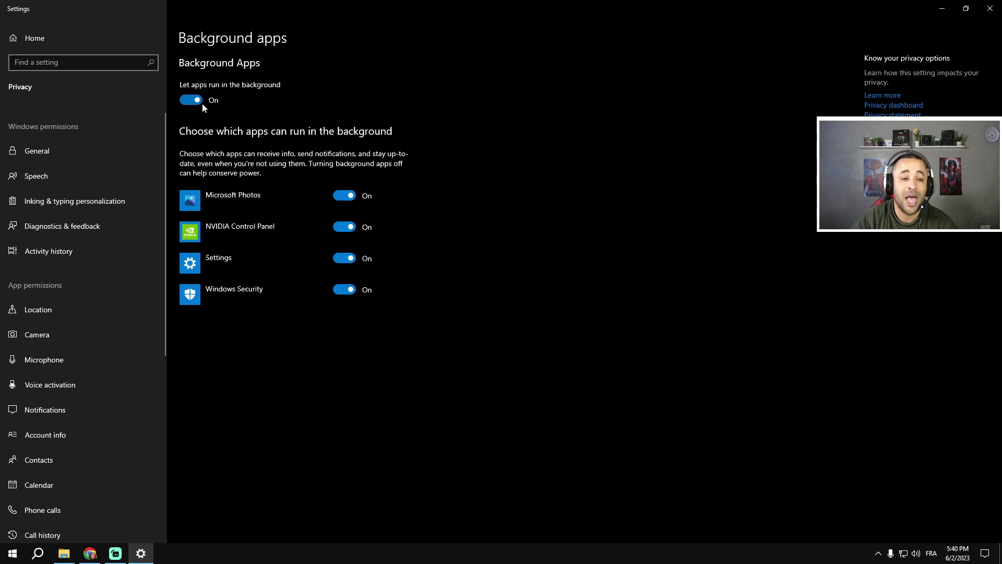
{"action": "left_click", "coordinate": [194, 103]}
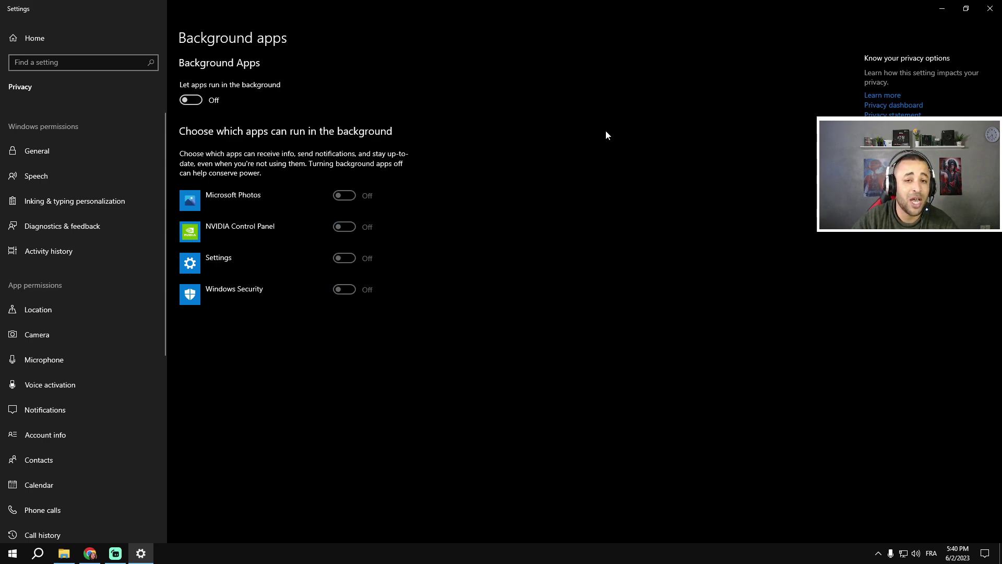
{"action": "left_click", "coordinate": [990, 8]}
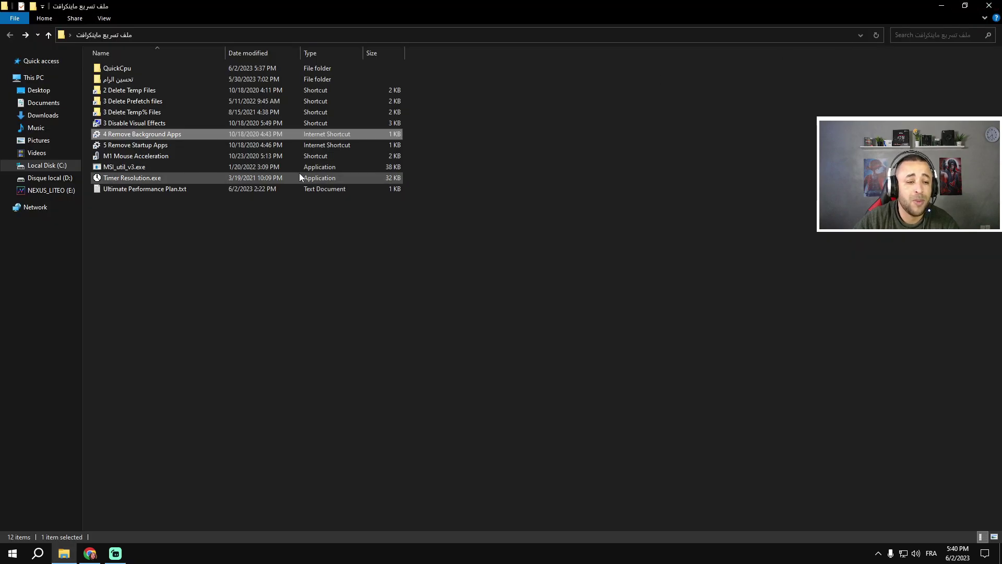
- Through 5 Remove Startup Apps, disable every startup app except the Windows Security notification icon, including IDM, Opera and X-Mouse Button Control, and close Settings
{"action": "double_click", "coordinate": [125, 147]}
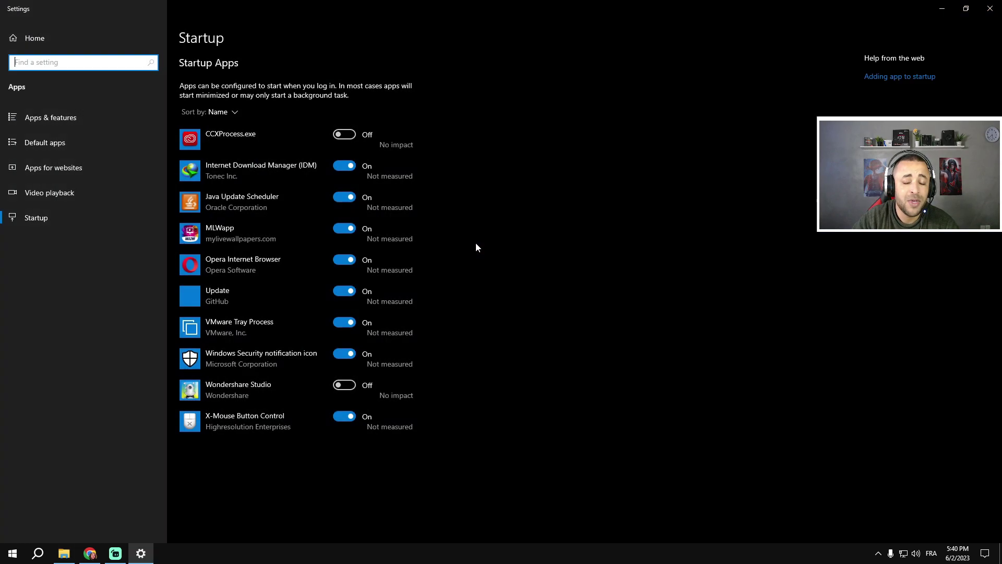
{"action": "left_click", "coordinate": [344, 198]}
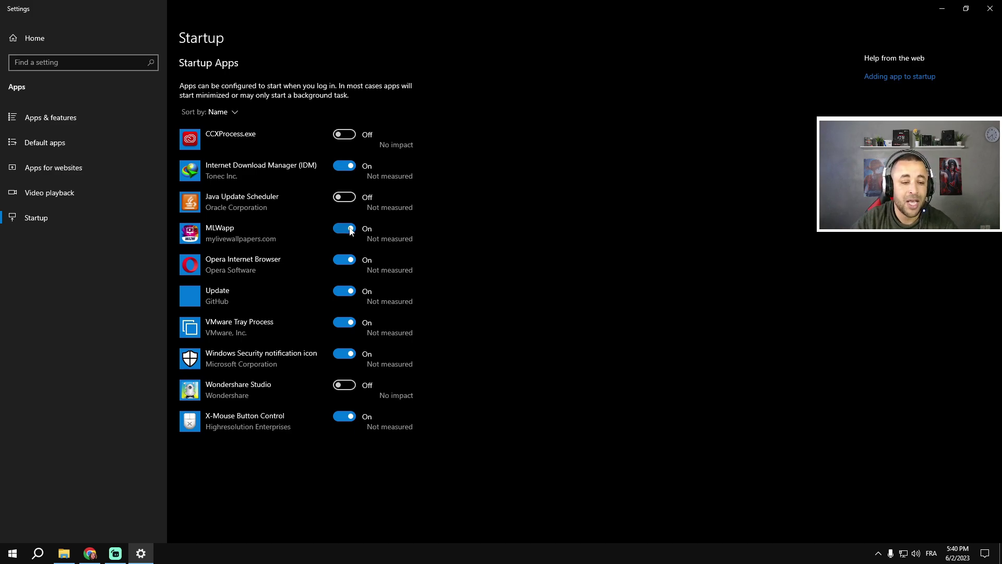
{"action": "left_click", "coordinate": [336, 292]}
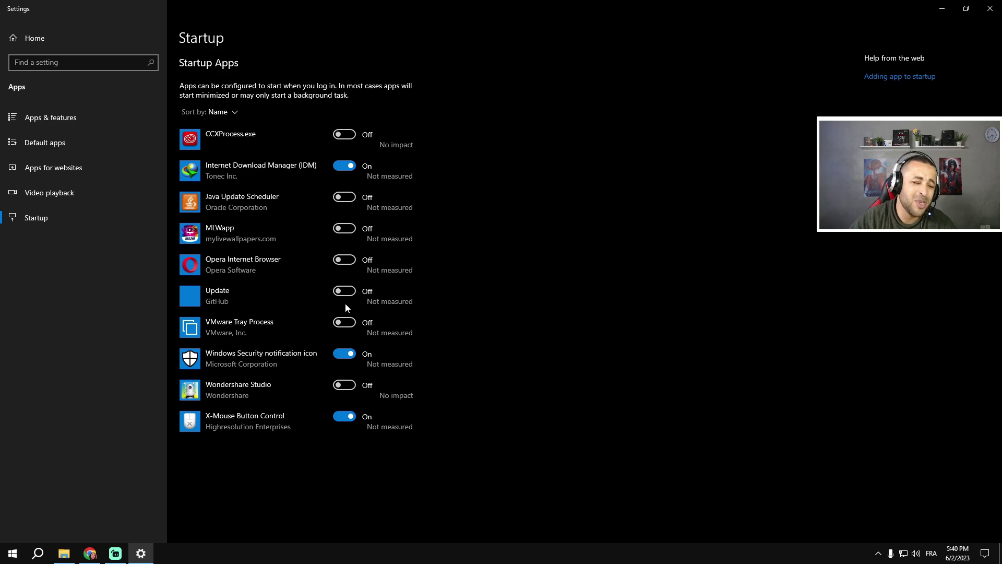
{"action": "left_click", "coordinate": [344, 166]}
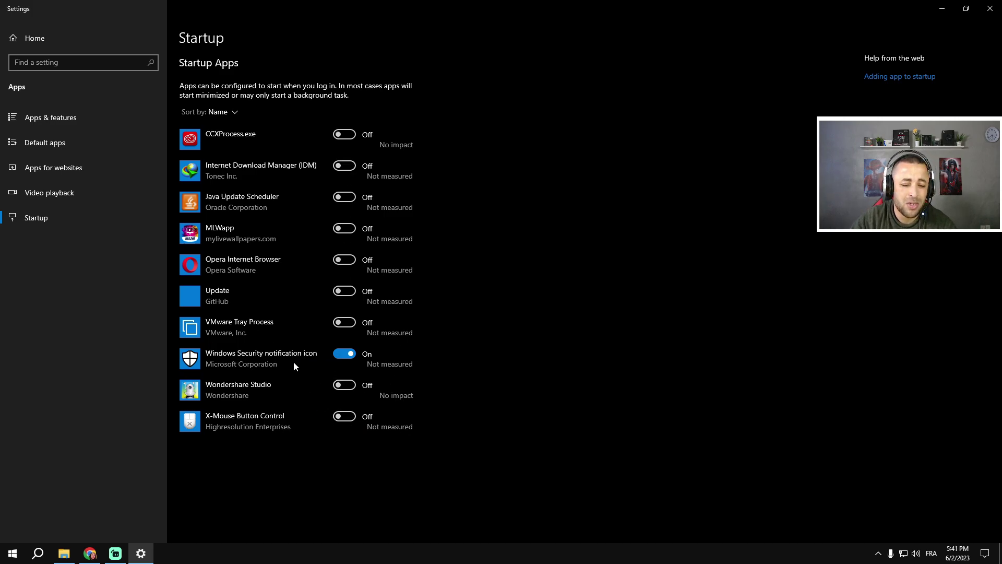
{"action": "left_click", "coordinate": [990, 9]}
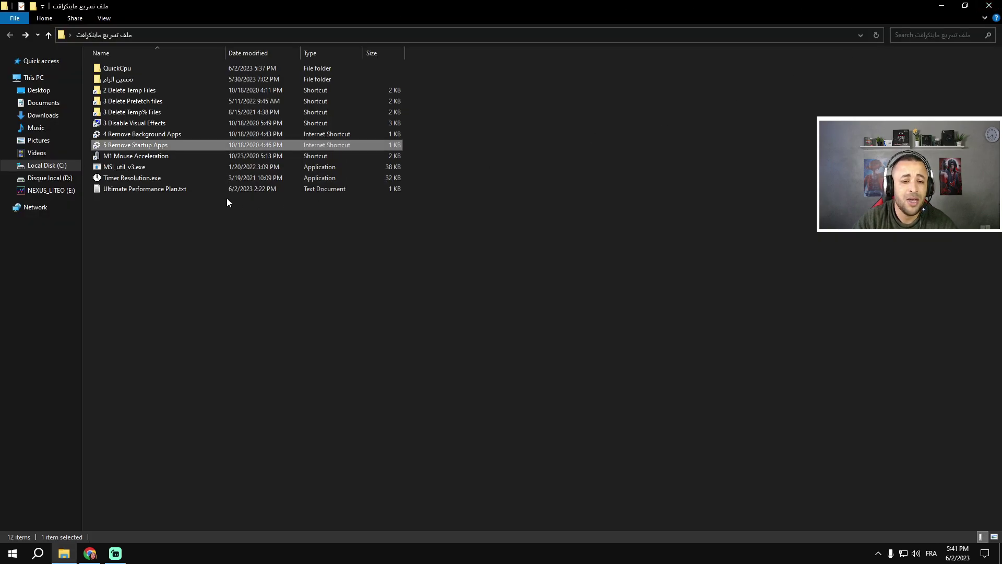
- Open the M1 Mouse Acceleration shortcut and accept the pointer options with Enhance pointer precision unchecked
{"action": "left_click", "coordinate": [127, 158]}
{"action": "double_click", "coordinate": [131, 159]}
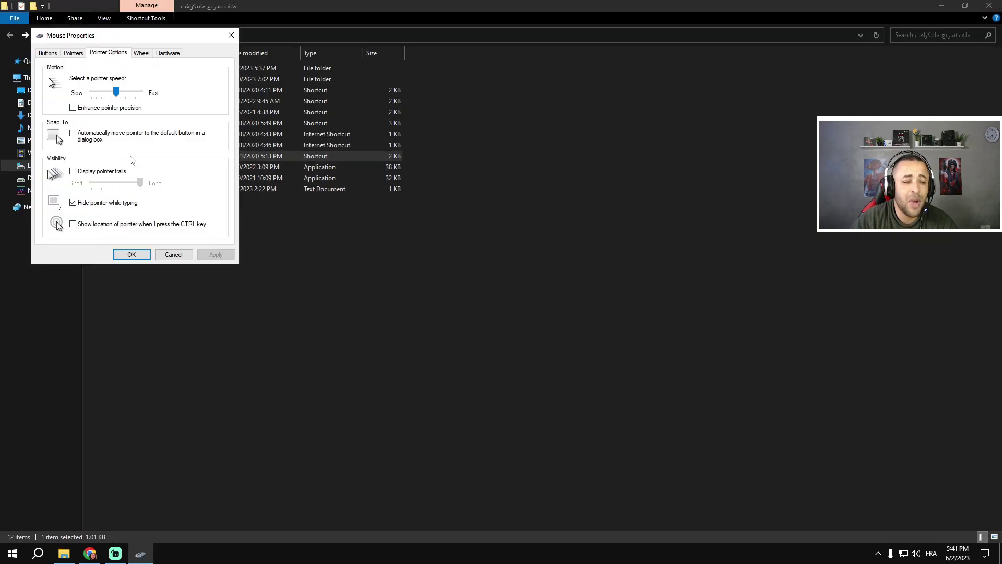
{"action": "left_click_drag", "start_coordinate": [170, 41], "coordinate": [530, 121]}
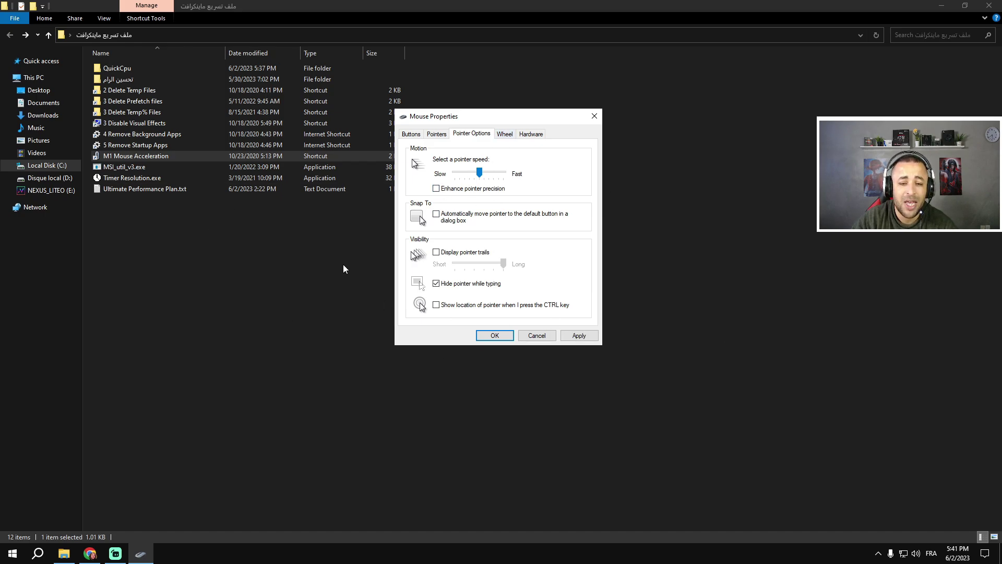
{"action": "left_click", "coordinate": [494, 335]}
- Run MSI_util_v3.exe as administrator, set the NVIDIA GeForce GTX 1050 Ti interrupt priority to High, and close the utility
{"action": "left_click", "coordinate": [121, 171]}
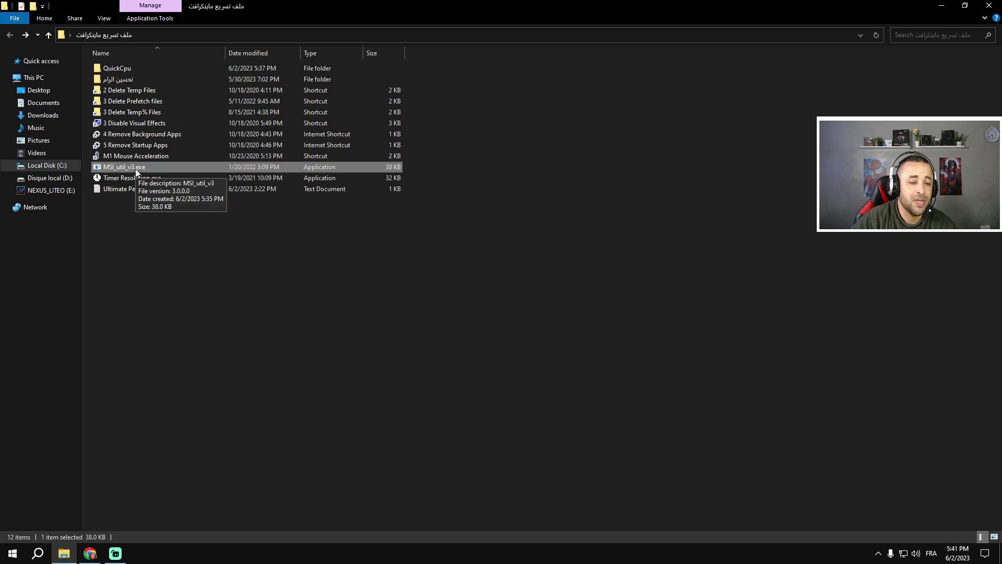
{"action": "right_click", "coordinate": [136, 168]}
{"action": "left_click", "coordinate": [161, 189]}
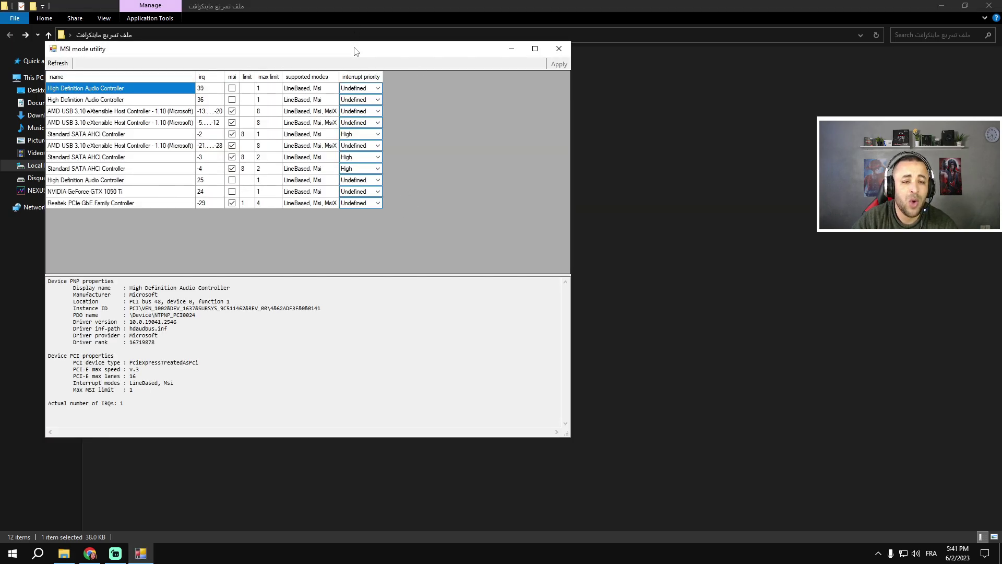
{"action": "left_click_drag", "start_coordinate": [355, 51], "coordinate": [470, 71]}
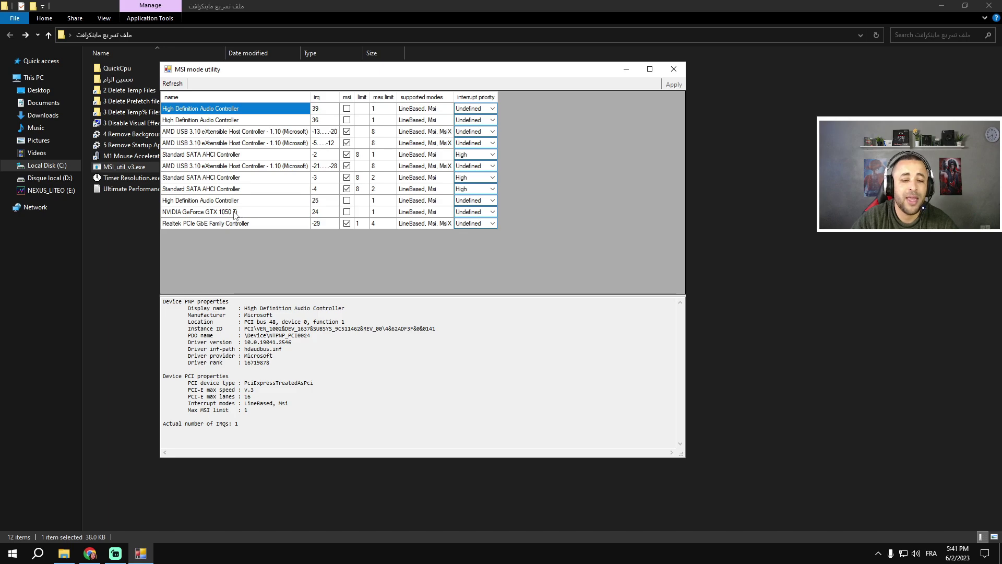
{"action": "left_click", "coordinate": [214, 212]}
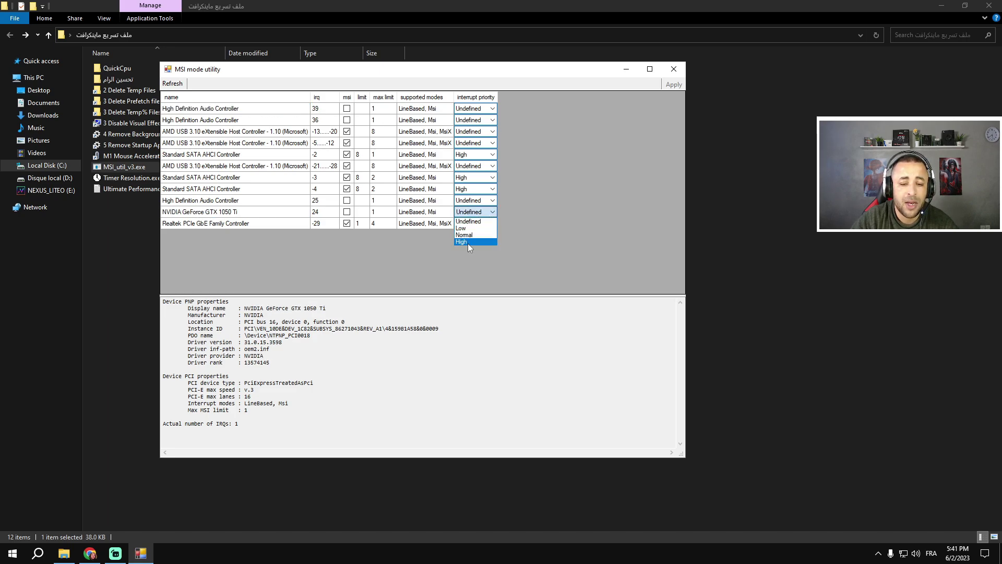
{"action": "left_click", "coordinate": [468, 242]}
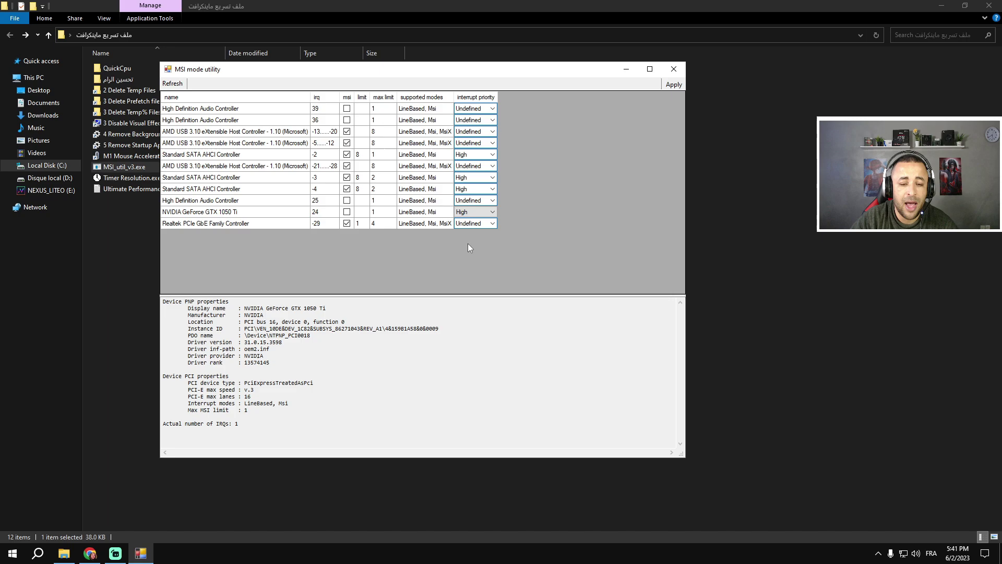
{"action": "left_click", "coordinate": [673, 70]}
{"action": "left_click", "coordinate": [122, 180]}
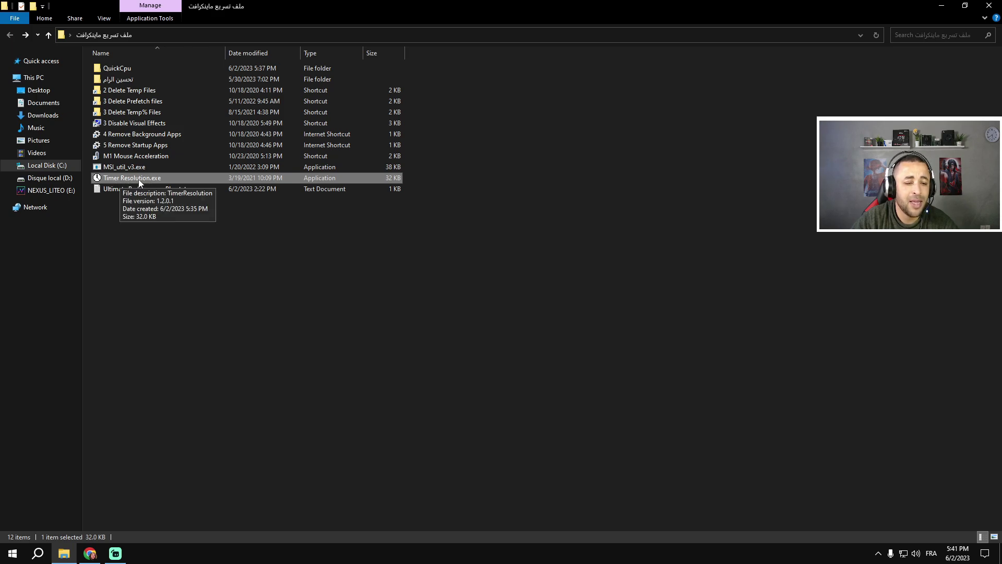
{"action": "right_click", "coordinate": [139, 180]}
{"action": "mouse_move", "coordinate": [299, 346]}
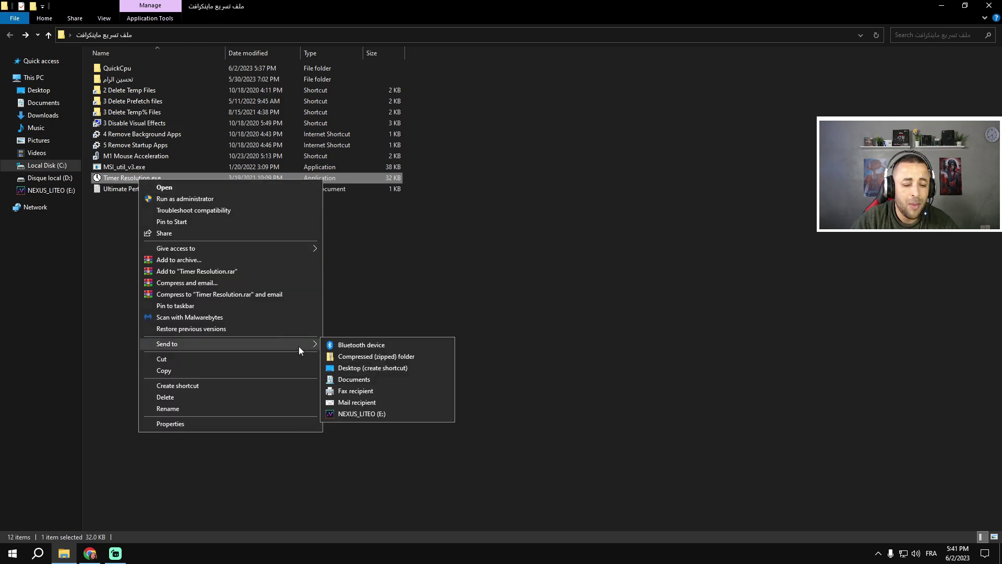
{"action": "left_click", "coordinate": [409, 253]}
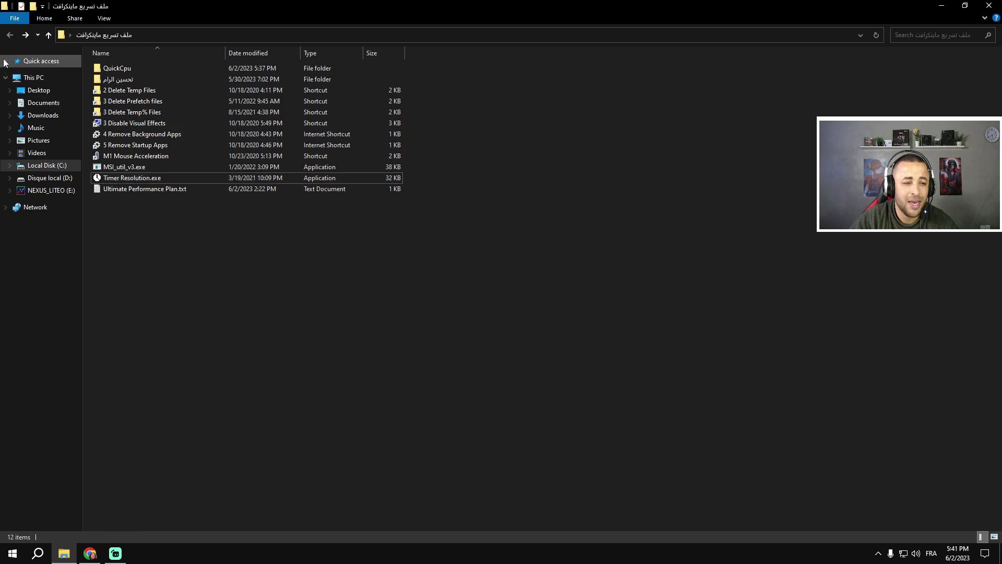
{"action": "key", "text": "super+d"}
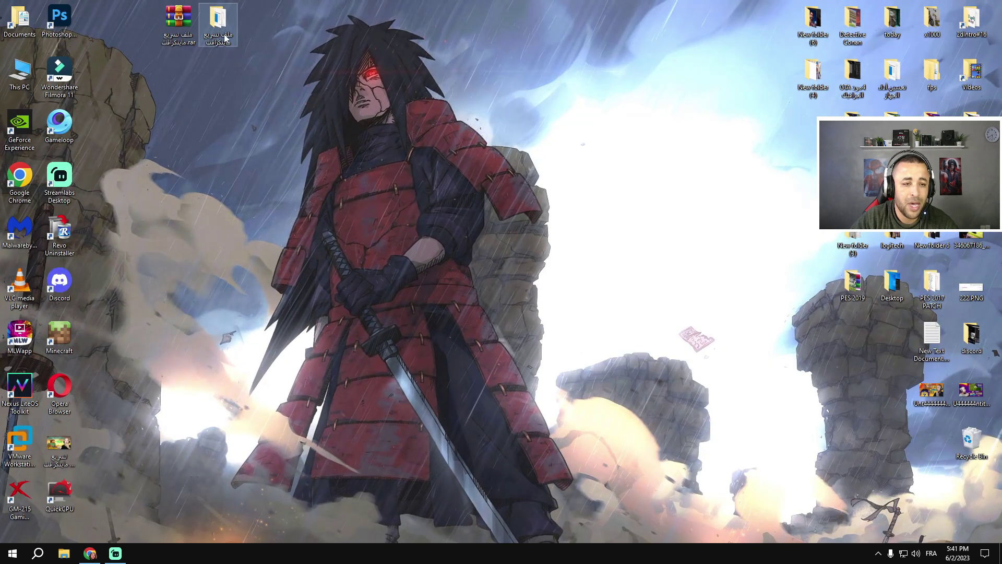
{"action": "right_click", "coordinate": [222, 31]}
{"action": "key", "text": "Escape"}
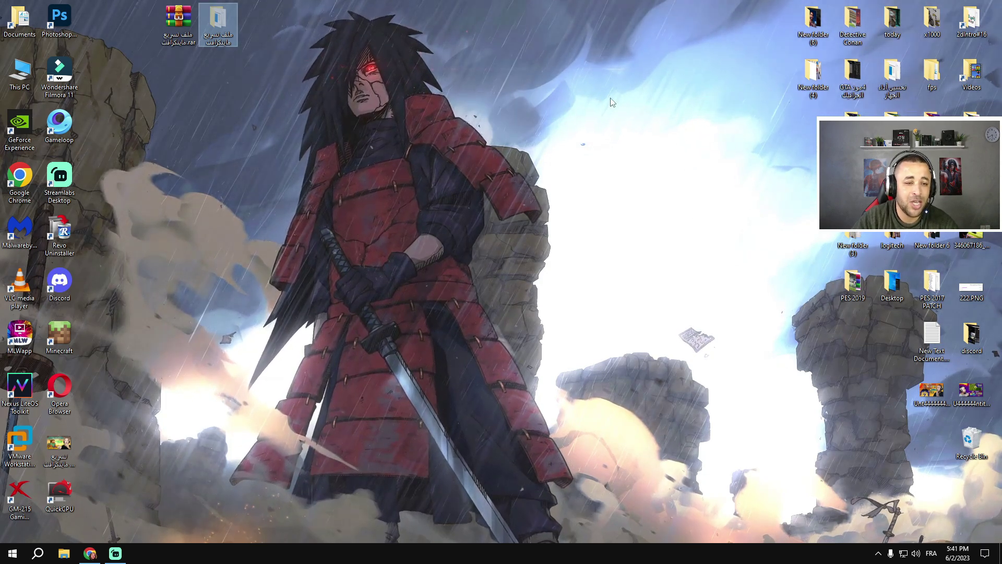
- Reopen the optimisation pack folder, create a desktop shortcut for Timer Resolution.exe, and return to a refreshed desktop
{"action": "double_click", "coordinate": [236, 26]}
{"action": "right_click", "coordinate": [126, 179]}
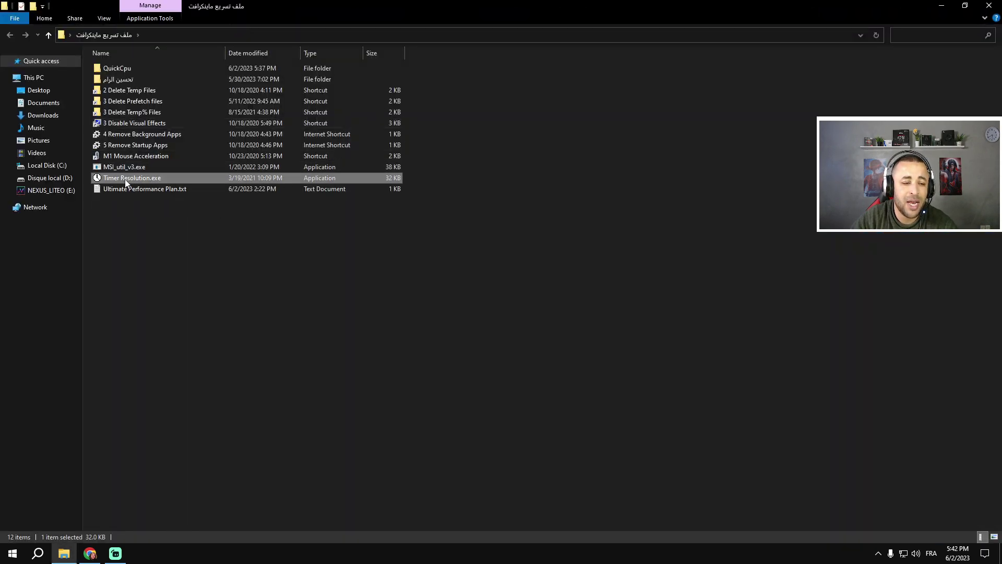
{"action": "mouse_move", "coordinate": [288, 344]}
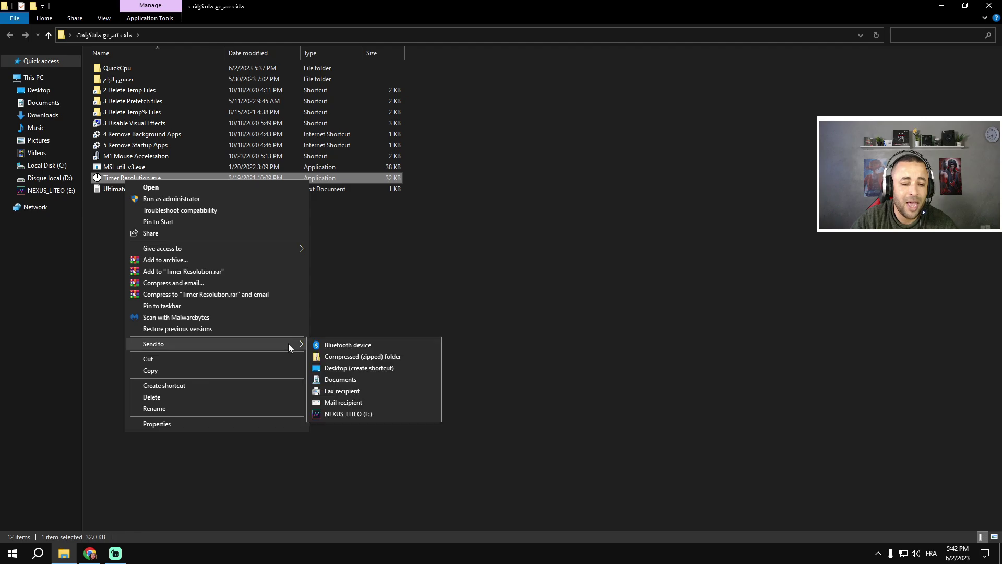
{"action": "left_click", "coordinate": [355, 367]}
{"action": "key", "text": "super+d"}
{"action": "right_click", "coordinate": [186, 273]}
{"action": "left_click", "coordinate": [205, 304]}
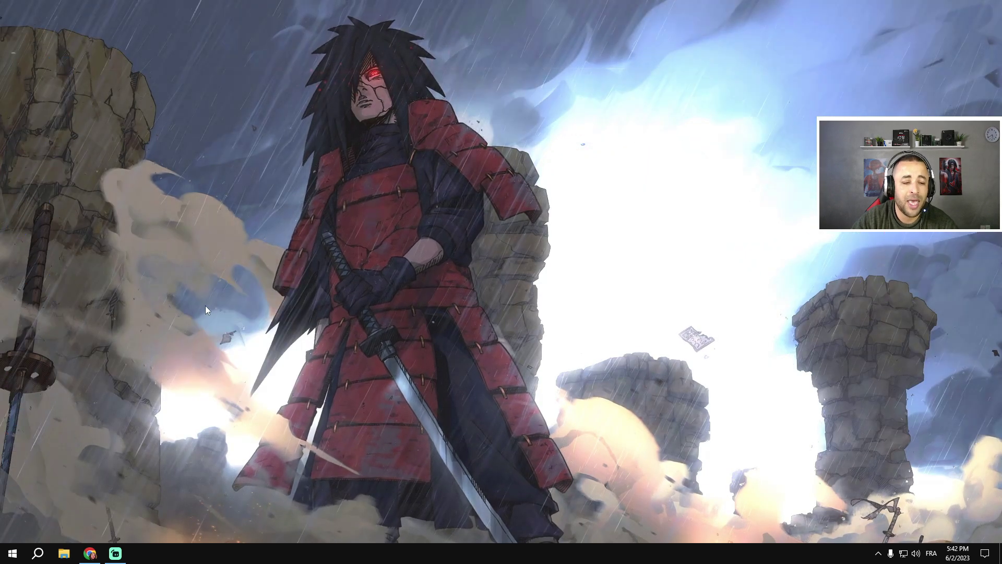
- Launch Timer Resolution from its desktop shortcut, minimize its window while it keeps running, and refresh the desktop
{"action": "double_click", "coordinate": [97, 20]}
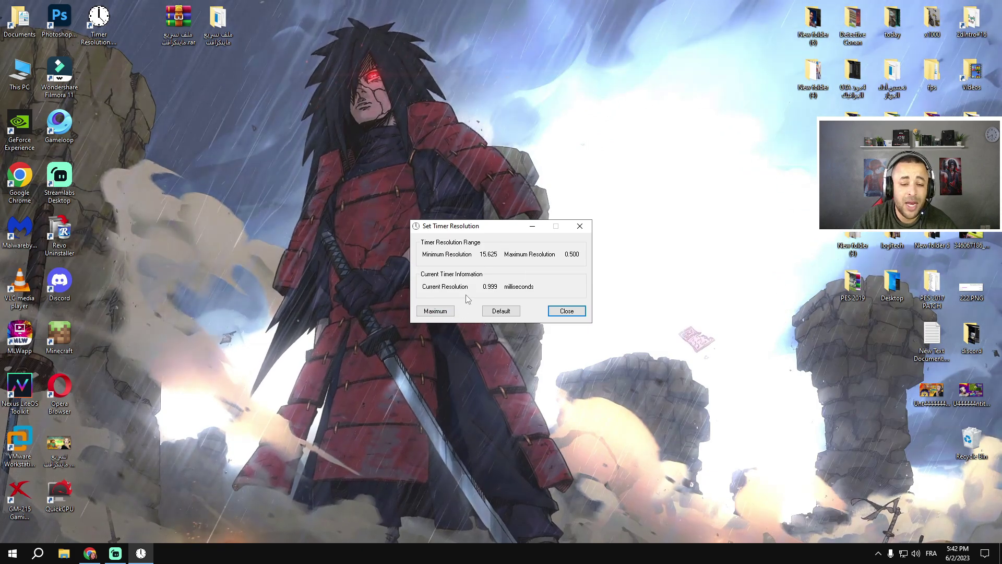
{"action": "left_click", "coordinate": [579, 226]}
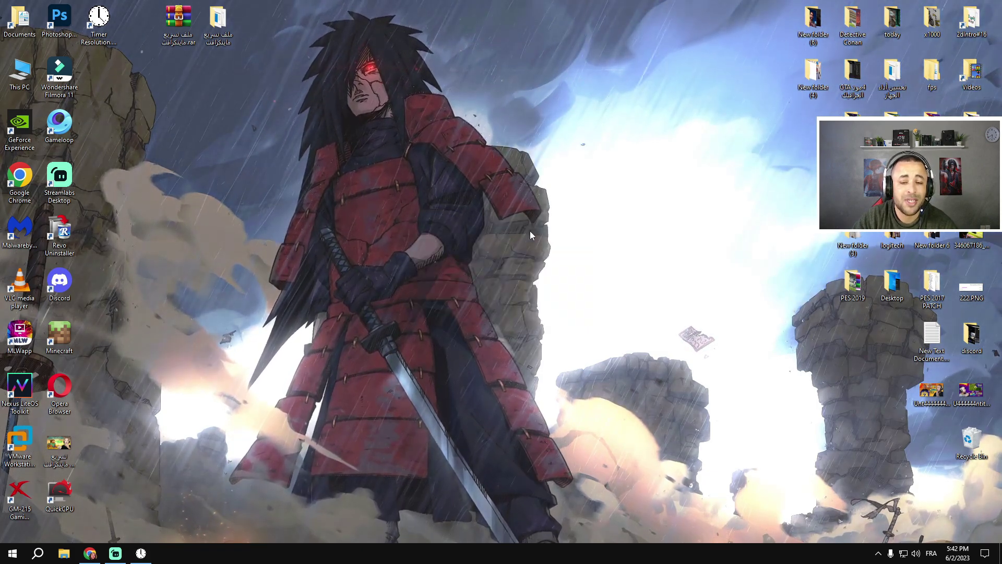
{"action": "right_click", "coordinate": [278, 166]}
{"action": "left_click", "coordinate": [324, 202]}
{"action": "right_click", "coordinate": [208, 191]}
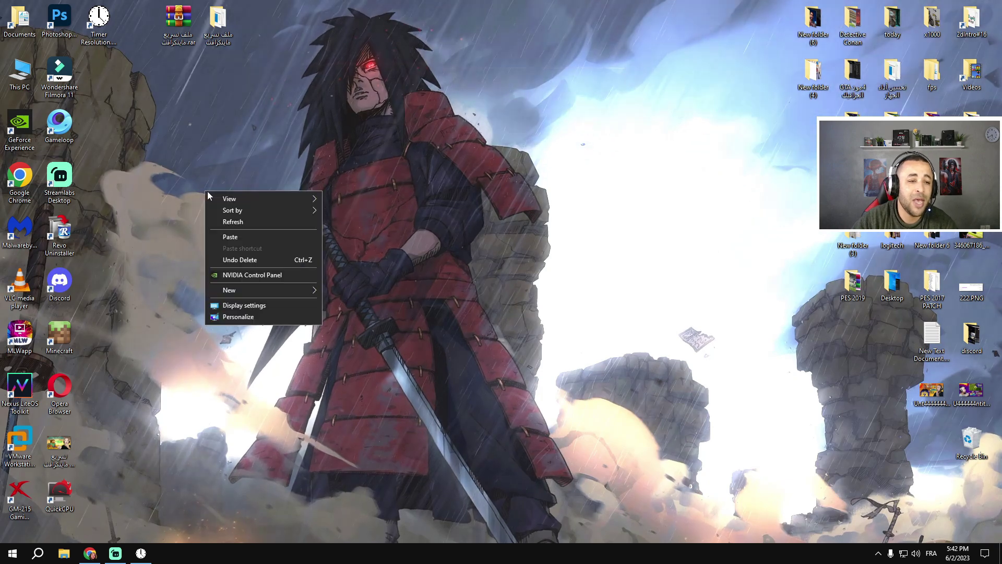
{"action": "left_click", "coordinate": [250, 217]}
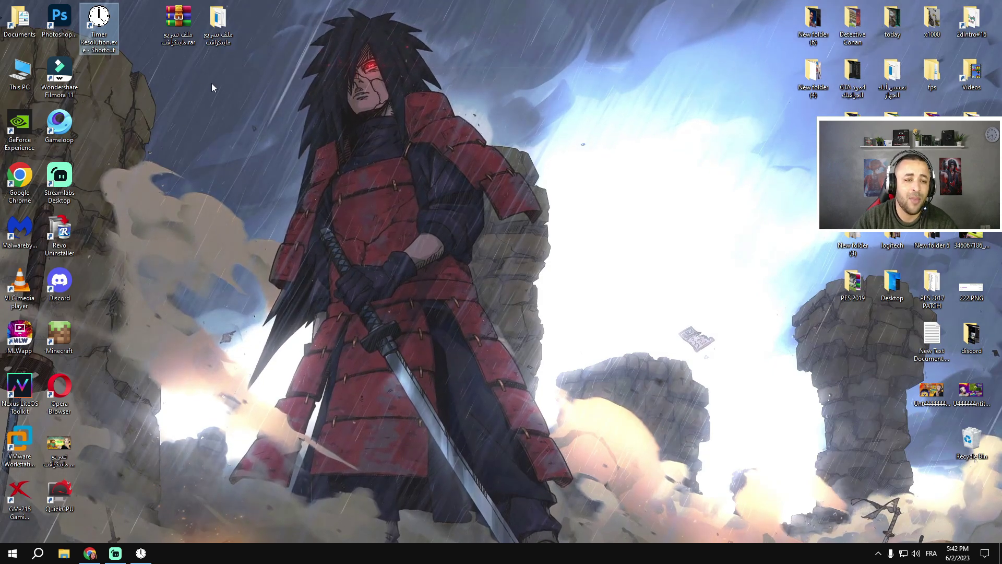
- Recheck the Temp and Prefetch folders through the pack's cleanup shortcuts, close the folder window, and refresh the desktop
{"action": "left_click", "coordinate": [219, 26]}
{"action": "double_click", "coordinate": [219, 26]}
{"action": "double_click", "coordinate": [127, 90]}
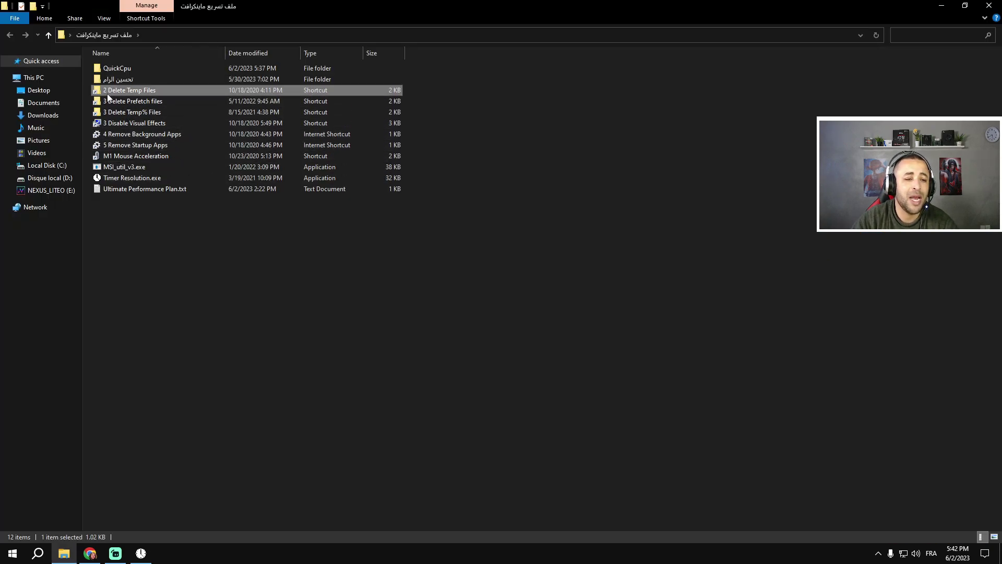
{"action": "left_click", "coordinate": [8, 37]}
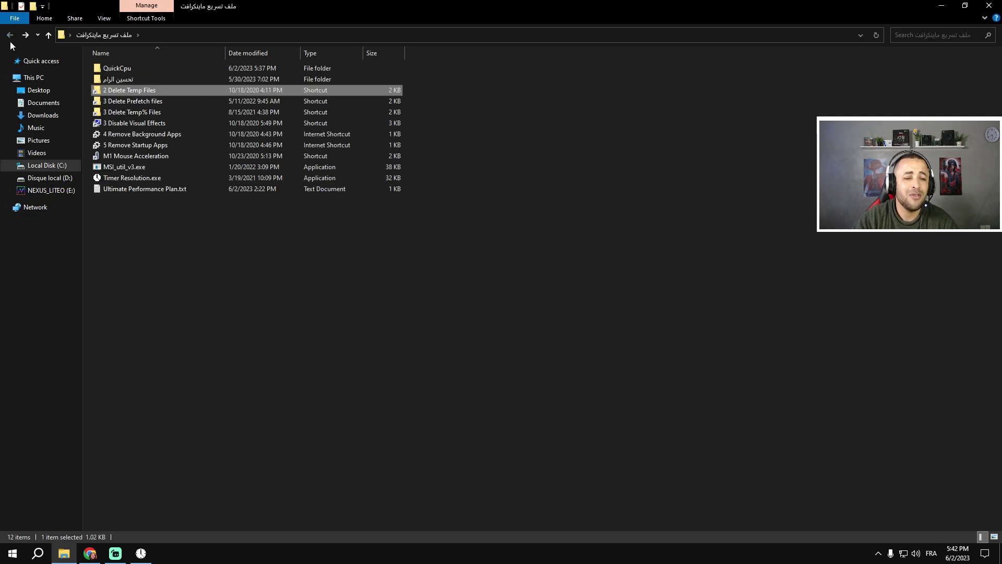
{"action": "left_click", "coordinate": [120, 101]}
{"action": "double_click", "coordinate": [120, 101]}
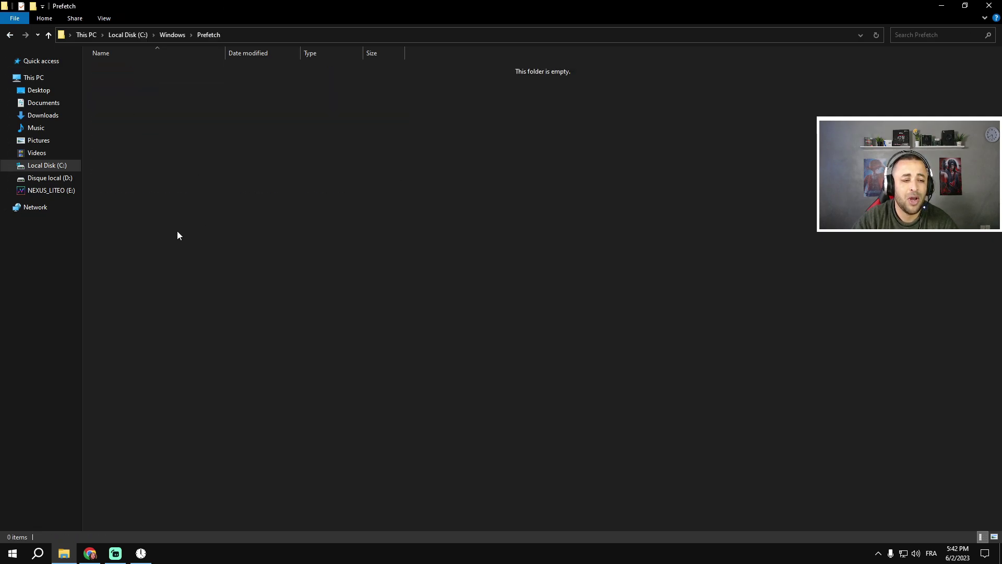
{"action": "key", "text": "alt+F4"}
{"action": "right_click", "coordinate": [302, 199]}
{"action": "left_click", "coordinate": [343, 233]}
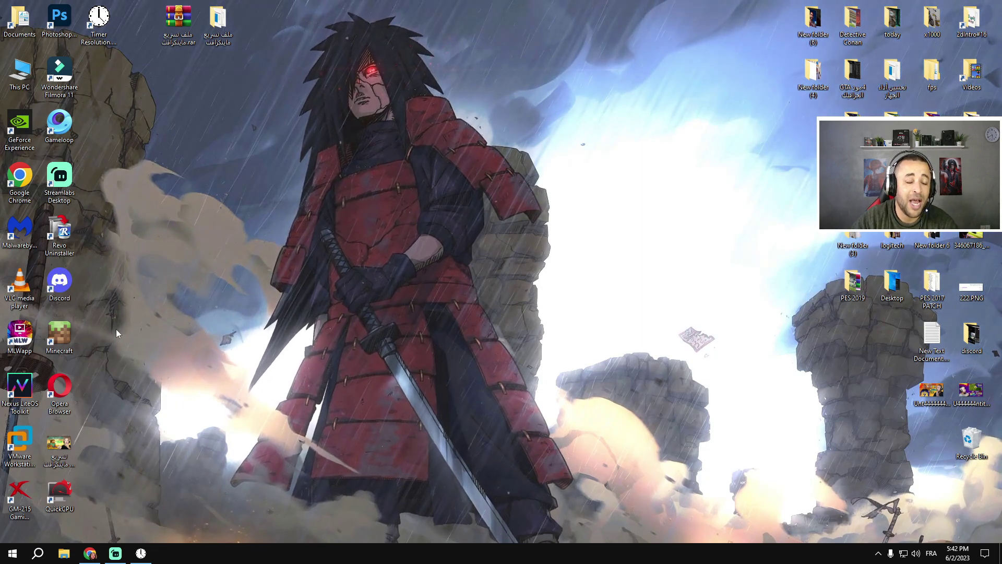
- Open the graphics settings from the display settings and turn on Hardware-accelerated GPU scheduling
{"action": "right_click", "coordinate": [209, 227]}
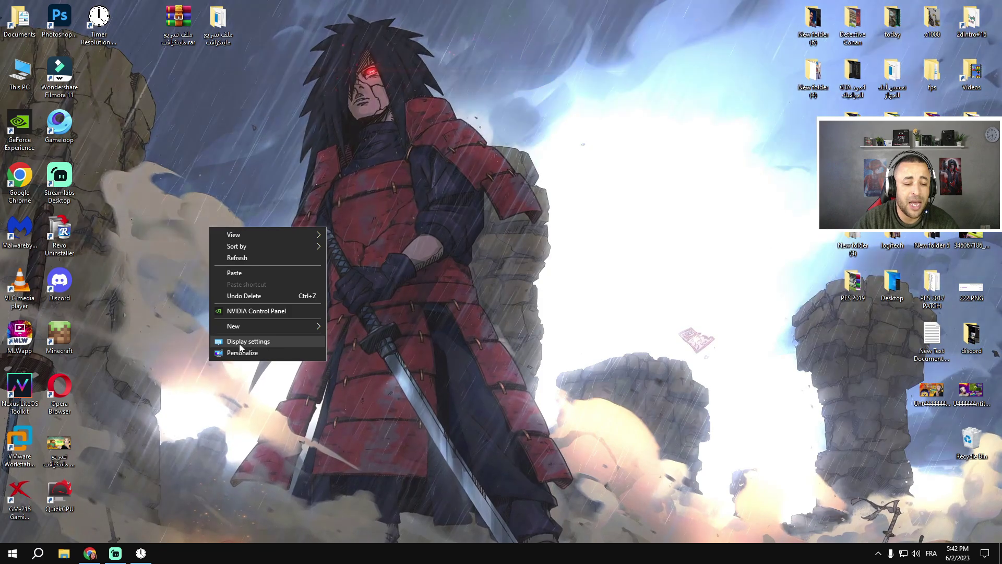
{"action": "left_click", "coordinate": [240, 342]}
{"action": "scroll", "coordinate": [334, 332], "scroll_direction": "down", "scroll_amount": 5}
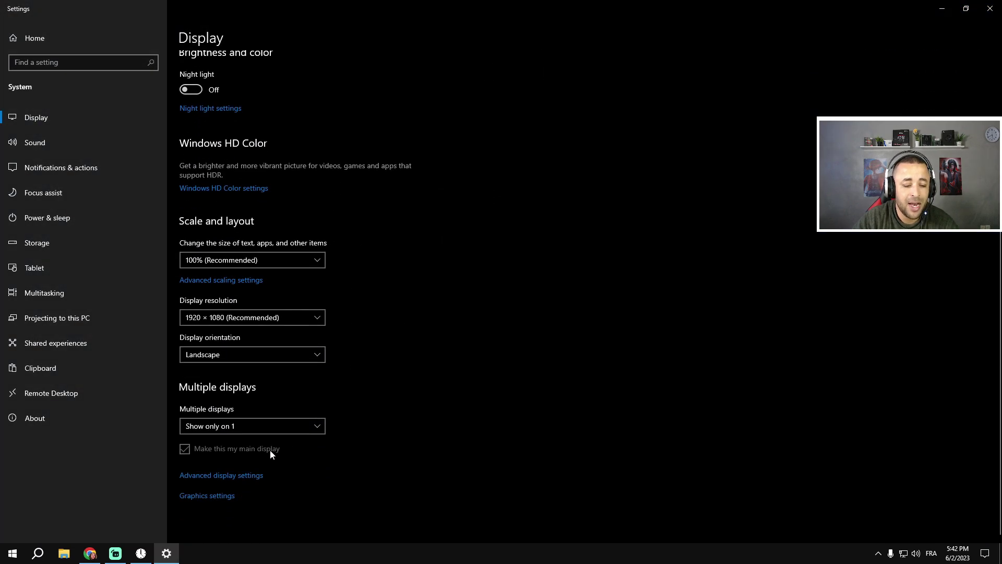
{"action": "left_click", "coordinate": [193, 497]}
{"action": "left_click", "coordinate": [30, 118]}
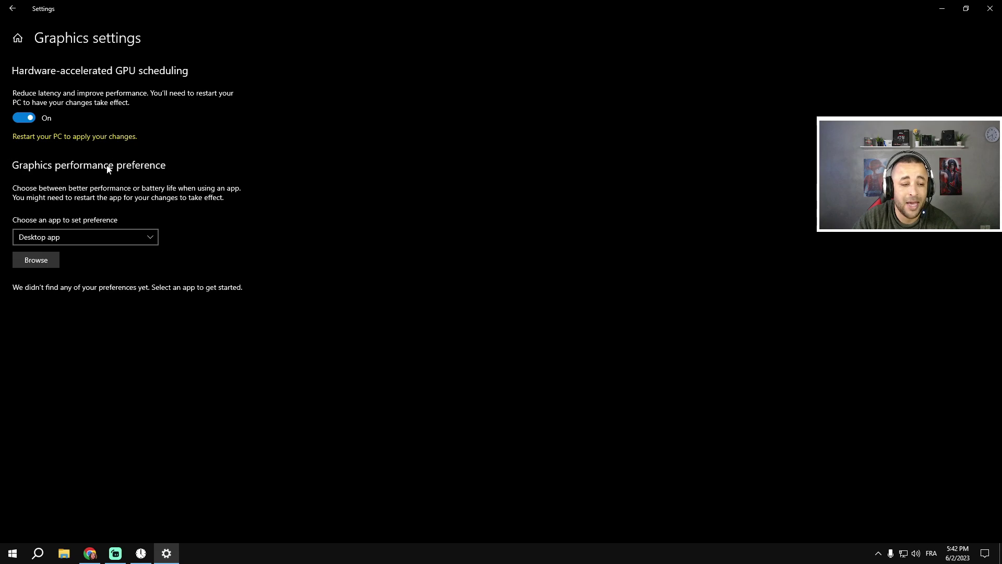
{"action": "left_click", "coordinate": [36, 260]}
{"action": "left_click", "coordinate": [42, 98]}
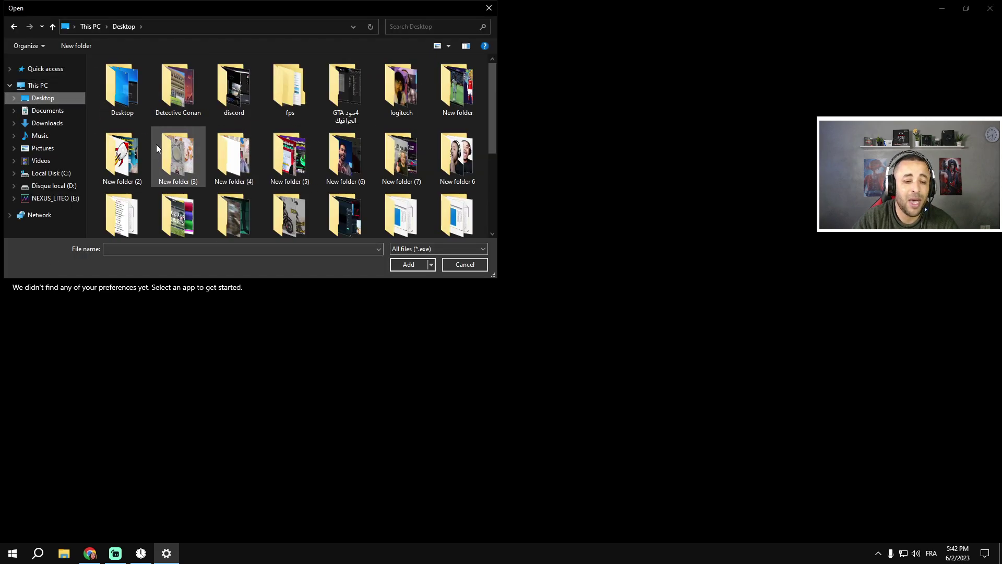
{"action": "scroll", "coordinate": [157, 149], "scroll_direction": "down", "scroll_amount": 3}
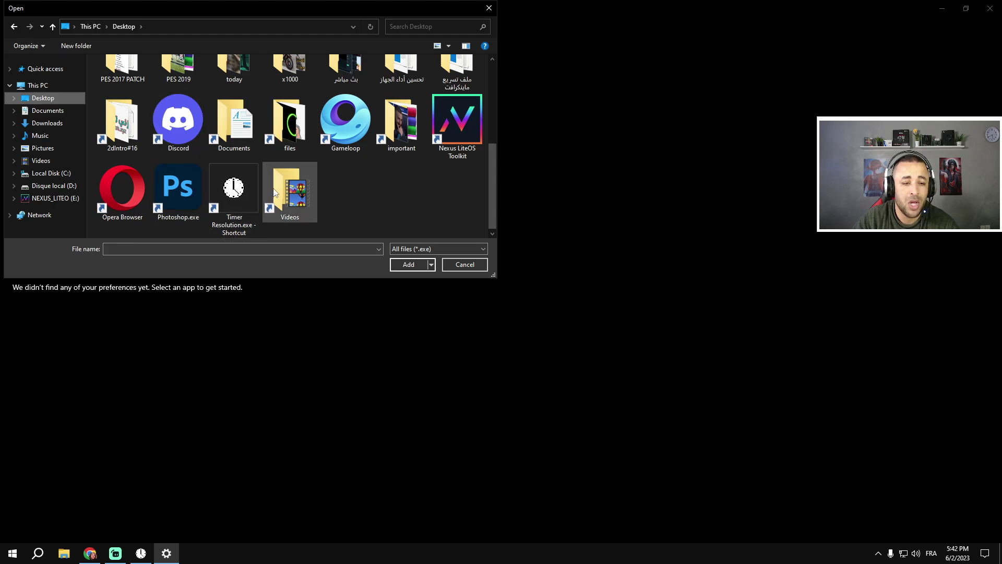
{"action": "scroll", "coordinate": [267, 189], "scroll_direction": "up", "scroll_amount": 3}
{"action": "left_click", "coordinate": [491, 17]}
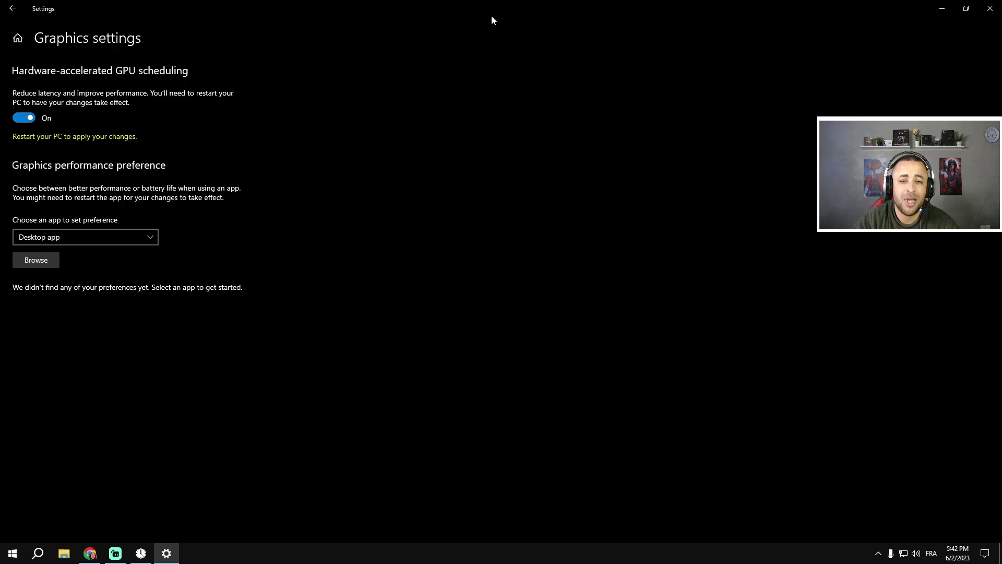
- Copy the .minecraft folder path from the Minecraft shortcut's file location, with the Settings and folder windows minimized
{"action": "left_click", "coordinate": [937, 6]}
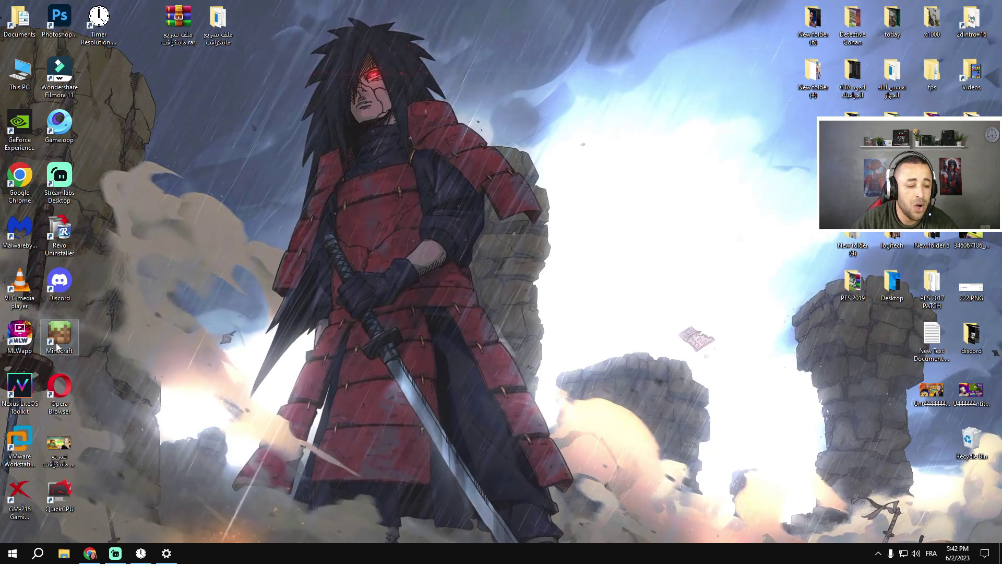
{"action": "right_click", "coordinate": [66, 330]}
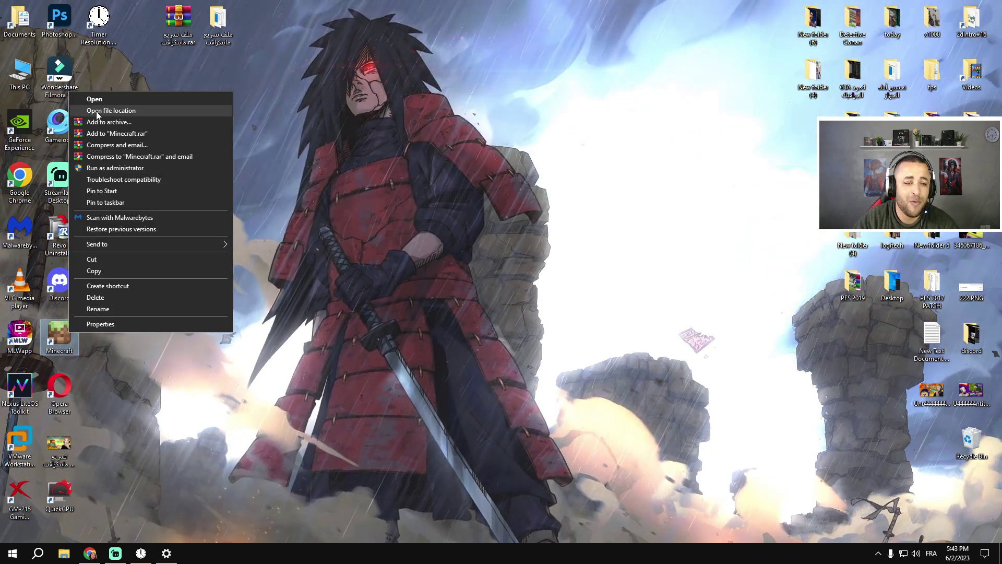
{"action": "left_click", "coordinate": [96, 111]}
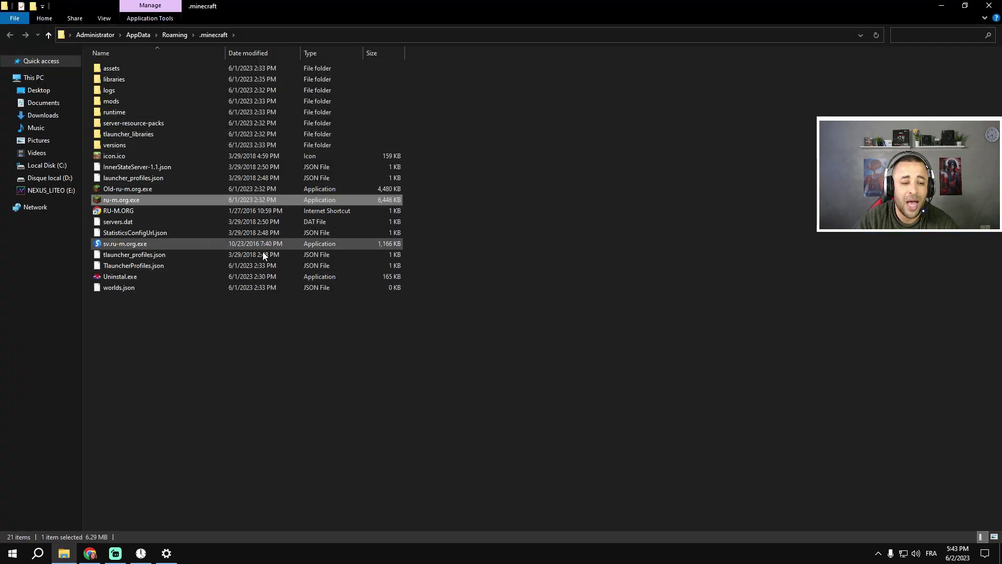
{"action": "left_click", "coordinate": [271, 35]}
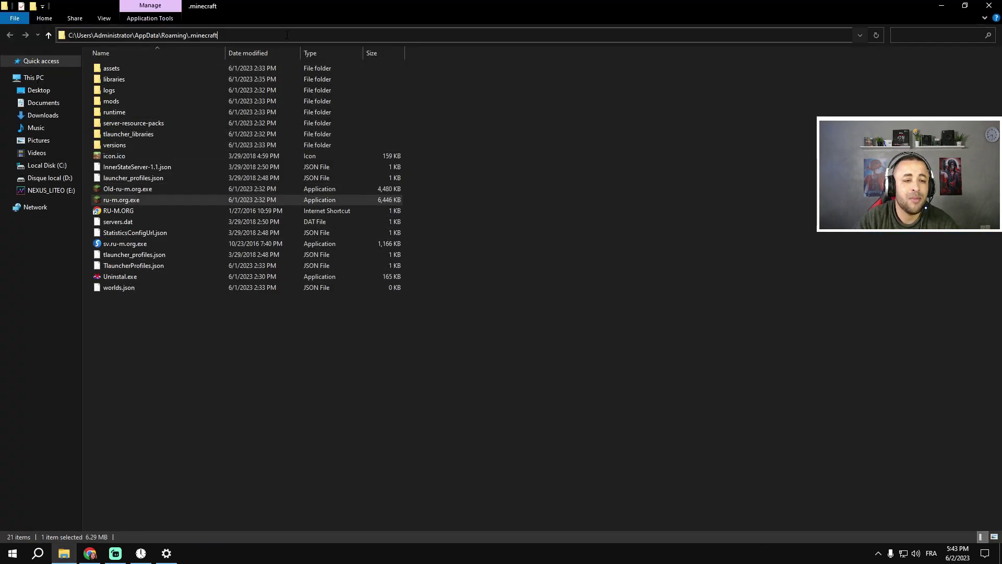
{"action": "right_click", "coordinate": [163, 34]}
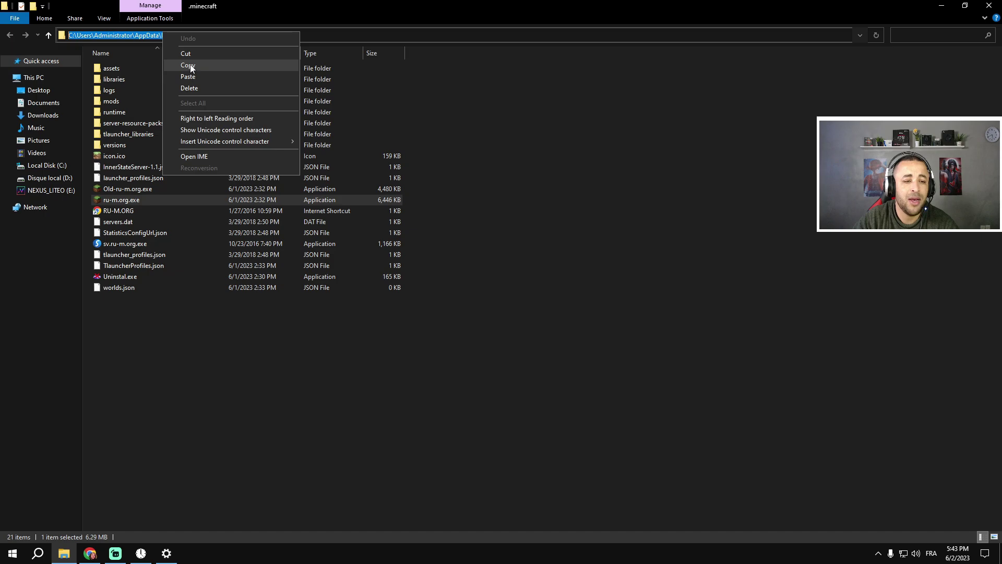
{"action": "left_click", "coordinate": [189, 69]}
{"action": "left_click", "coordinate": [940, 5]}
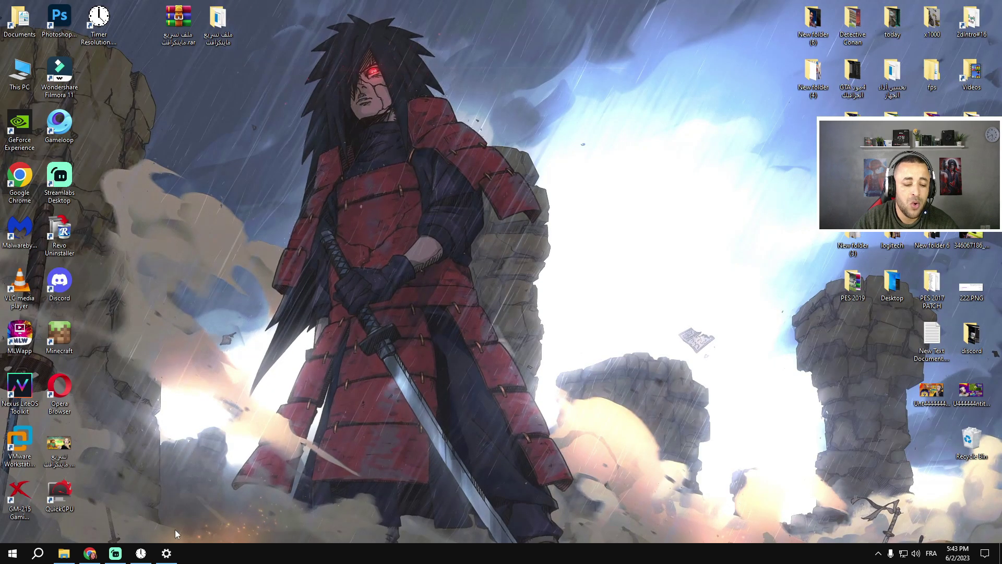
- Add Old-ru-m.org.exe from the copied .minecraft path to the graphics performance preferences and set it to High performance
{"action": "left_click", "coordinate": [167, 553]}
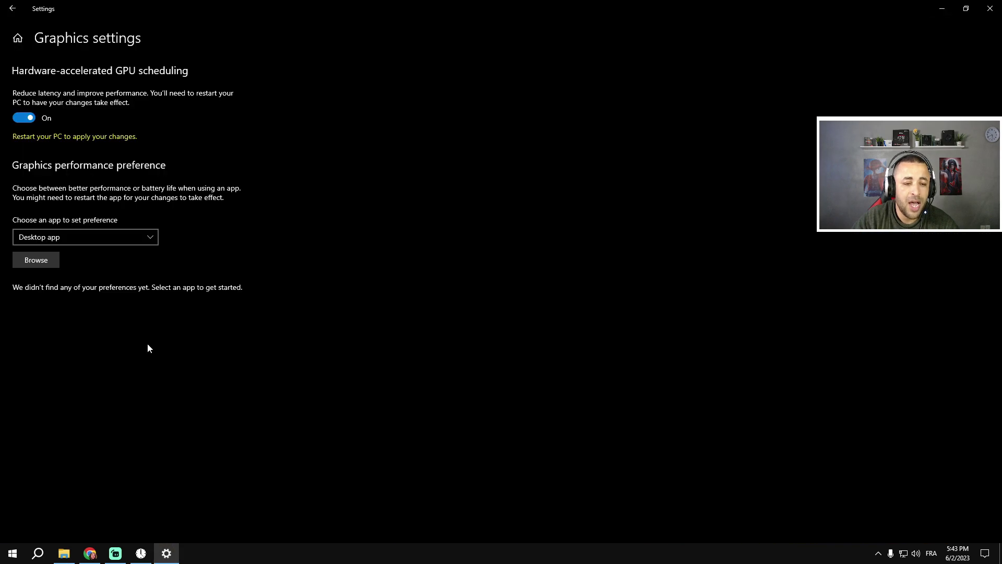
{"action": "left_click", "coordinate": [36, 260]}
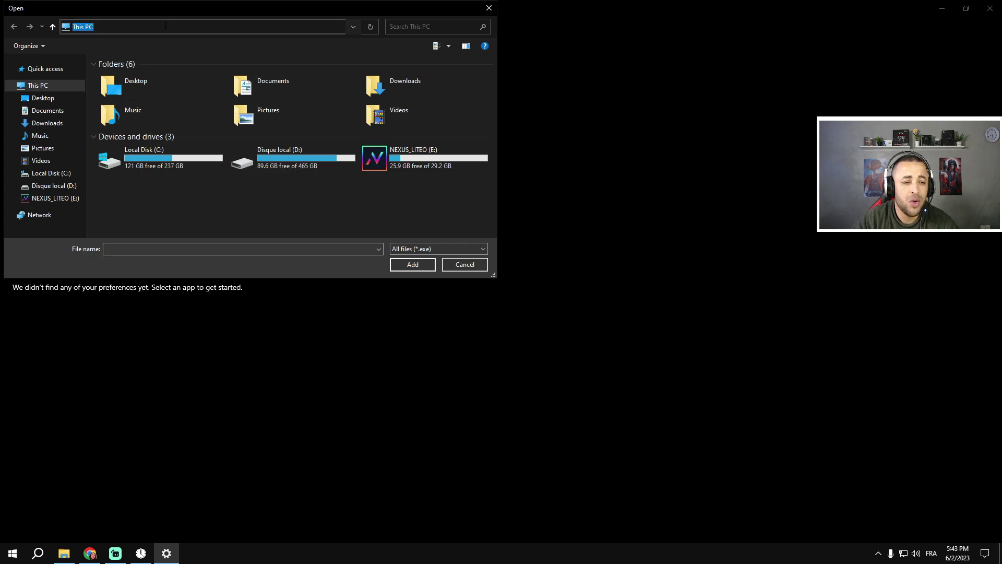
{"action": "right_click", "coordinate": [146, 30]}
{"action": "left_click", "coordinate": [171, 74]}
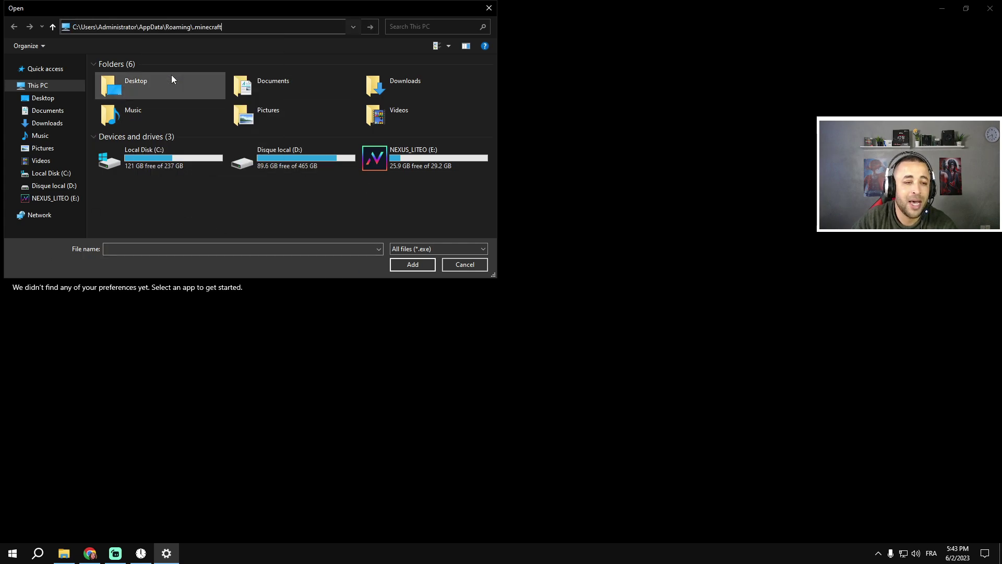
{"action": "key", "text": "Return"}
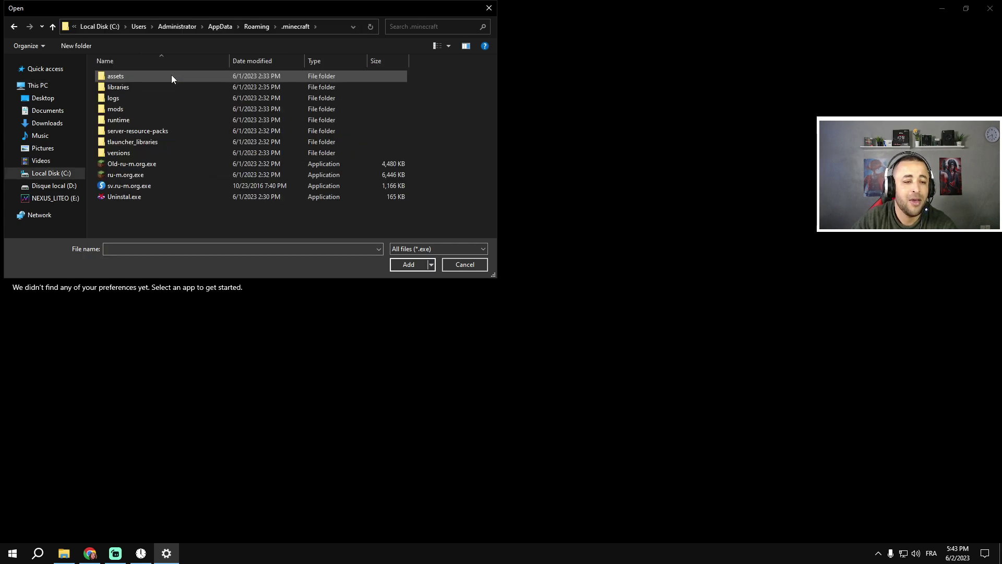
{"action": "left_click", "coordinate": [134, 164]}
{"action": "left_click", "coordinate": [409, 265]}
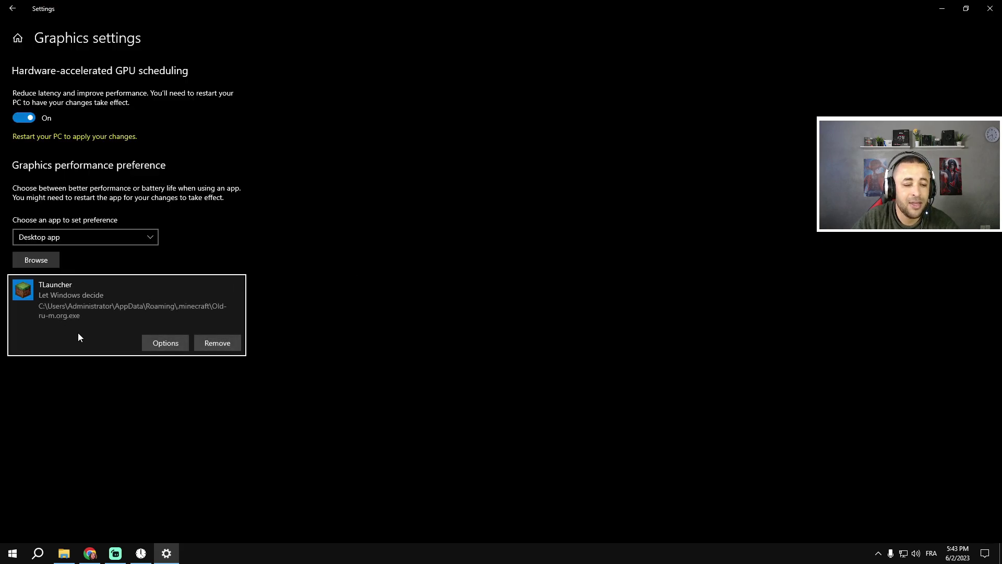
{"action": "left_click", "coordinate": [172, 344]}
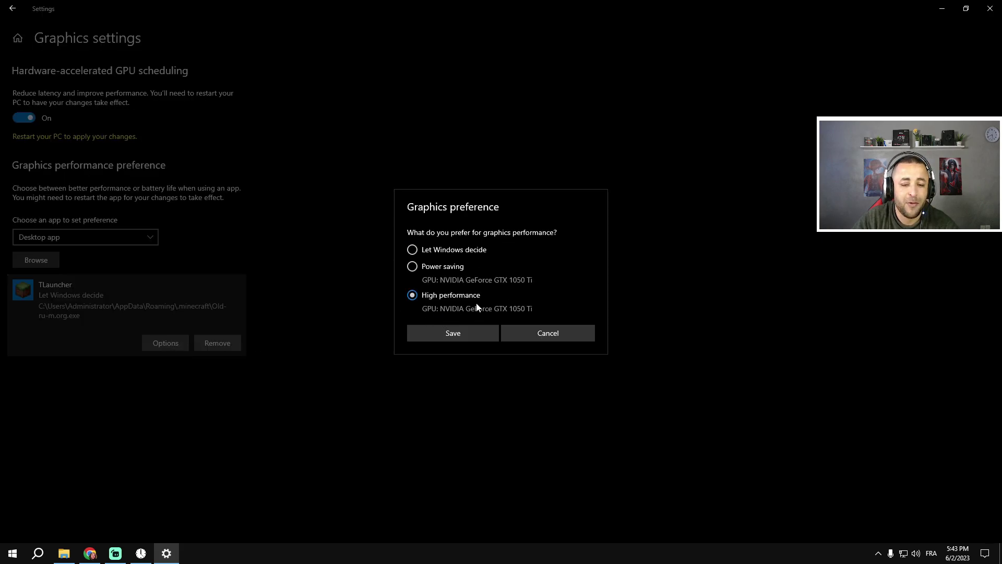
{"action": "left_click", "coordinate": [461, 339]}
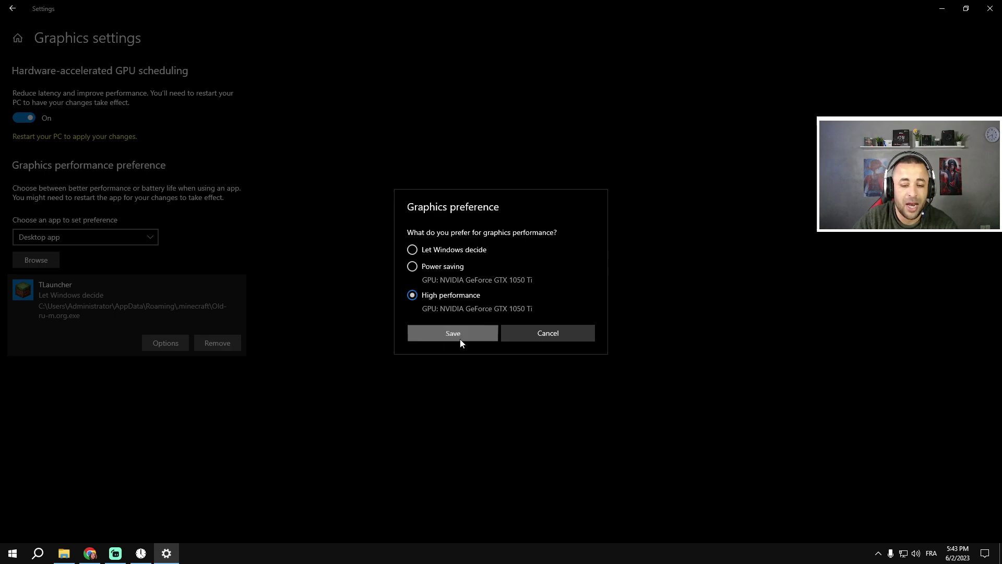
- Add ru-m.org.exe to the graphics performance preferences, set it to High performance, and close Settings
{"action": "left_click", "coordinate": [44, 260]}
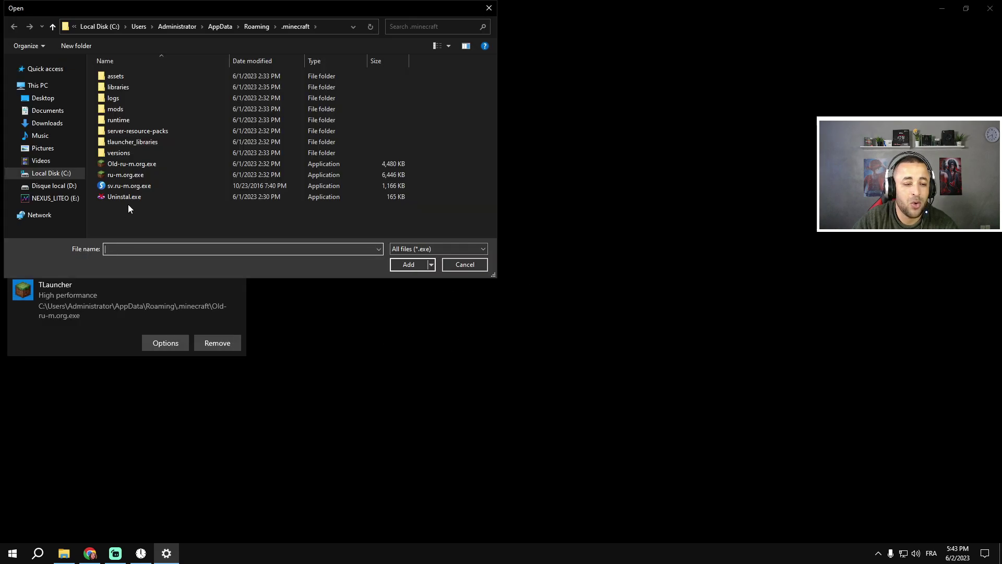
{"action": "left_click", "coordinate": [136, 174]}
{"action": "left_click", "coordinate": [405, 265]}
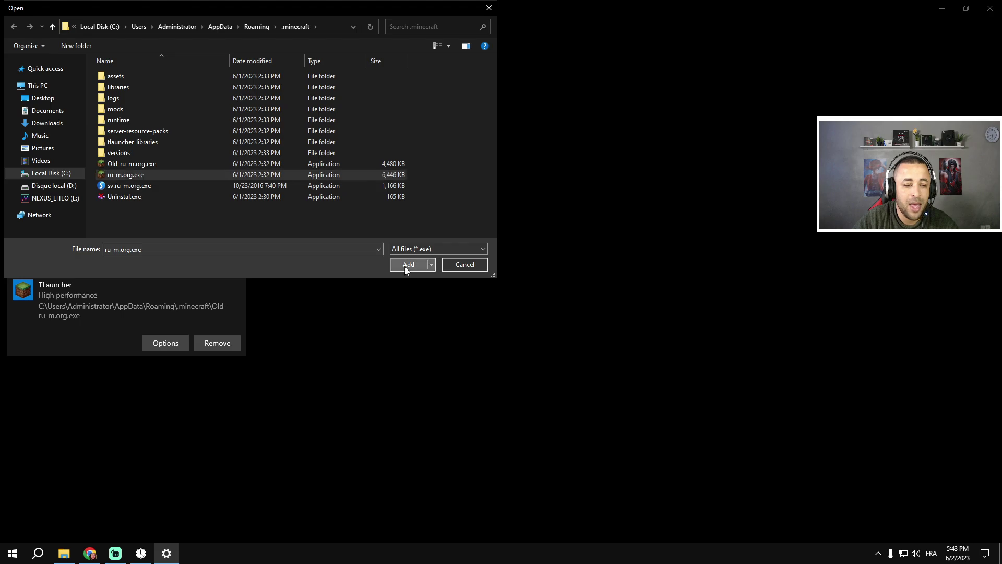
{"action": "left_click", "coordinate": [175, 349]}
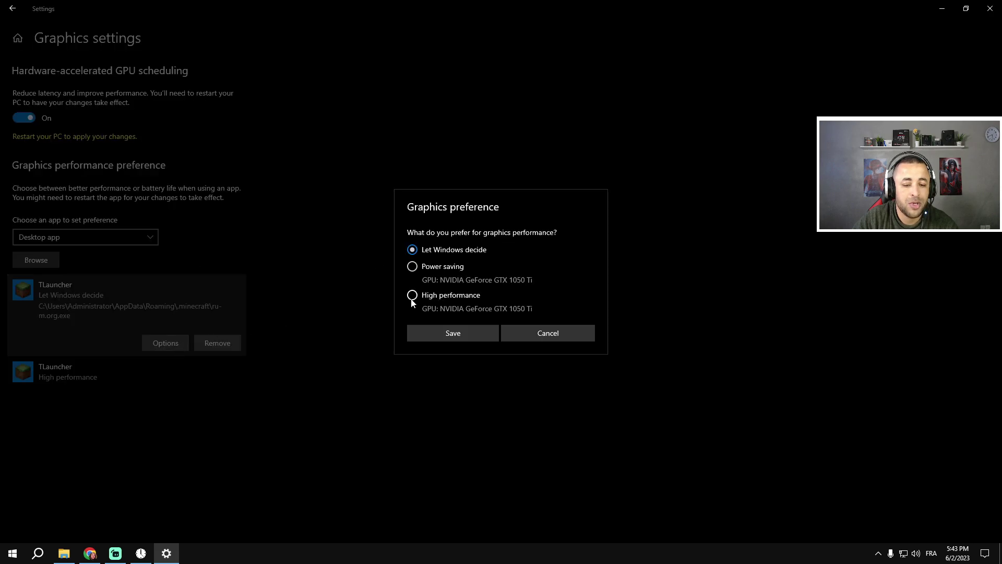
{"action": "left_click", "coordinate": [445, 335]}
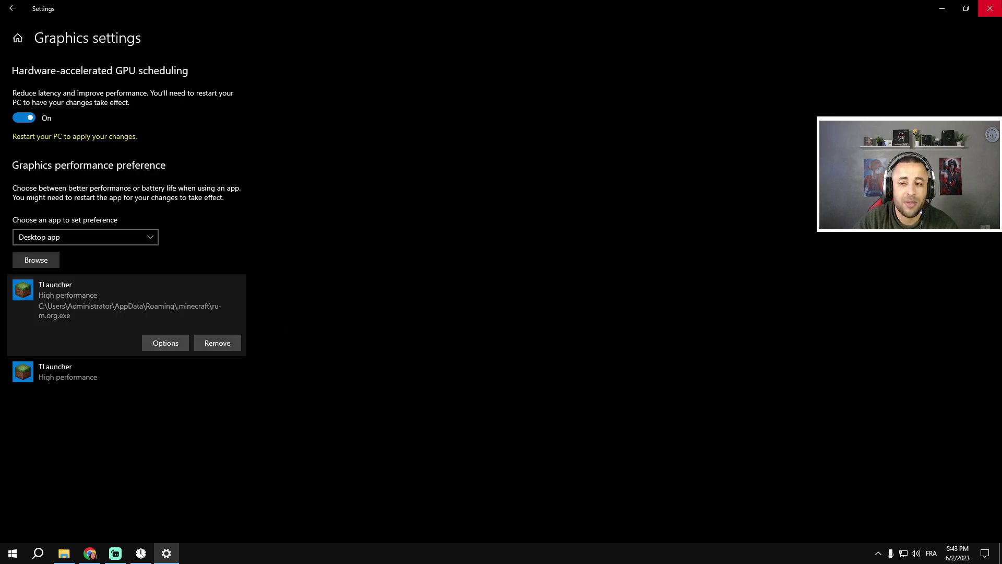
{"action": "left_click", "coordinate": [990, 8]}
- Turn off Xbox Game Bar in the Gaming settings, review the Captures and Game Mode pages, and close Settings
{"action": "left_click", "coordinate": [13, 553]}
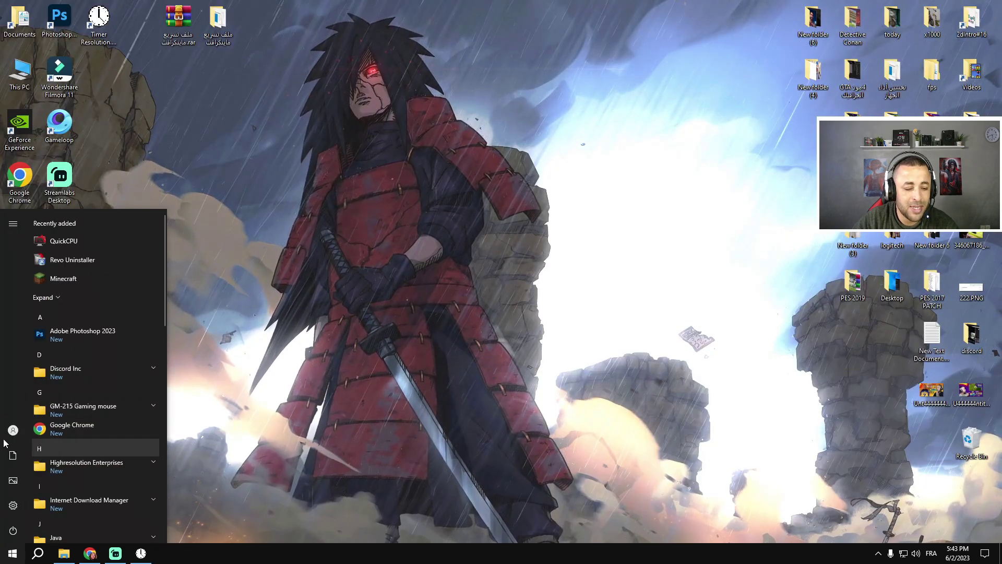
{"action": "left_click", "coordinate": [30, 504]}
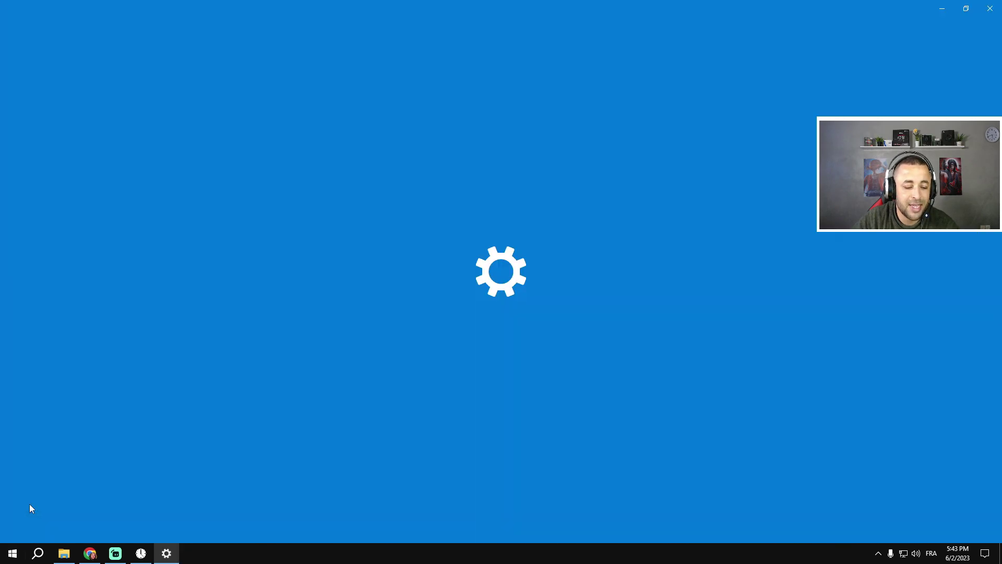
{"action": "left_click", "coordinate": [641, 232]}
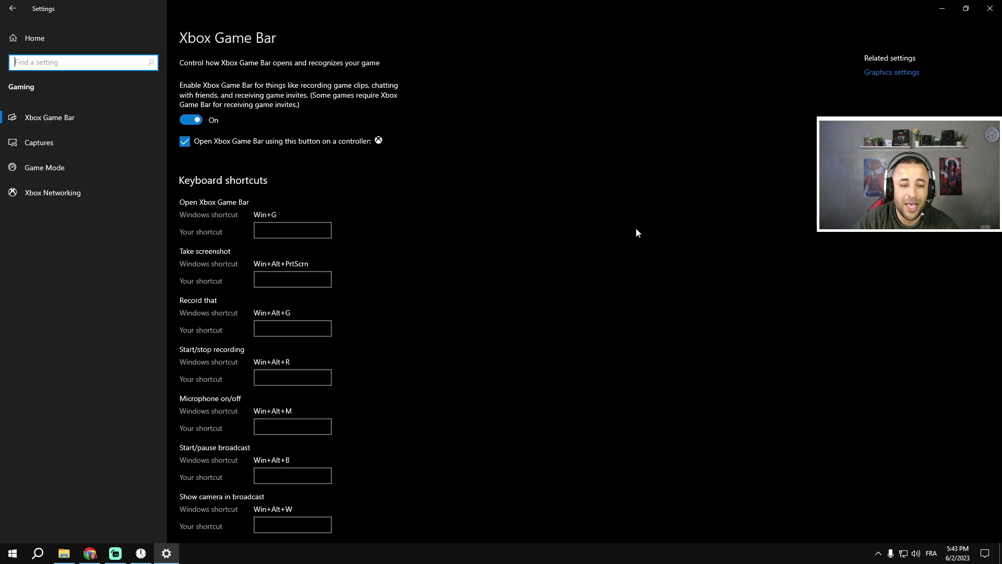
{"action": "left_click", "coordinate": [198, 122]}
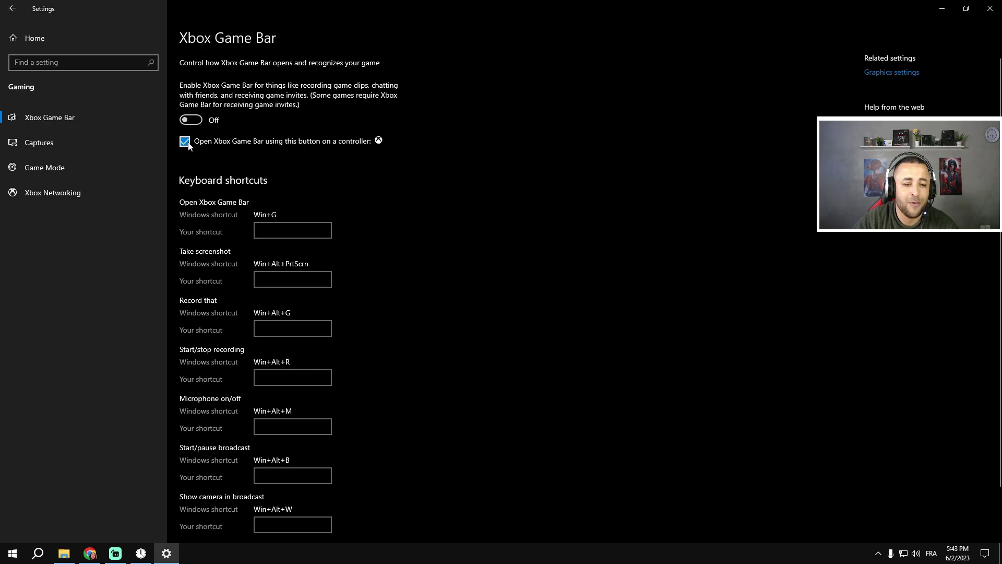
{"action": "left_click", "coordinate": [32, 141]}
{"action": "left_click", "coordinate": [46, 166]}
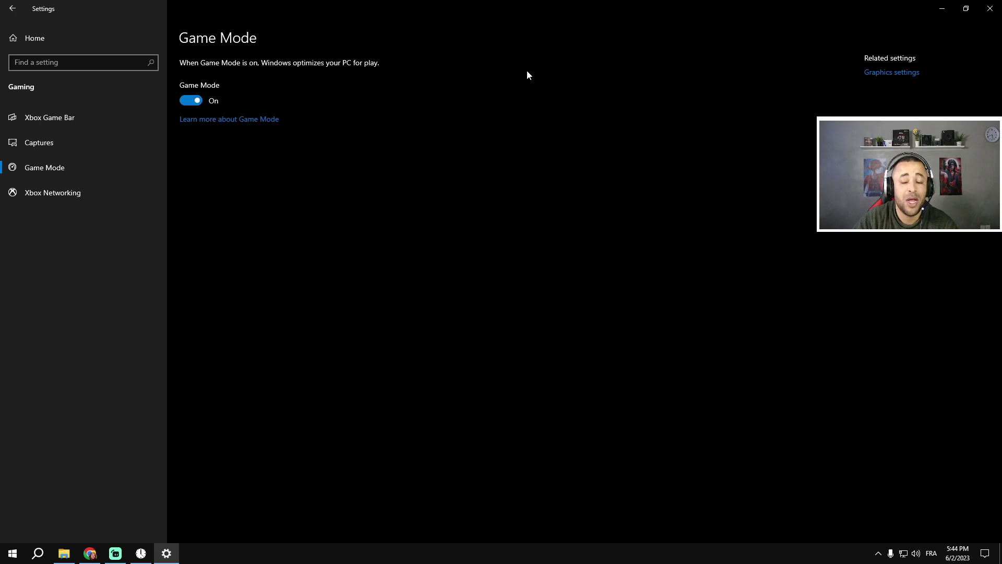
{"action": "left_click", "coordinate": [980, 6]}
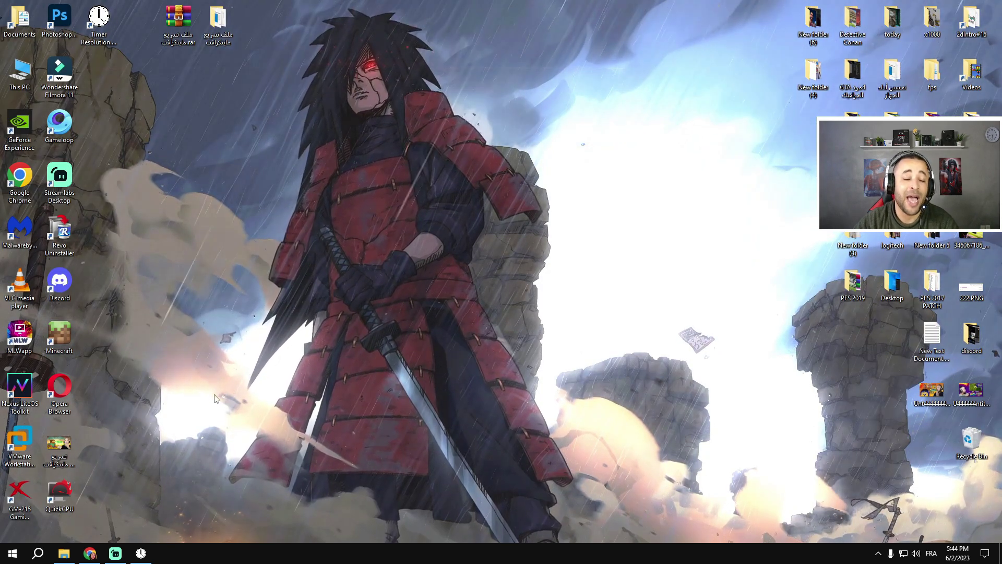
- Check for graphics driver updates in GeForce Experience and close it
{"action": "double_click", "coordinate": [19, 142]}
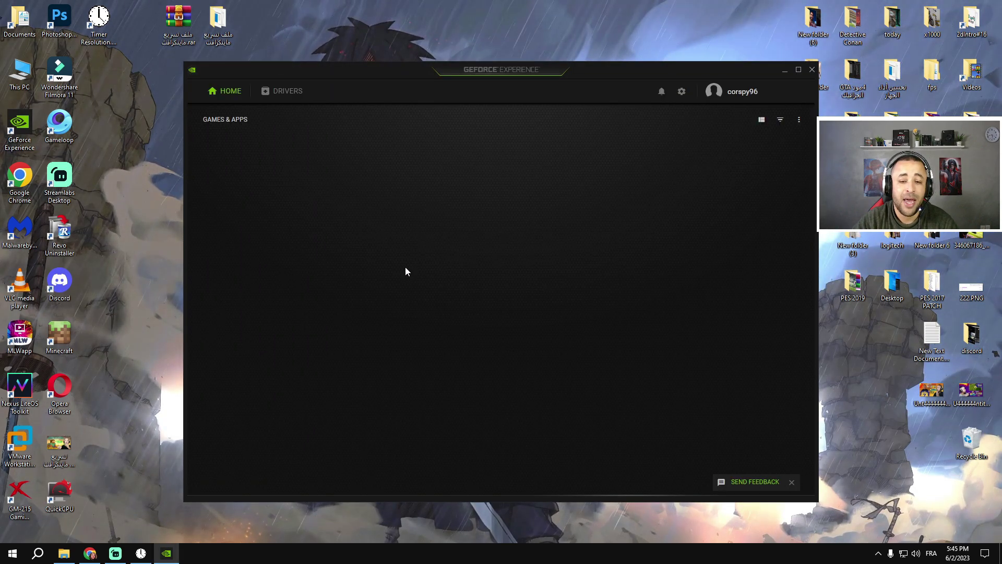
{"action": "left_click", "coordinate": [280, 91]}
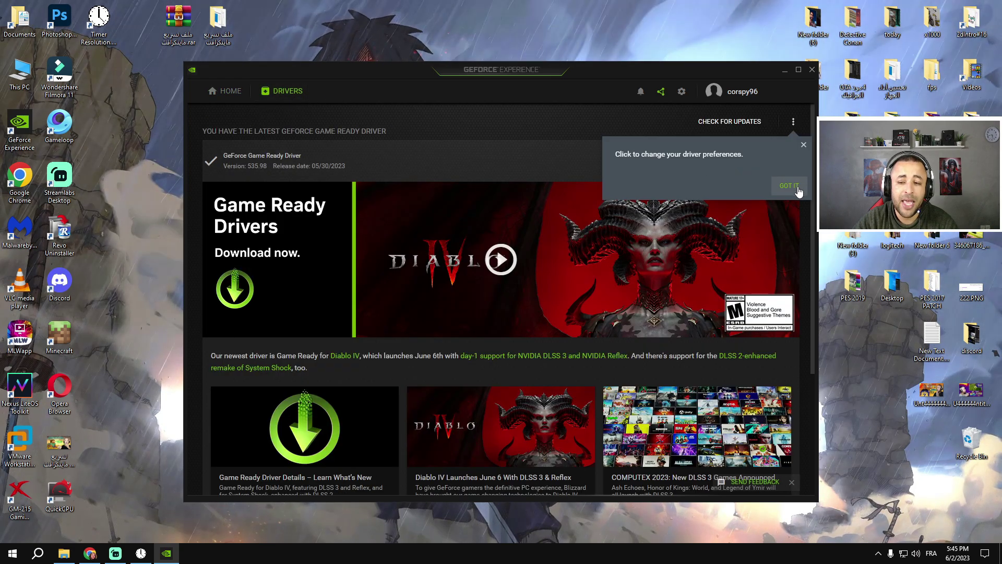
{"action": "left_click", "coordinate": [713, 125]}
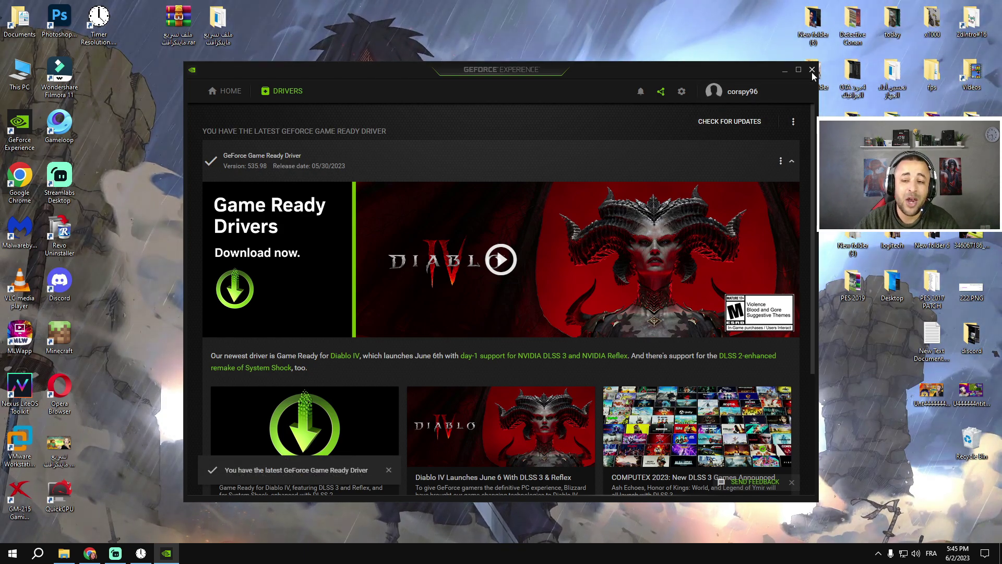
{"action": "left_click", "coordinate": [811, 72]}
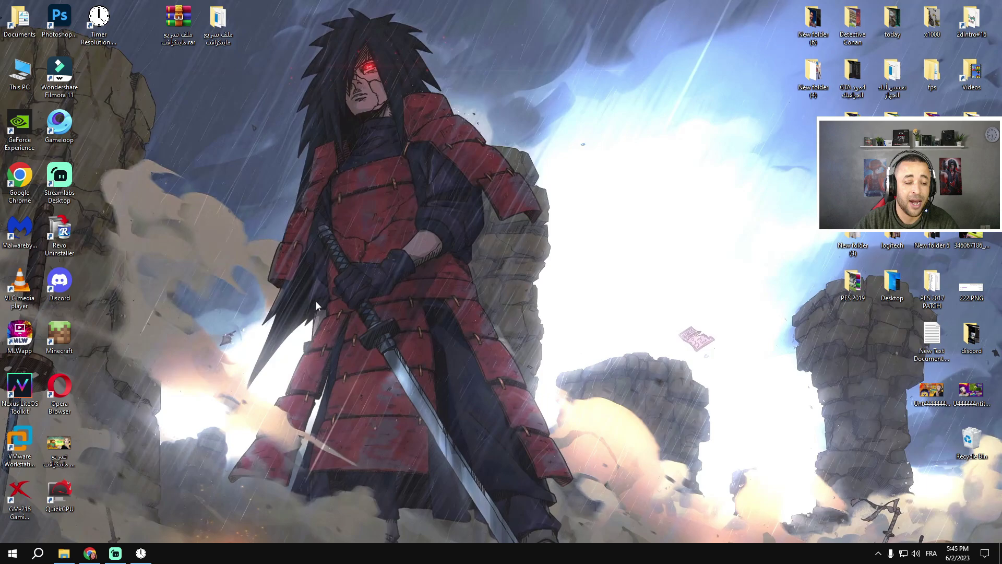
- Launch Minecraft 1.19.4 from its desktop shortcut and open the game's Video Settings
{"action": "left_click", "coordinate": [59, 341]}
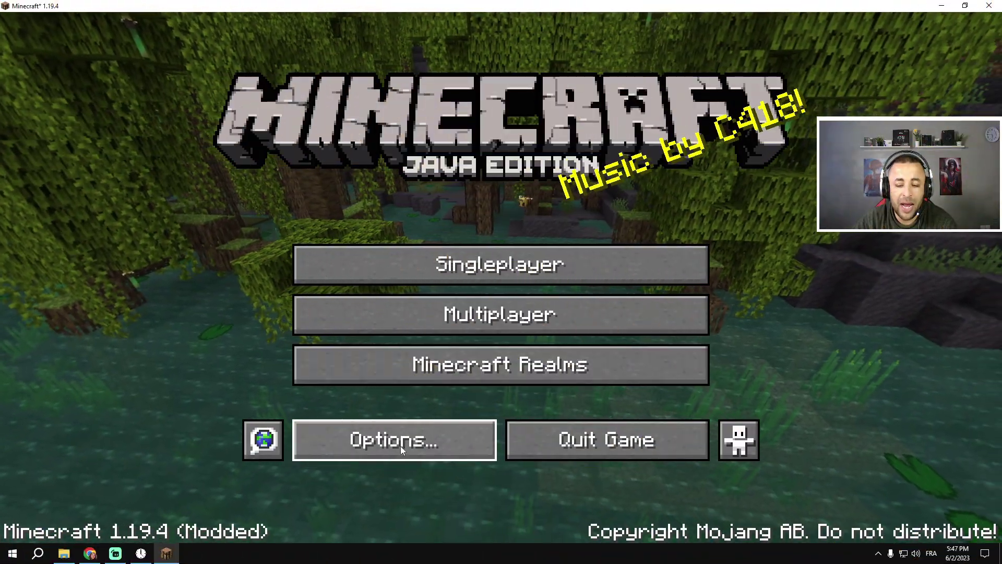
{"action": "left_click", "coordinate": [384, 444]}
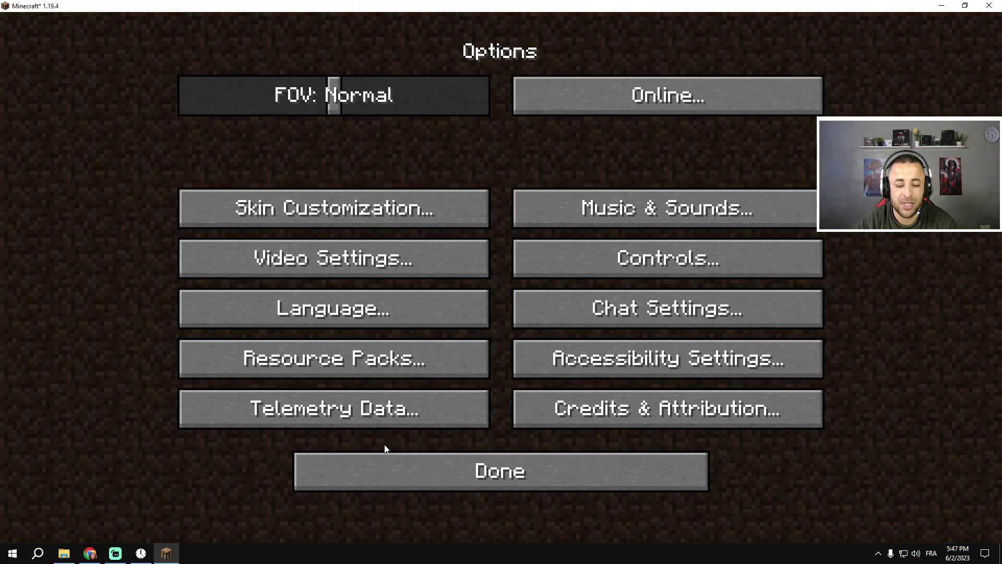
{"action": "left_click", "coordinate": [285, 263]}
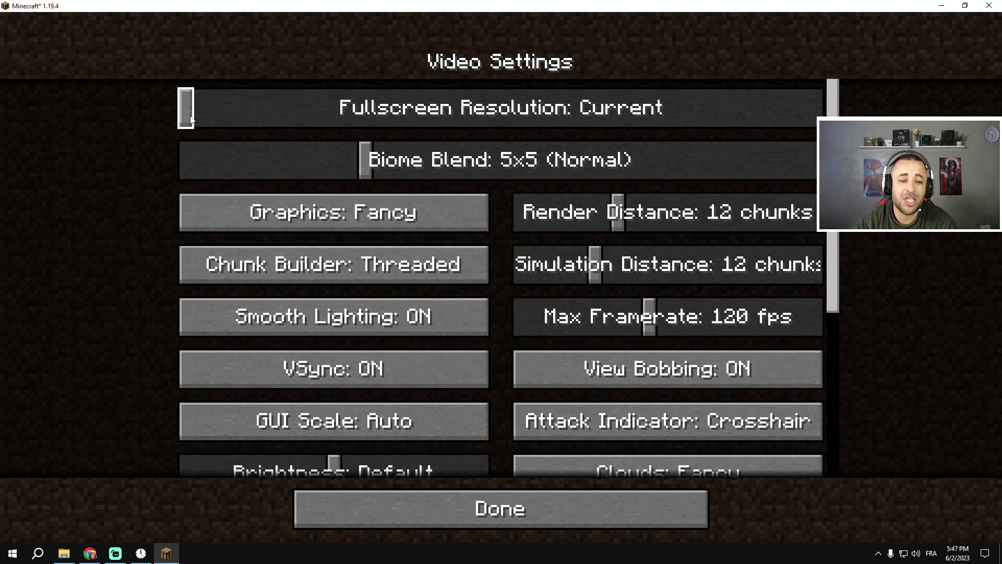
- Check the display resolution in the Windows Display settings, close Settings, and return to Minecraft
{"action": "left_click", "coordinate": [166, 552]}
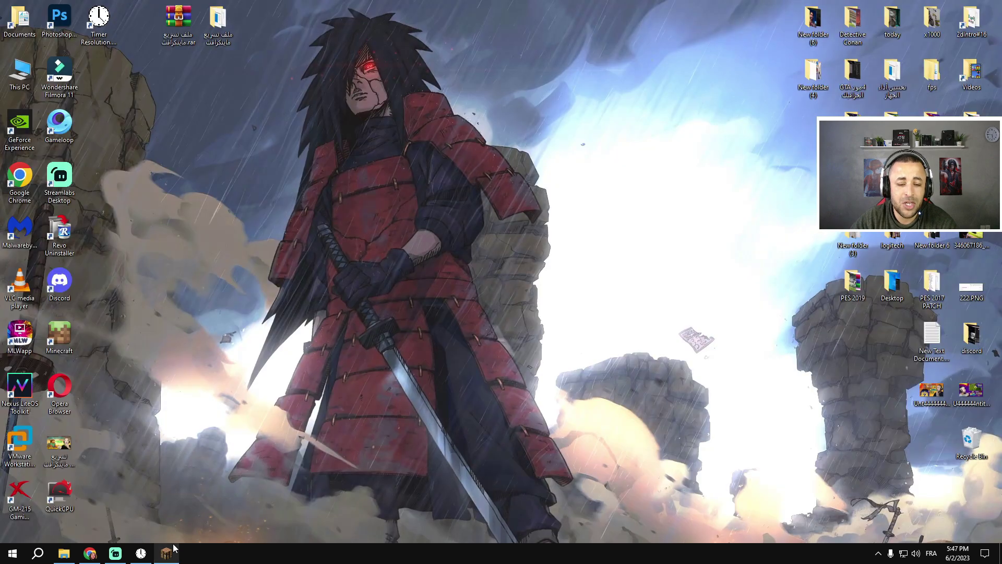
{"action": "right_click", "coordinate": [591, 112]}
{"action": "left_click", "coordinate": [627, 224]}
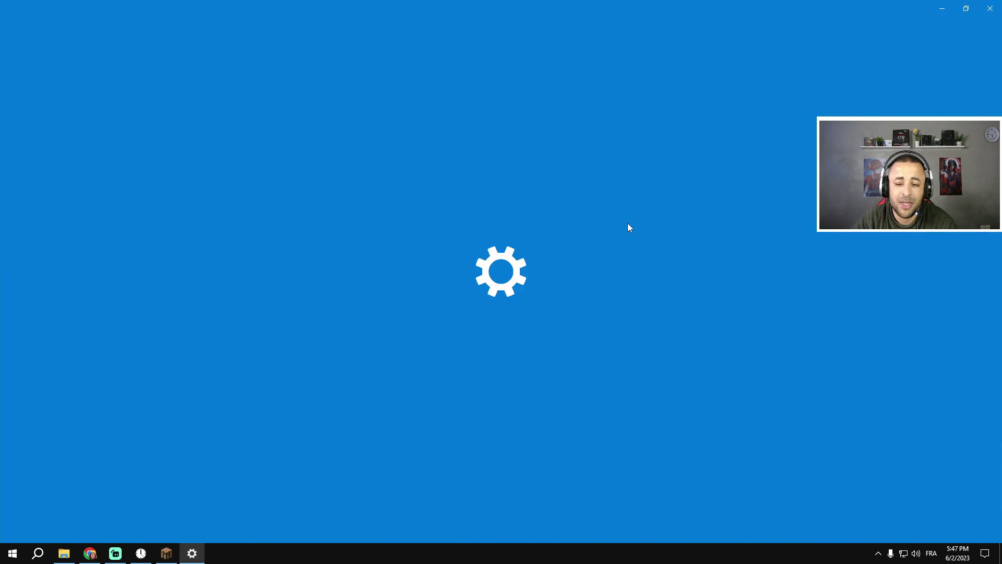
{"action": "scroll", "coordinate": [443, 394], "scroll_direction": "down", "scroll_amount": 2}
{"action": "scroll", "coordinate": [443, 389], "scroll_direction": "down", "scroll_amount": 2}
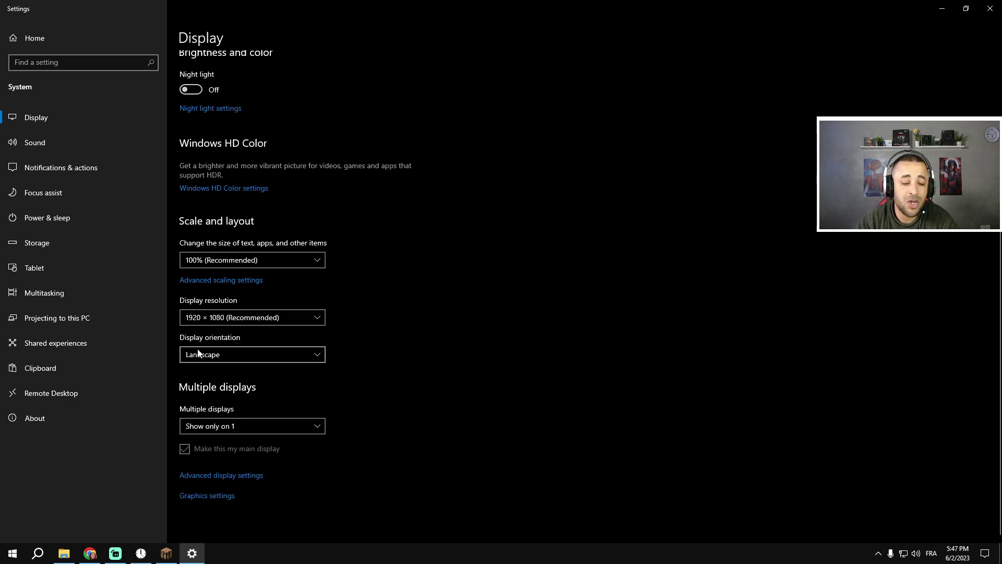
{"action": "left_click", "coordinate": [990, 9]}
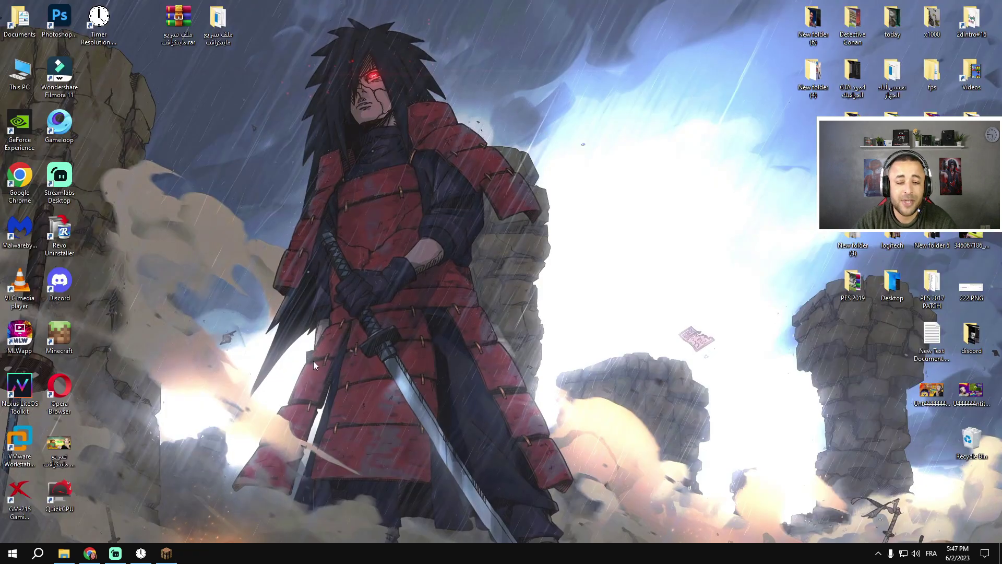
{"action": "left_click", "coordinate": [165, 553]}
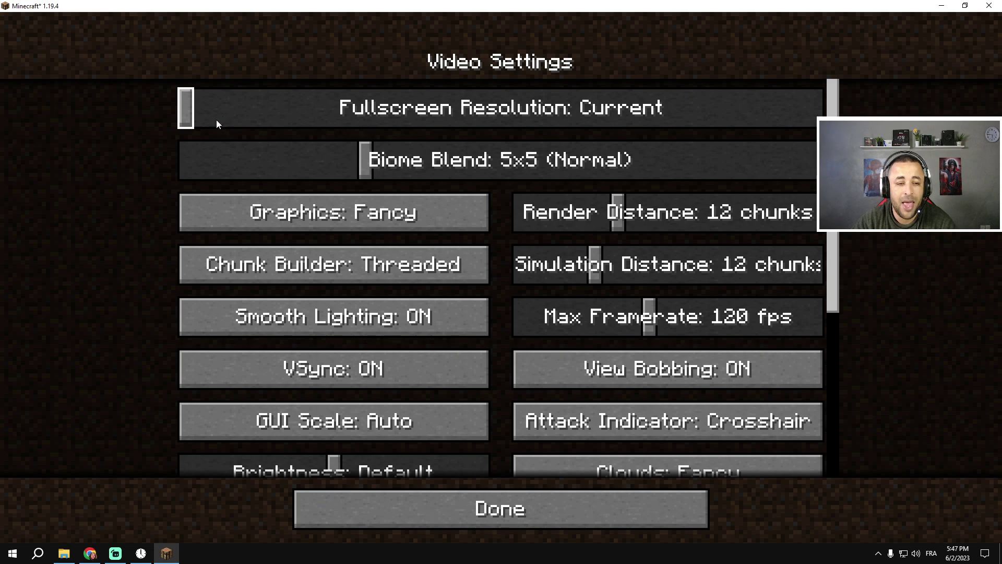
- Try the 1920x1080@75 (24bit) fullscreen resolution and set it back to Current
{"action": "left_click_drag", "start_coordinate": [188, 108], "coordinate": [205, 131]}
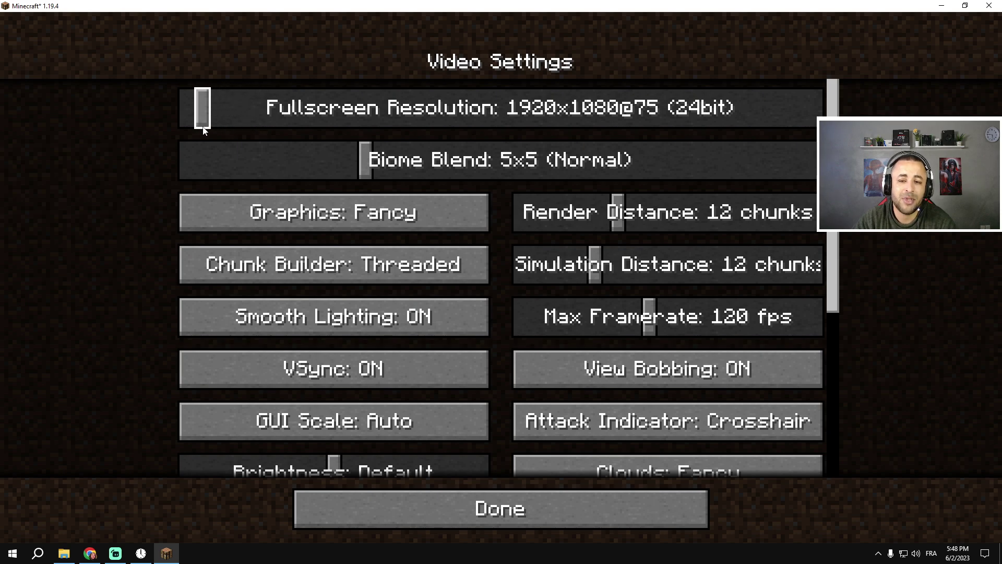
{"action": "left_click_drag", "start_coordinate": [201, 123], "coordinate": [116, 125]}
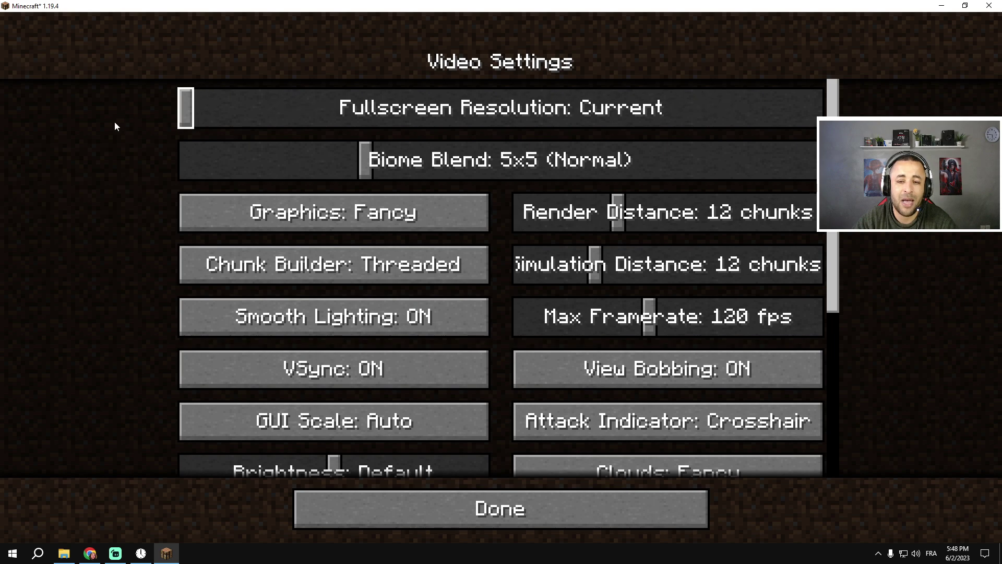
{"action": "left_click", "coordinate": [200, 108]}
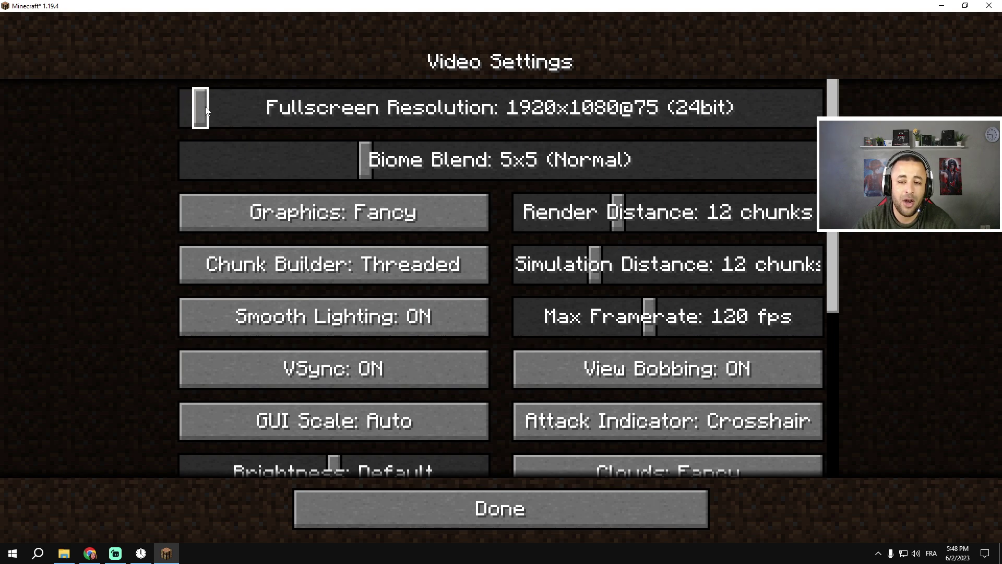
{"action": "left_click", "coordinate": [182, 112]}
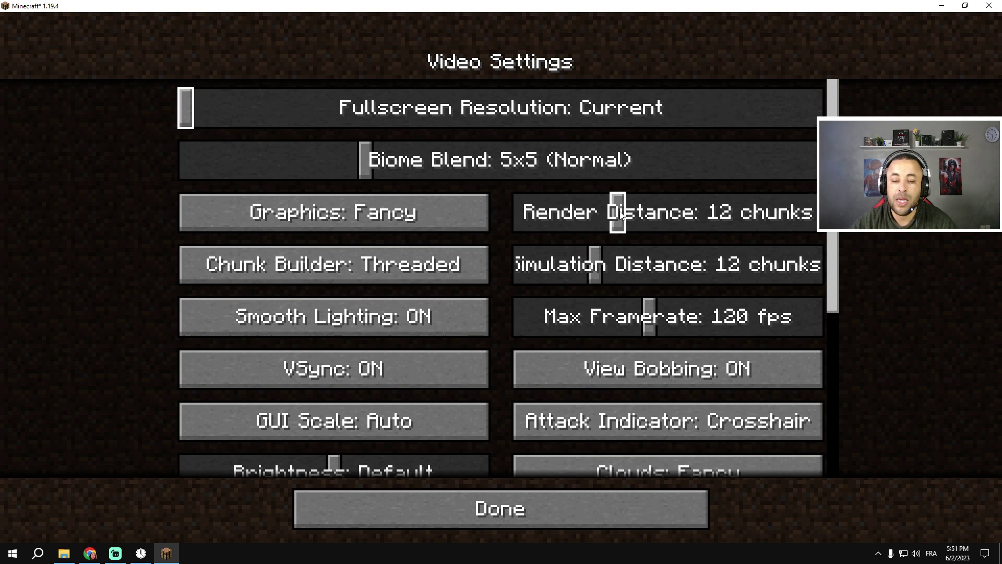
- Lower Render Distance to 7 chunks, Simulation Distance to 8 chunks, and Max Framerate to 90 fps
{"action": "left_click_drag", "start_coordinate": [613, 219], "coordinate": [575, 221]}
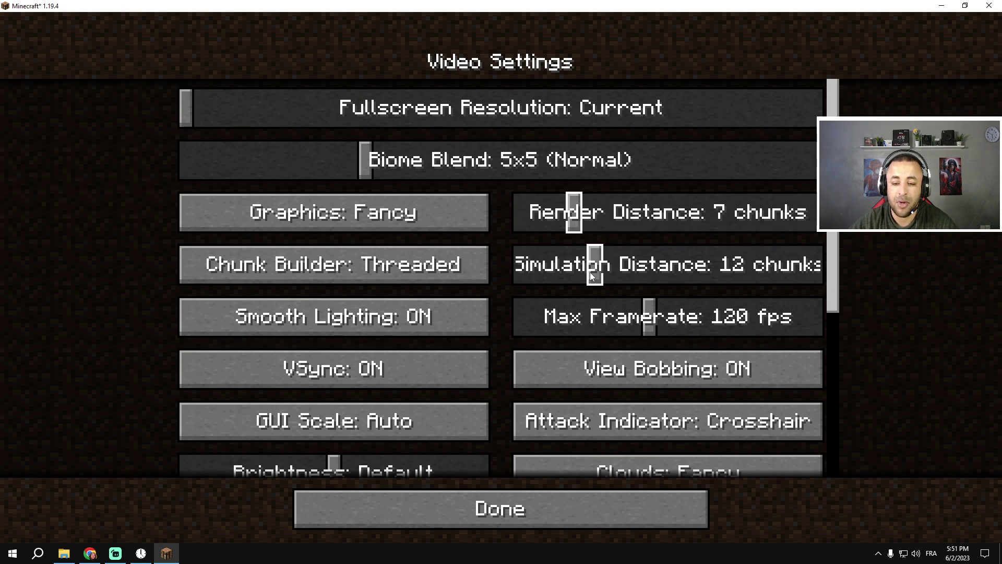
{"action": "left_click_drag", "start_coordinate": [594, 271], "coordinate": [562, 274]}
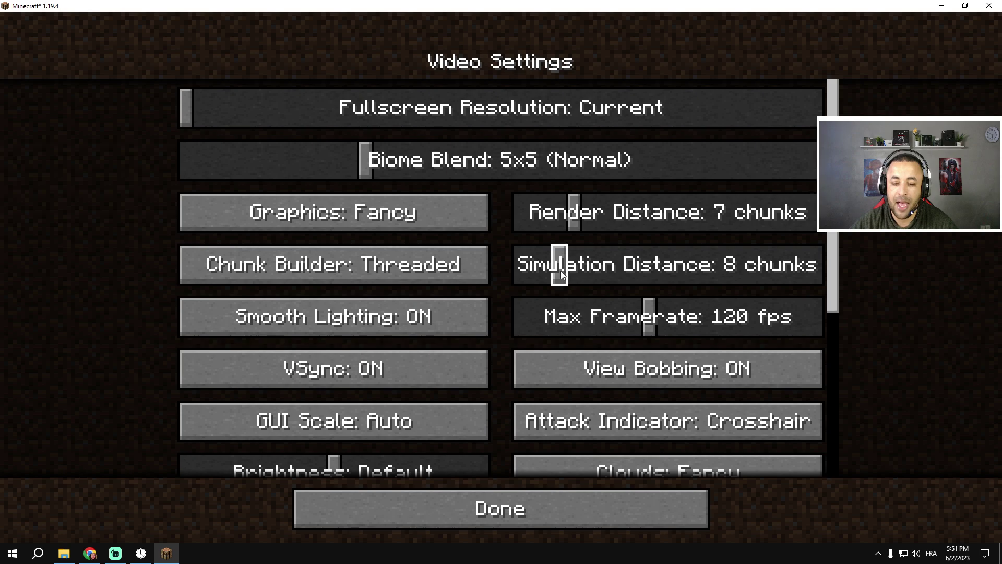
{"action": "left_click_drag", "start_coordinate": [654, 321], "coordinate": [612, 320]}
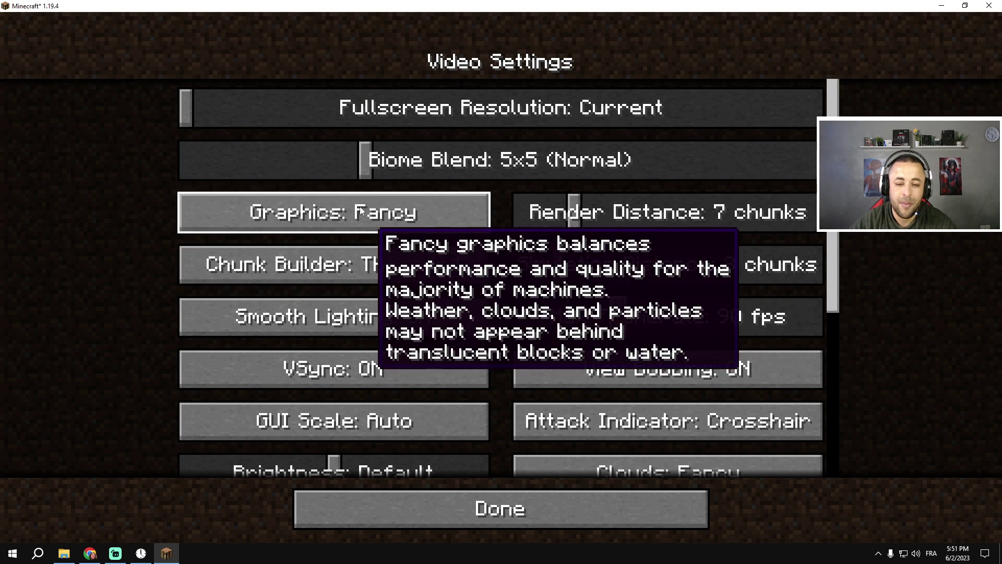
- Set Graphics to Fast and turn off Smooth Lighting and VSync
{"action": "left_click", "coordinate": [384, 212]}
{"action": "left_click", "coordinate": [384, 211]}
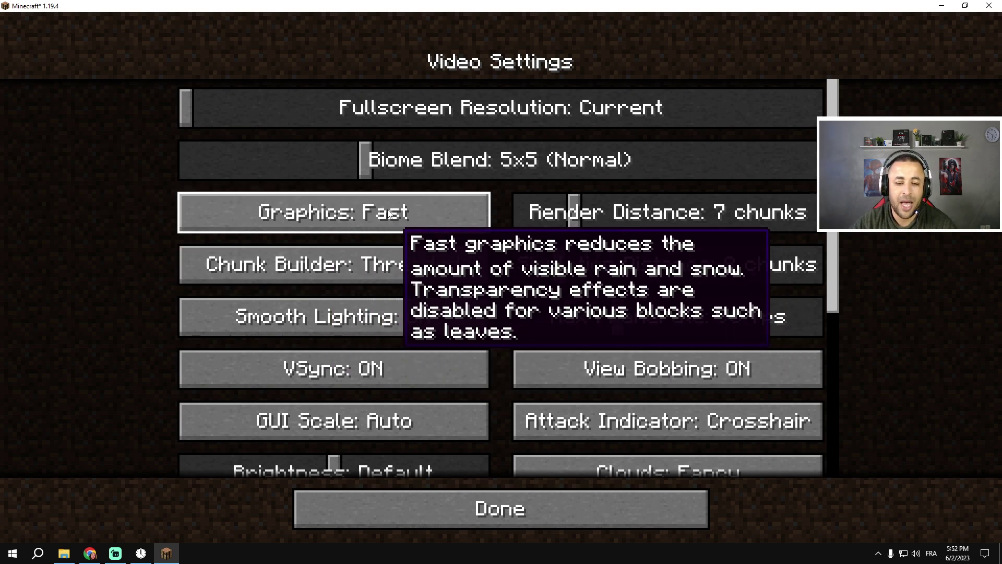
{"action": "left_click", "coordinate": [297, 324]}
{"action": "left_click", "coordinate": [351, 367]}
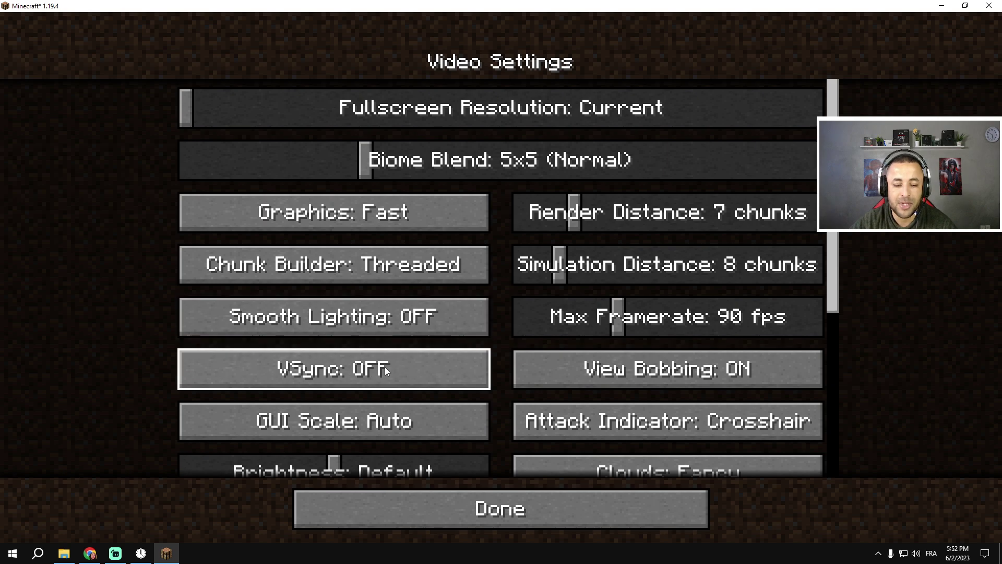
- Set Entity Distance to 50% and Clouds to OFF, and return to the title screen
{"action": "scroll", "coordinate": [524, 352], "scroll_direction": "down", "scroll_amount": 4}
{"action": "scroll", "coordinate": [524, 352], "scroll_direction": "down", "scroll_amount": 3}
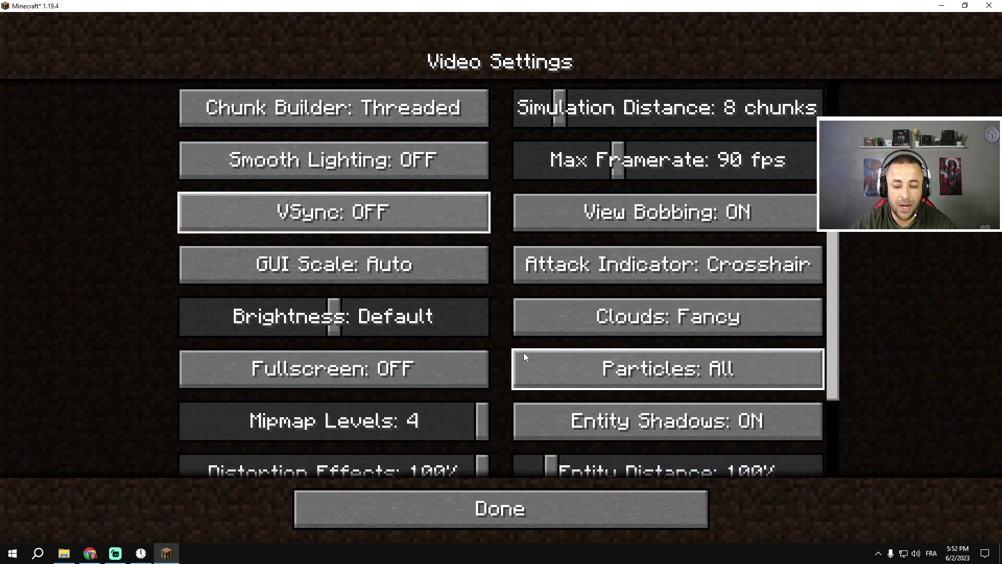
{"action": "left_click_drag", "start_coordinate": [550, 428], "coordinate": [528, 435]}
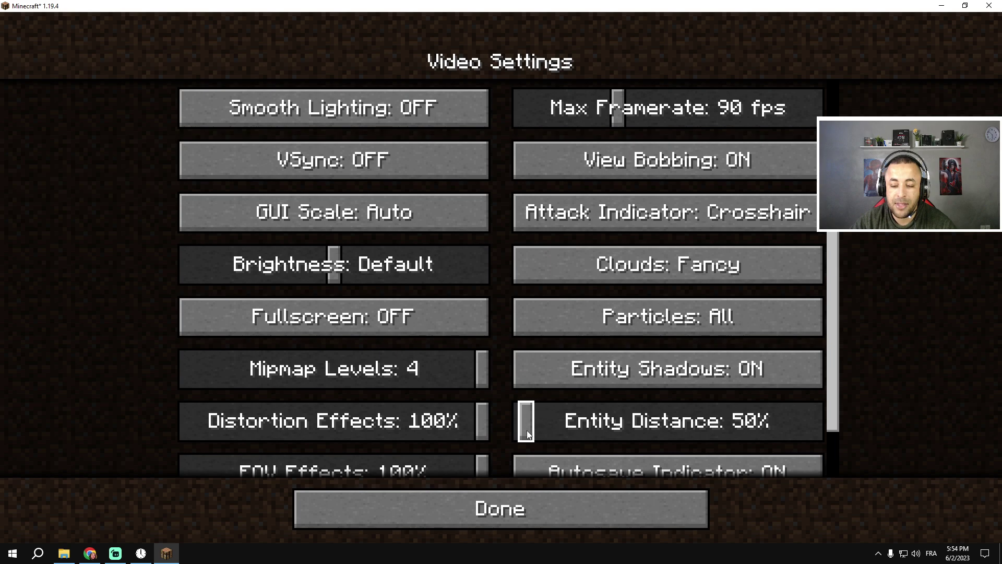
{"action": "scroll", "coordinate": [450, 387], "scroll_direction": "down", "scroll_amount": 2}
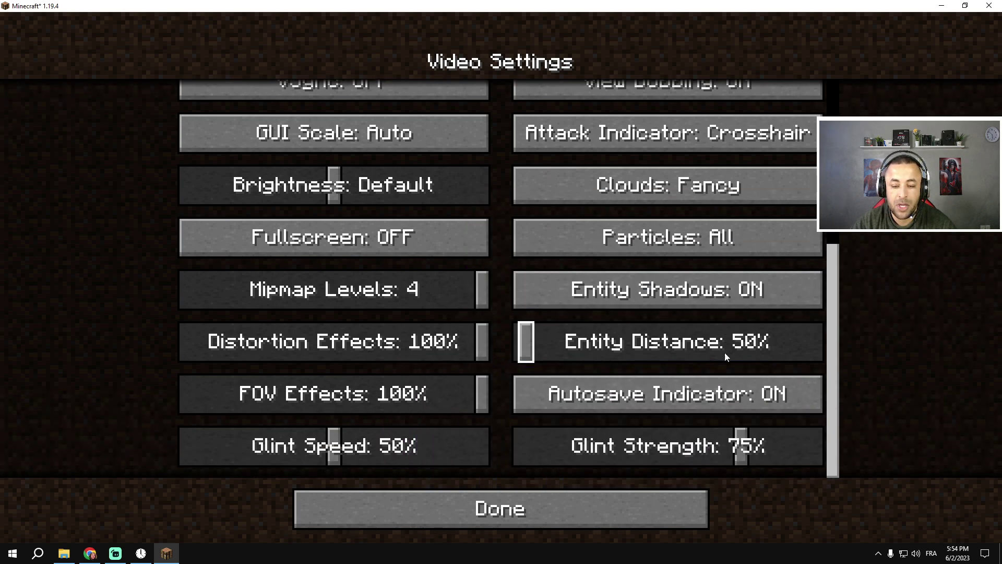
{"action": "left_click", "coordinate": [663, 188]}
{"action": "scroll", "coordinate": [522, 282], "scroll_direction": "up", "scroll_amount": 2}
{"action": "scroll", "coordinate": [506, 323], "scroll_direction": "up", "scroll_amount": 6}
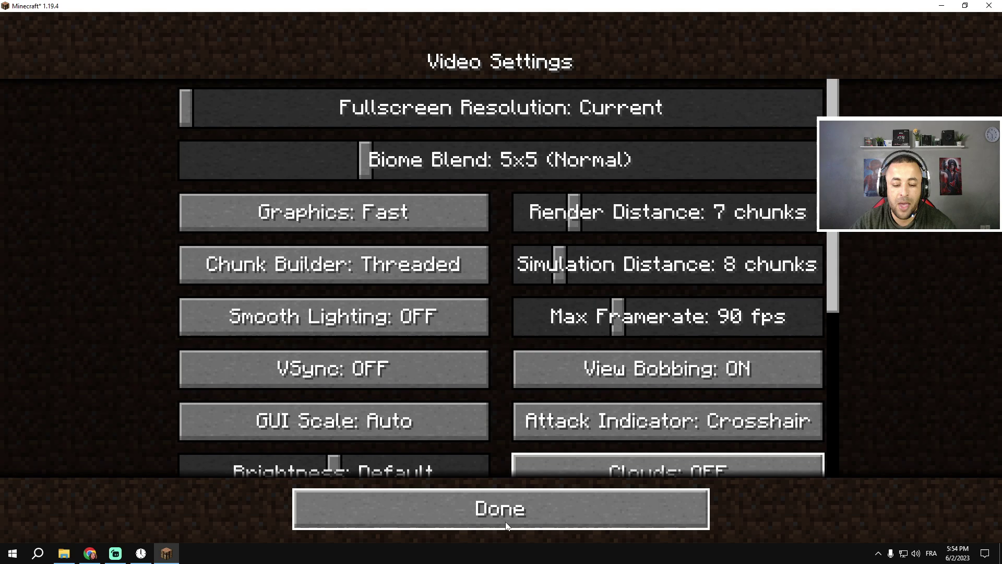
{"action": "left_click", "coordinate": [506, 522]}
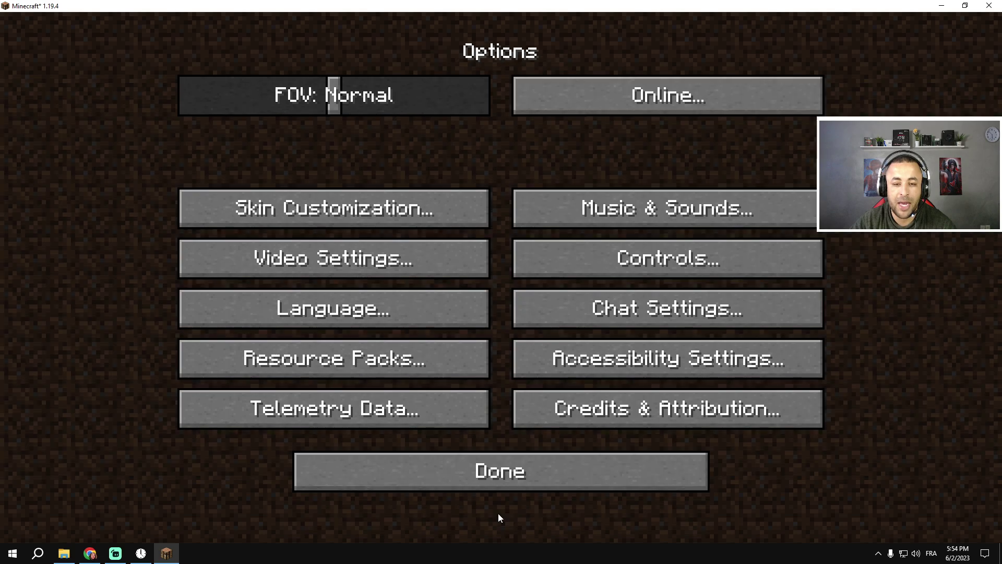
{"action": "left_click", "coordinate": [487, 474]}
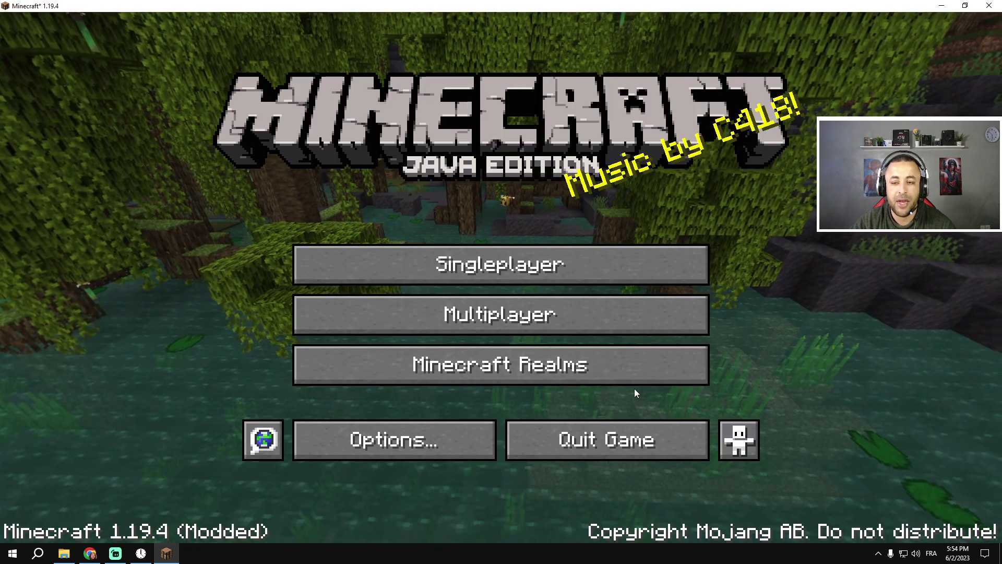
- Open a singleplayer world and test the gameplay by walking through the forest, picking flowers and digging up dirt blocks
{"action": "left_click", "coordinate": [502, 278]}
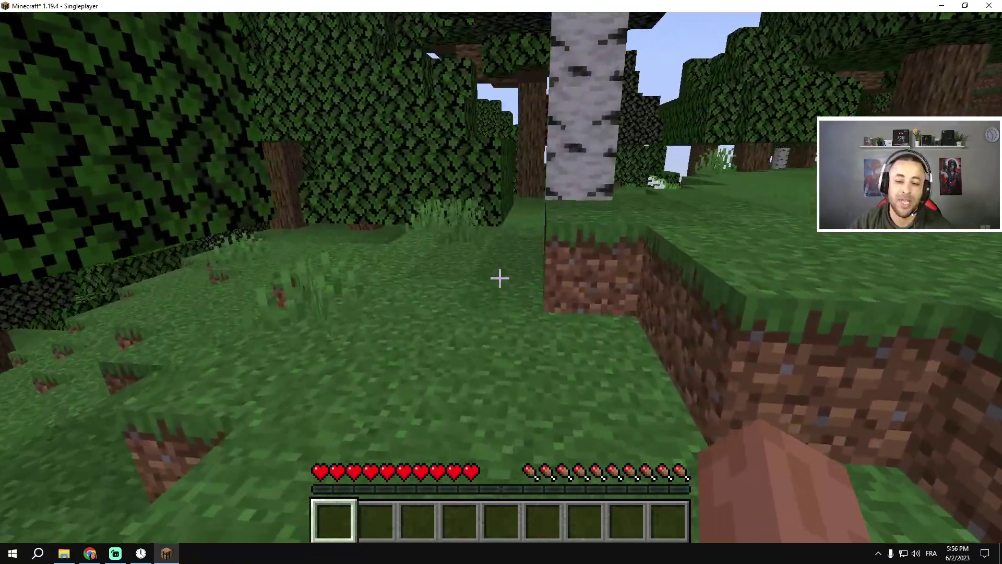
{"action": "key", "text": "w"}
{"action": "key", "text": "w"}
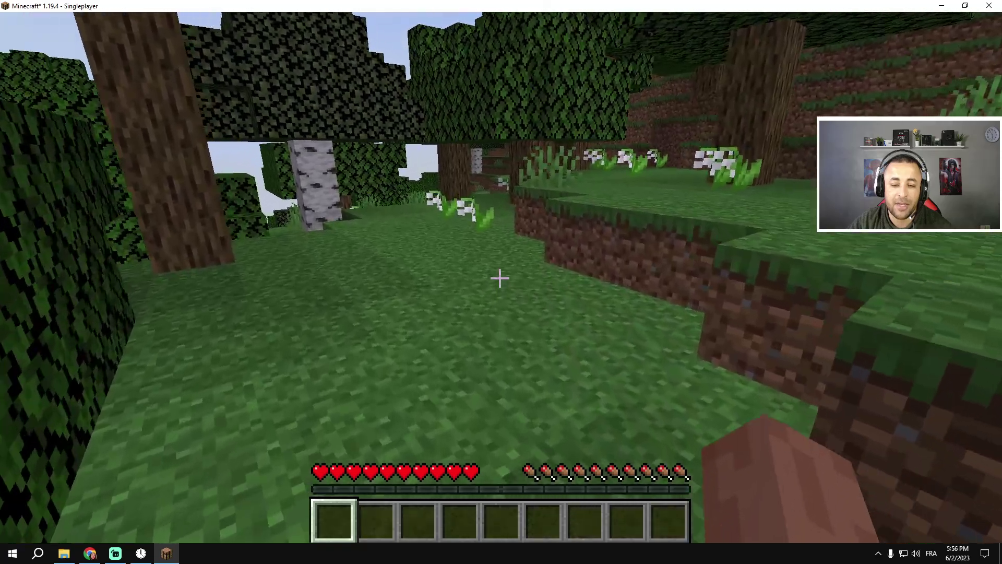
{"action": "key", "text": "w"}
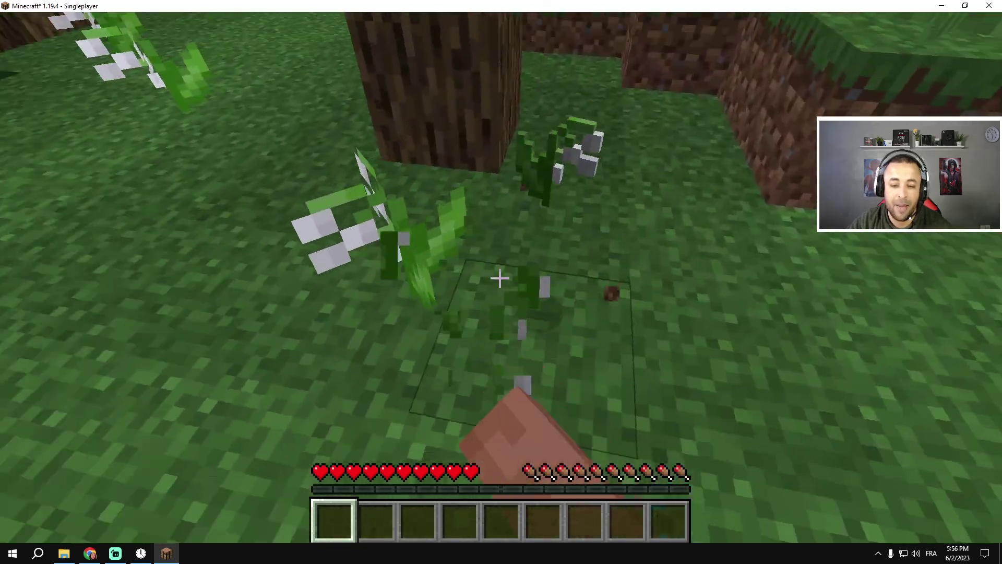
{"action": "key", "text": "w"}
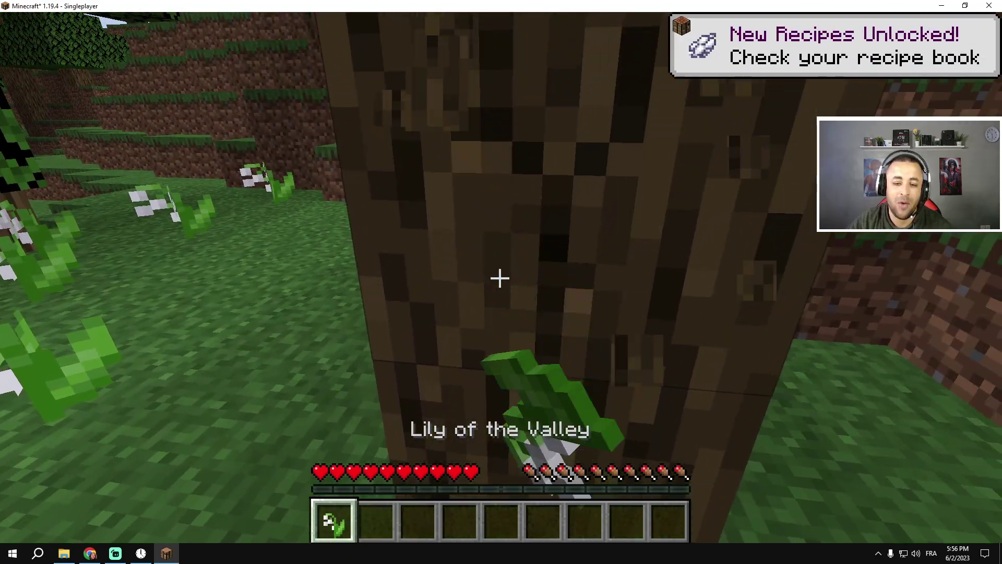
{"action": "key", "text": "w"}
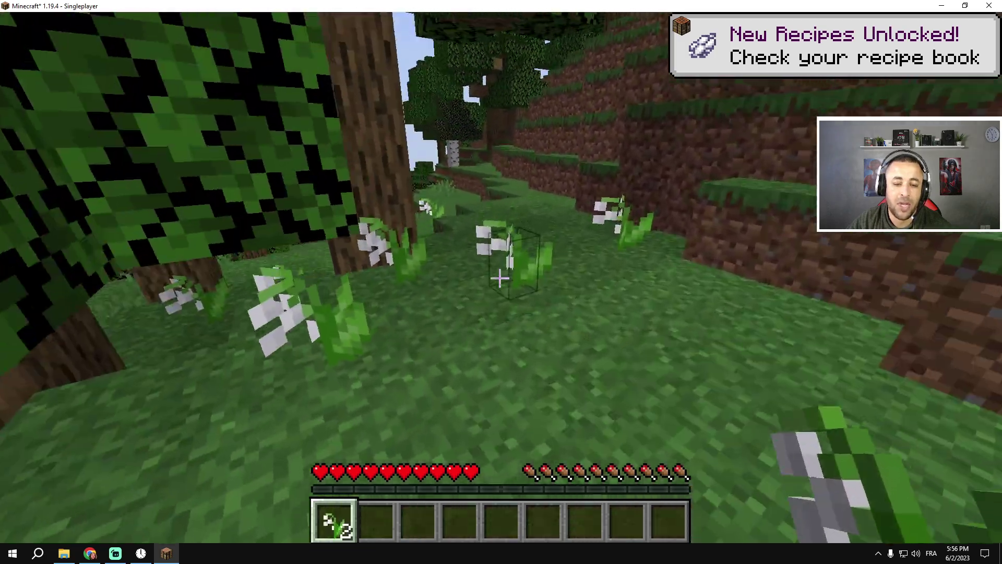
{"action": "key", "text": "w"}
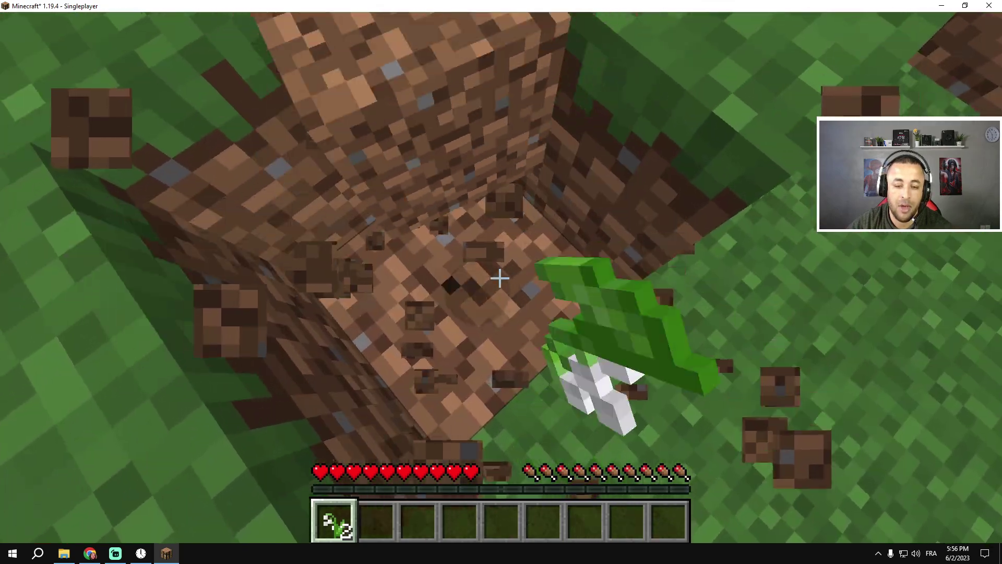
{"action": "left_click", "coordinate": [500, 278]}
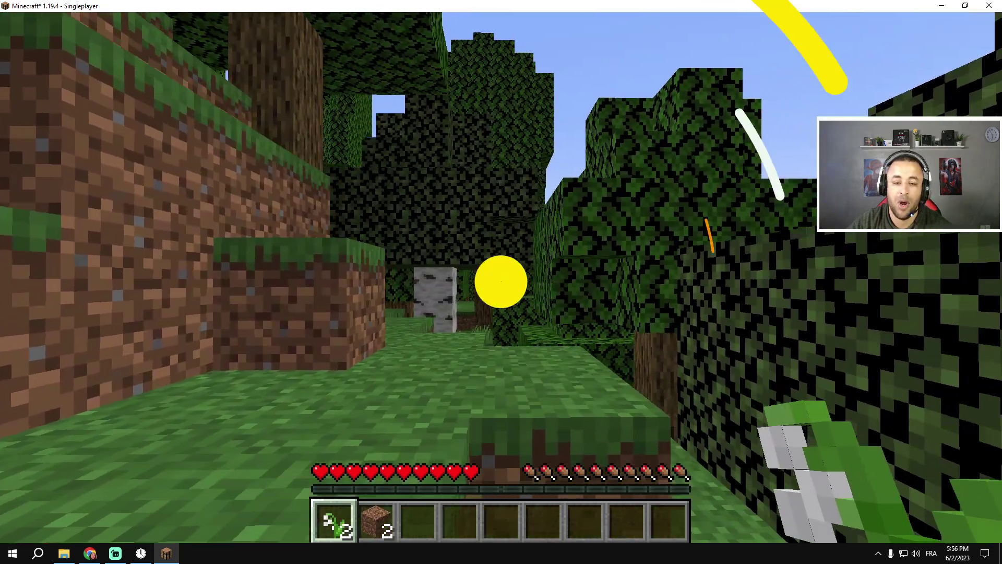